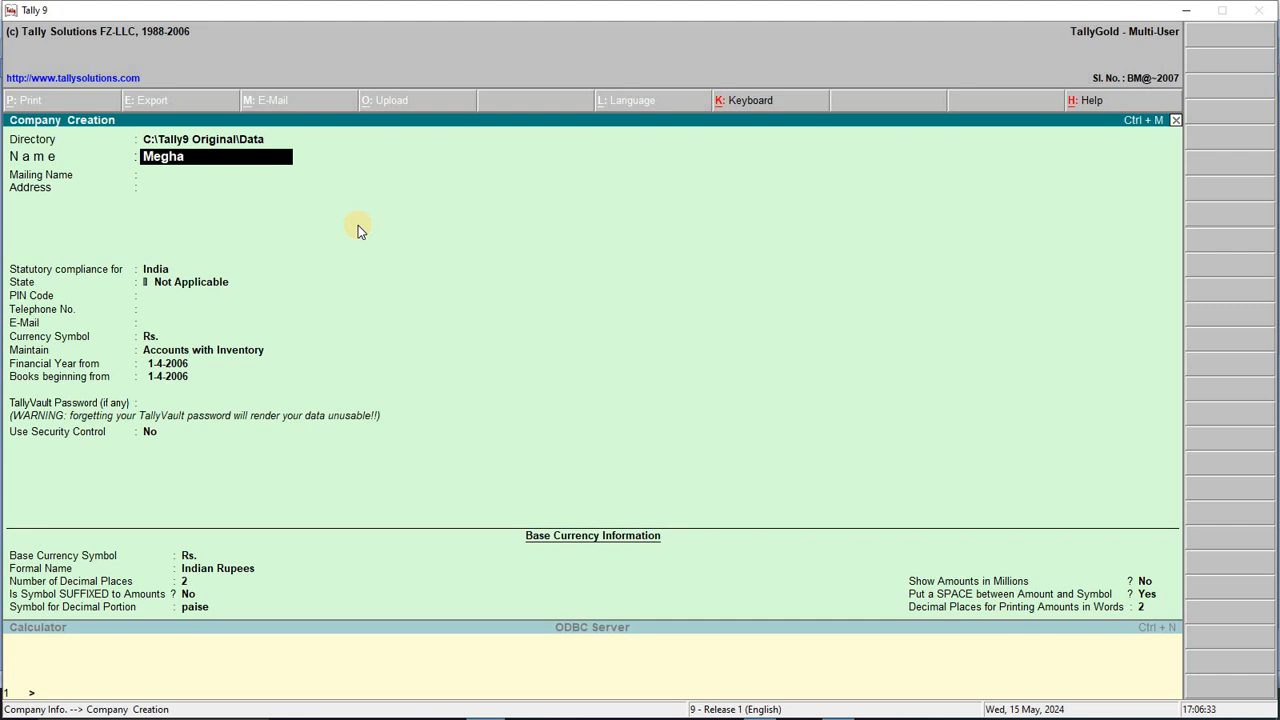
Step: Enter company name Megha General Shop, address Raigarh, state Chhatisgarh and PIN 495006
{"action": "type", "text": "General Shop"}
{"action": "key", "text": "Return"}
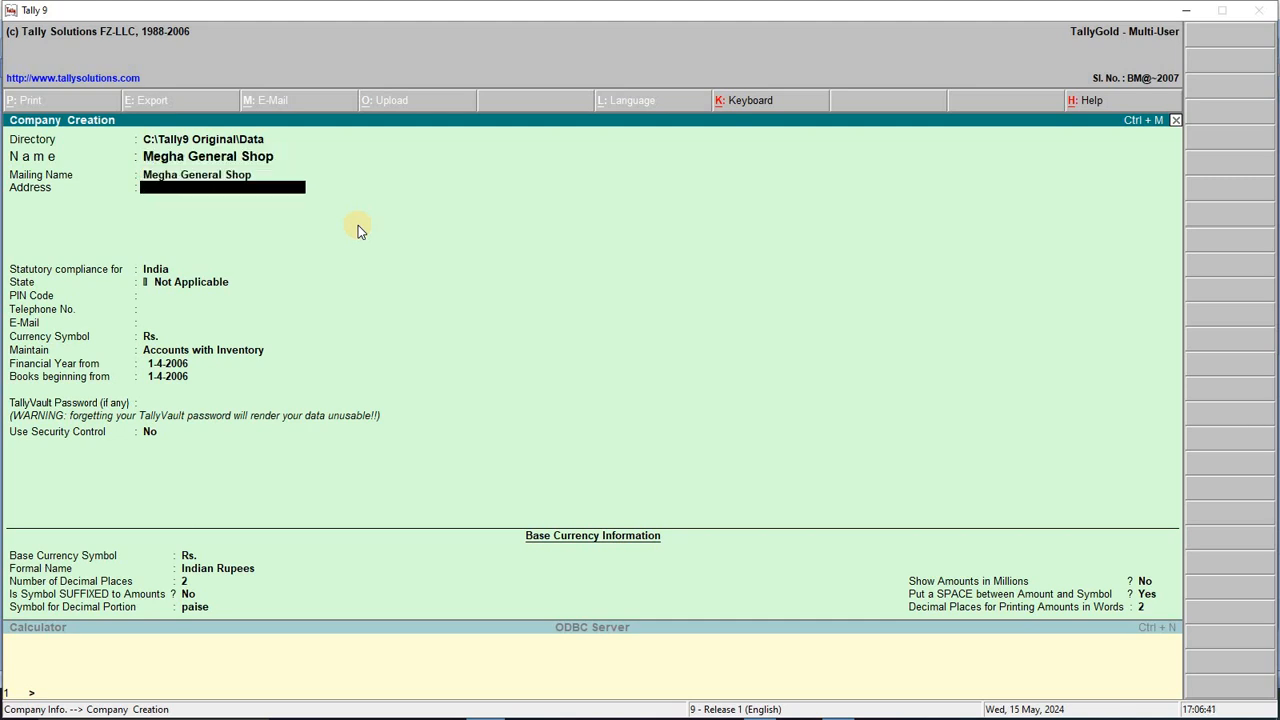
{"action": "type", "text": "Raigarh"}
{"action": "key", "text": "Return"}
{"action": "key", "text": "Return"}
{"action": "key", "text": "Return"}
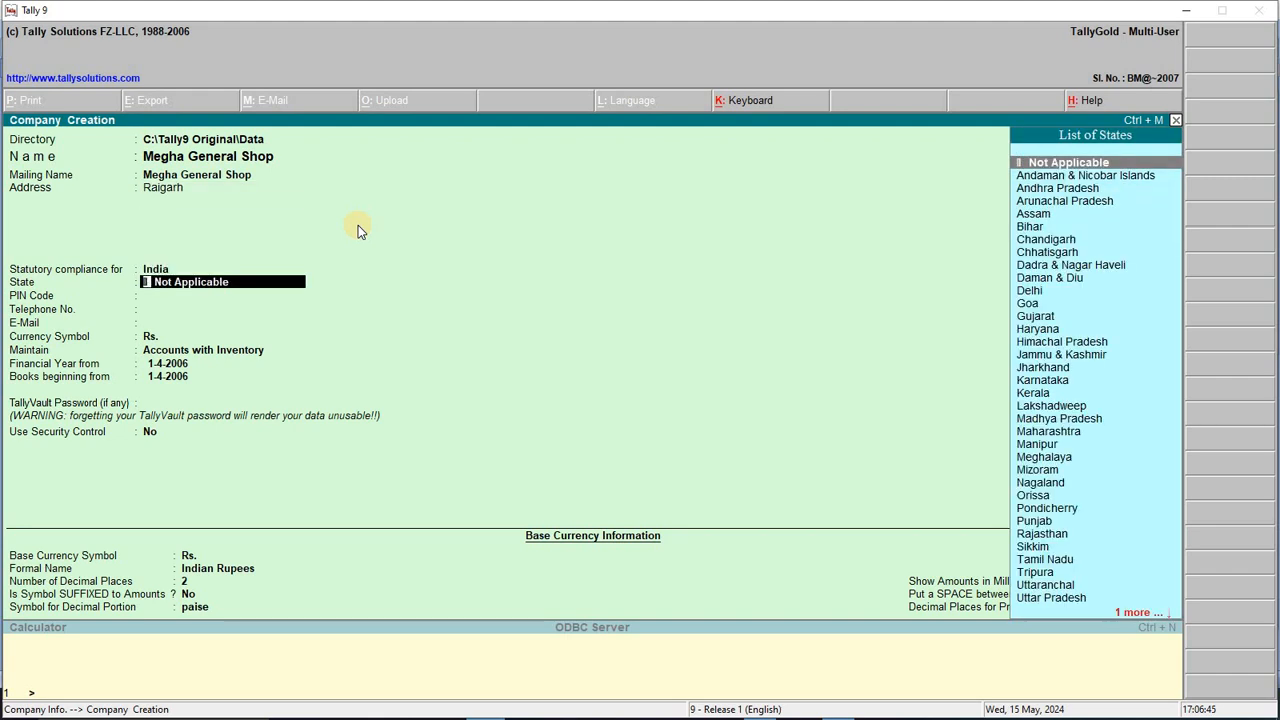
{"action": "type", "text": "chh"}
{"action": "key", "text": "Return"}
{"action": "type", "text": "4"}
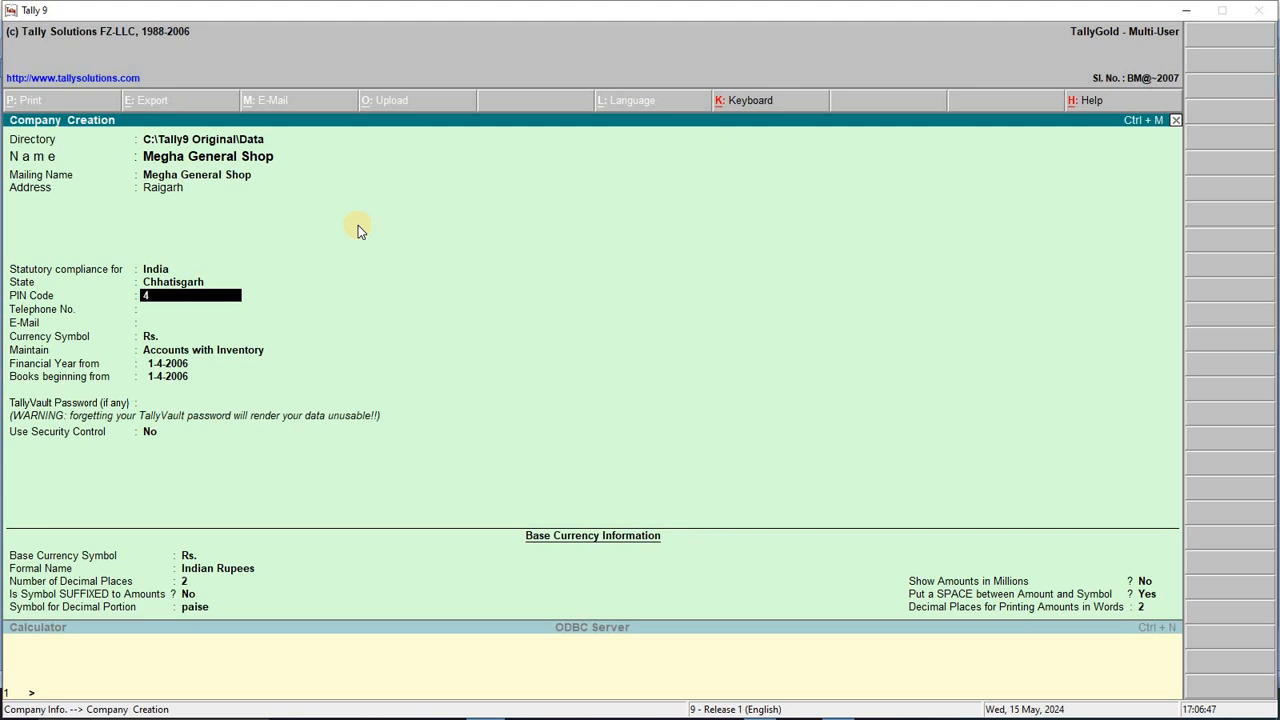
{"action": "type", "text": "95006"}
{"action": "key", "text": "Return"}
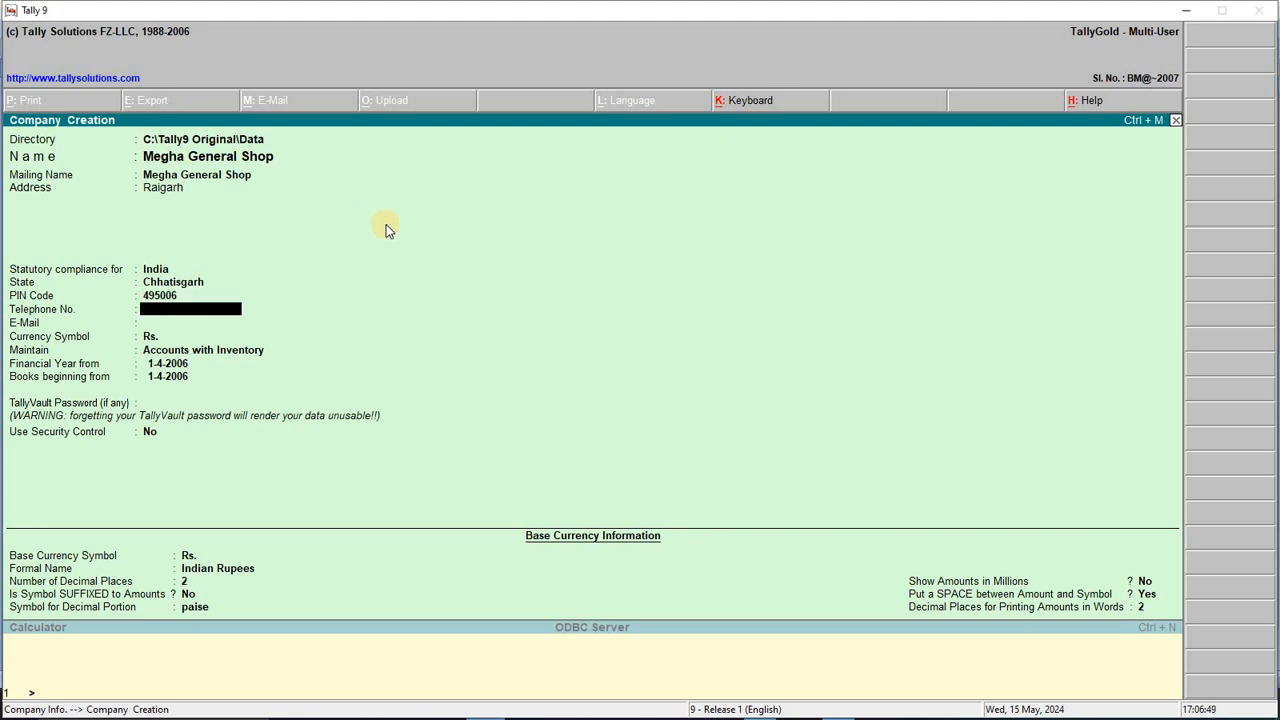
{"action": "key", "text": "Return"}
{"action": "key", "text": "Return"}
{"action": "key", "text": "Return"}
{"action": "key", "text": "Return"}
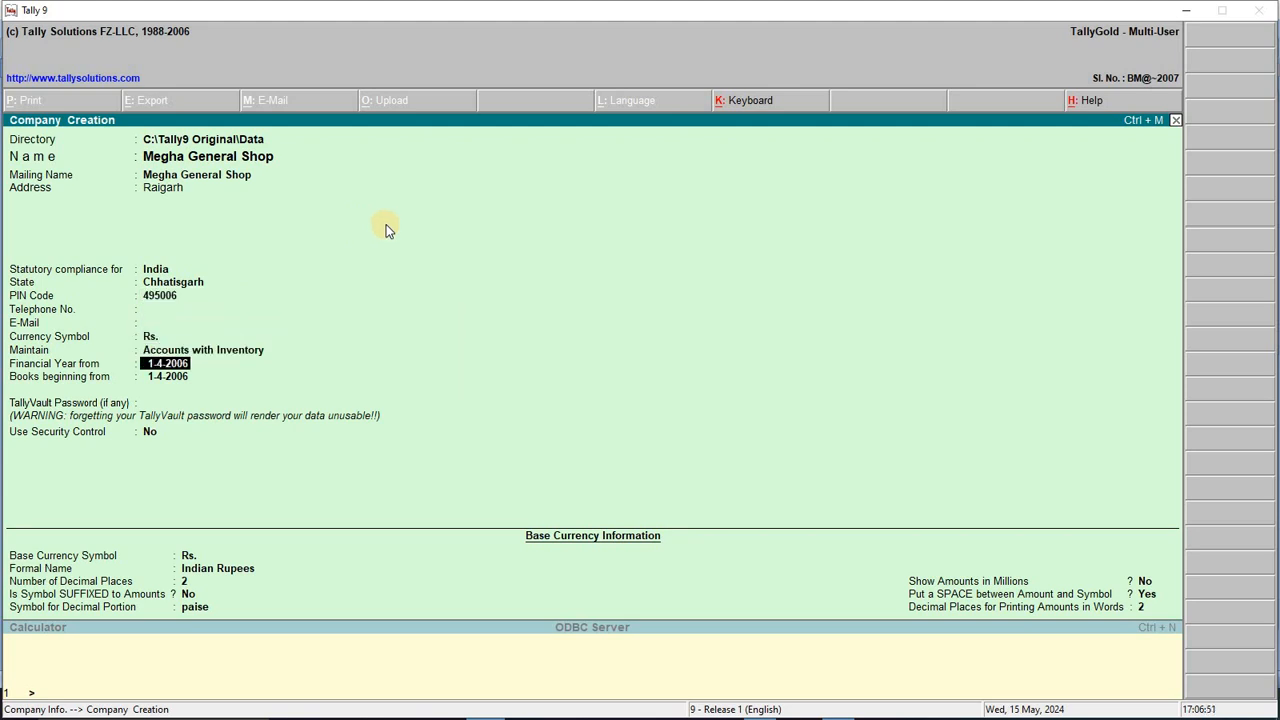
Step: Set the financial year to begin 1-4-2024 and save the company
{"action": "type", "text": "1-4-2024"}
{"action": "key", "text": "Return"}
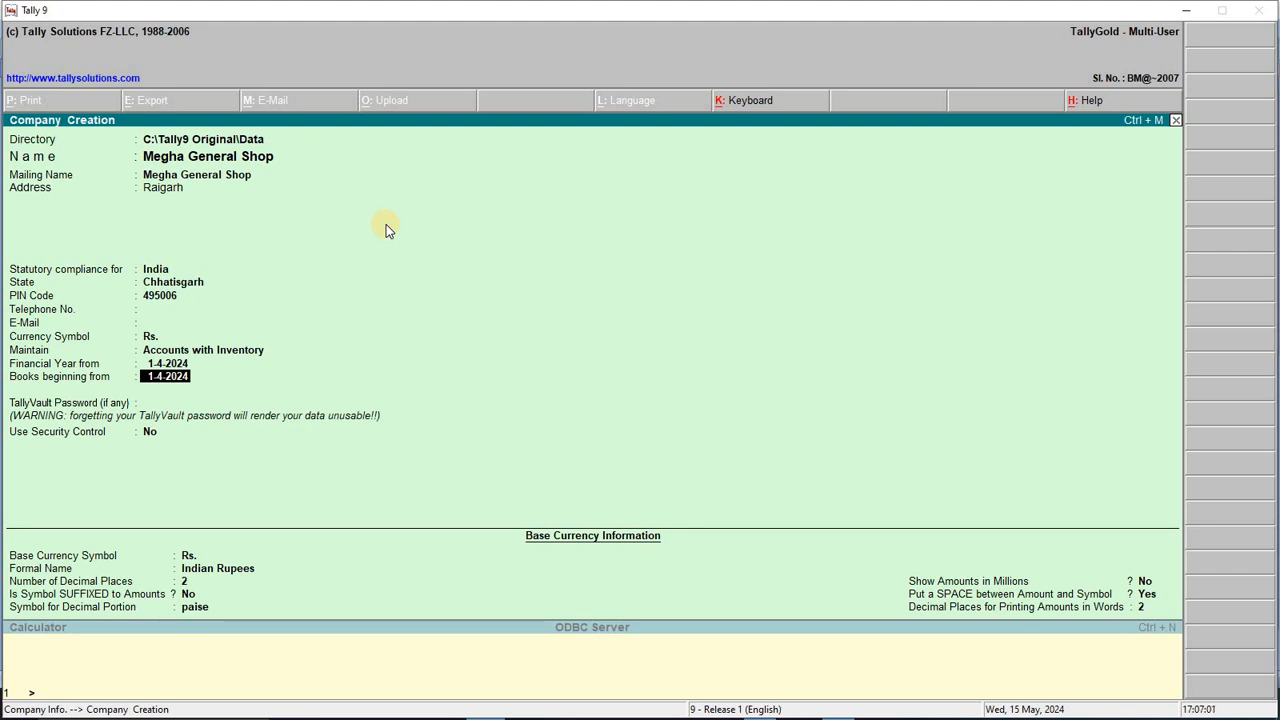
{"action": "key", "text": "ctrl+a"}
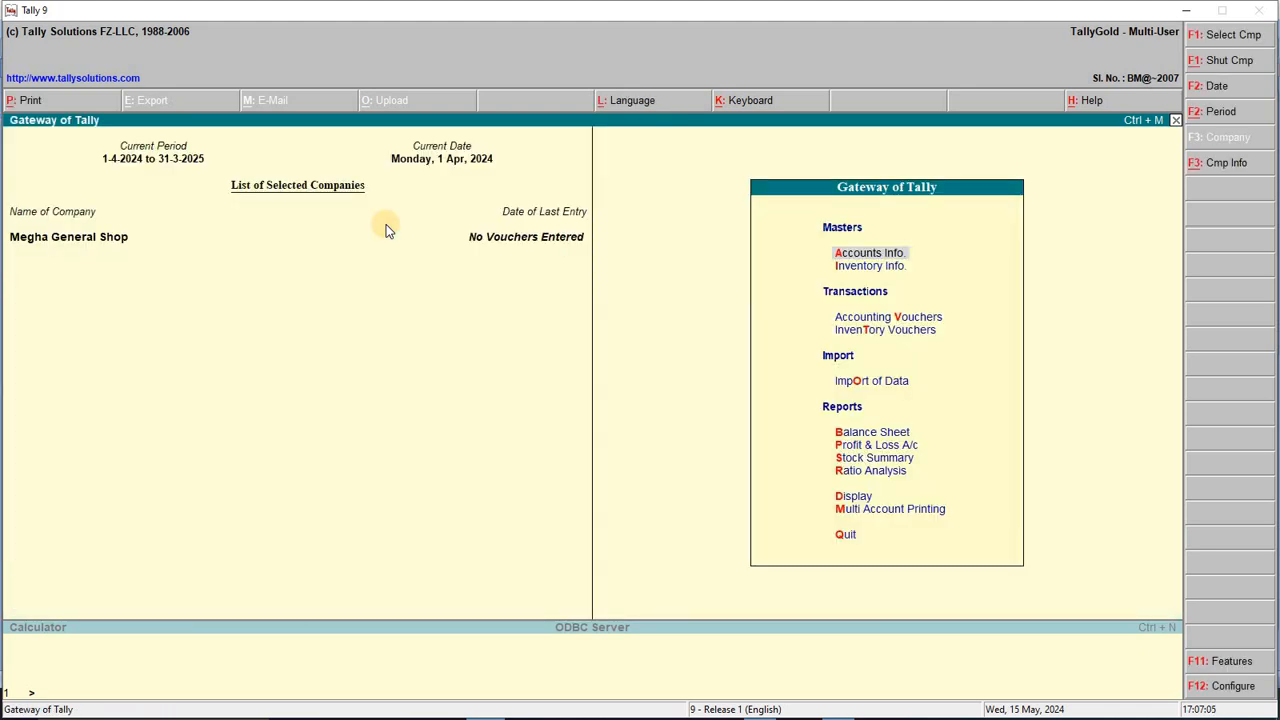
Step: List all existing ledgers, showing only Cash and Profit & Loss A/c
{"action": "key", "text": "Down"}
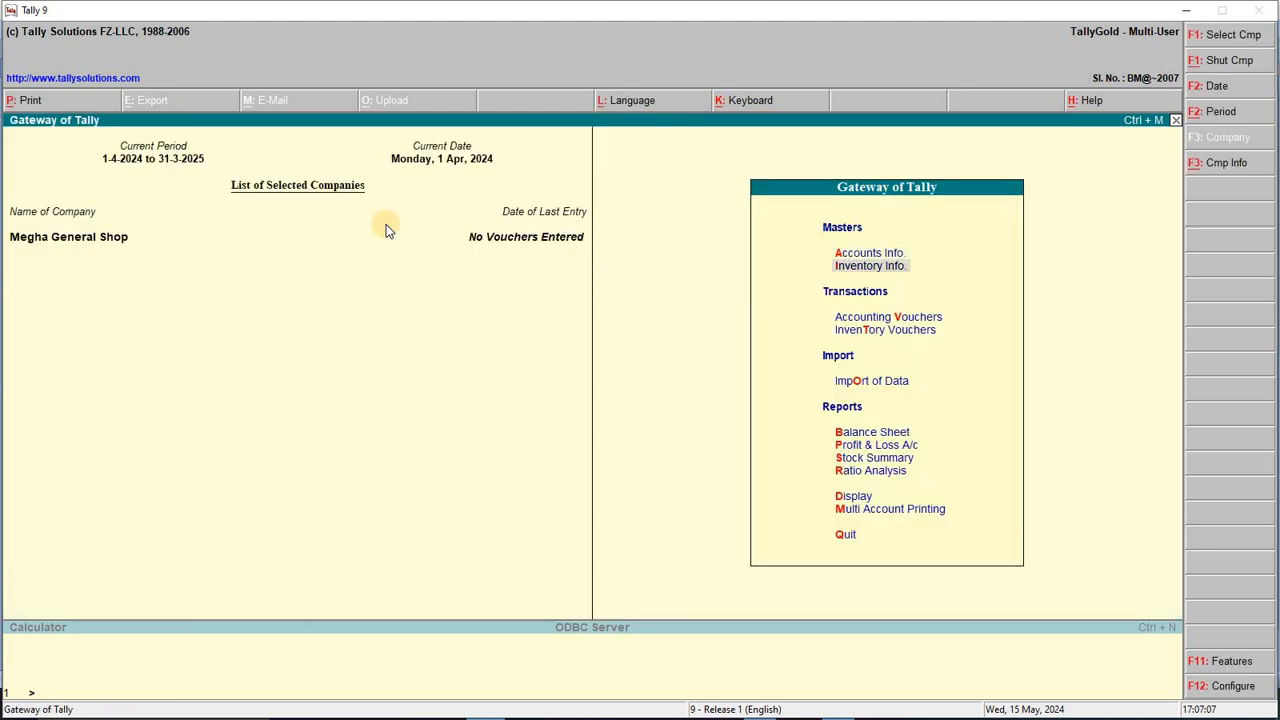
{"action": "key", "text": "Up"}
{"action": "key", "text": "Return"}
{"action": "key", "text": "Down"}
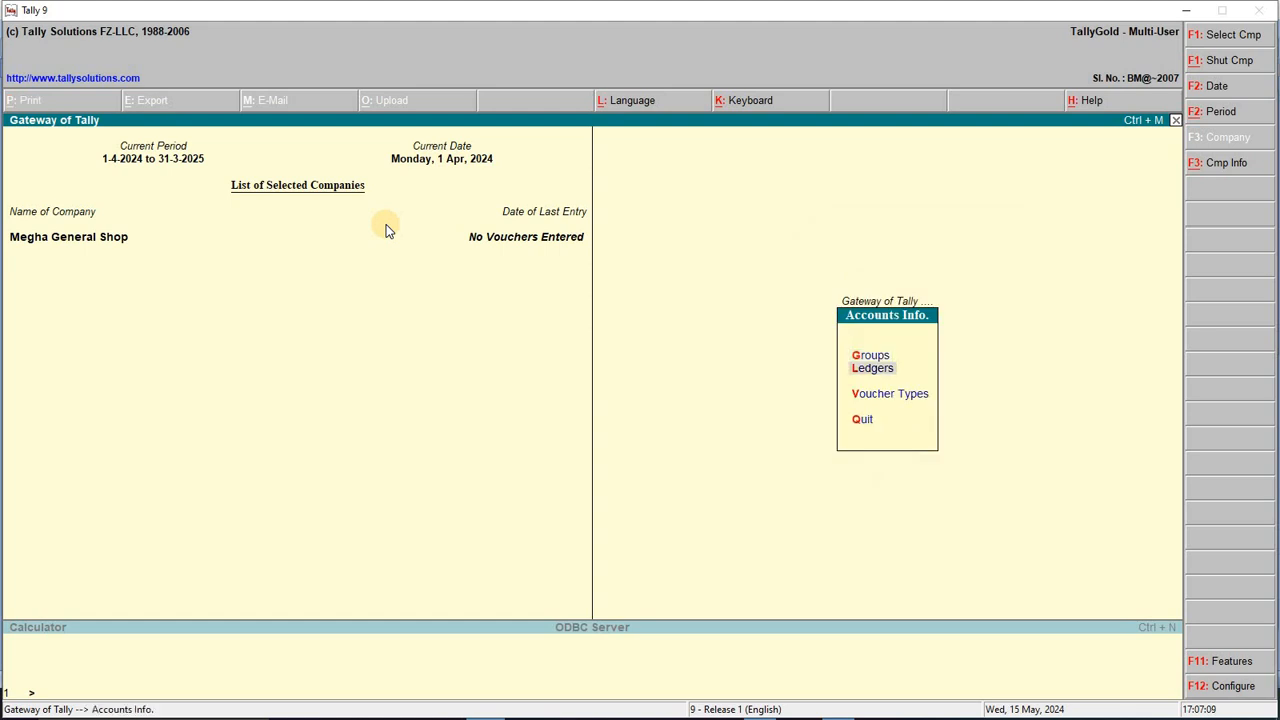
{"action": "key", "text": "Return"}
{"action": "key", "text": "Down"}
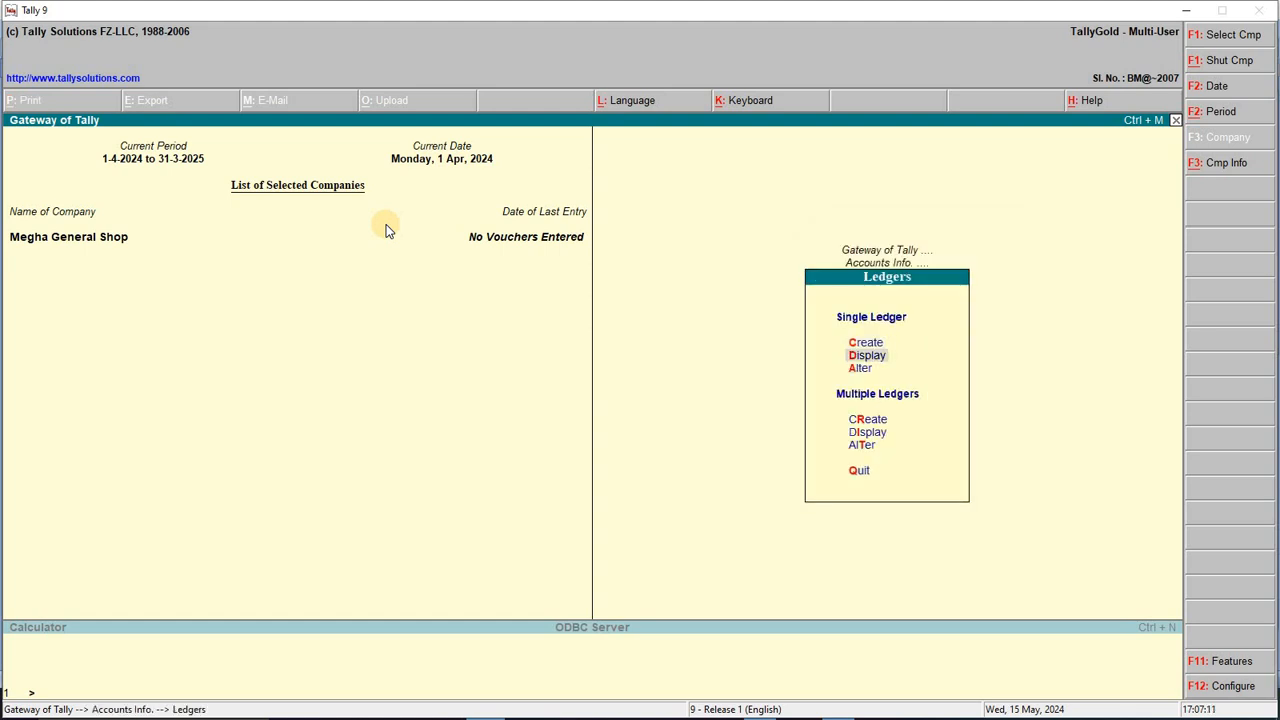
{"action": "key", "text": "Down"}
{"action": "key", "text": "Down"}
{"action": "key", "text": "Down"}
{"action": "key", "text": "Return"}
{"action": "key", "text": "Return"}
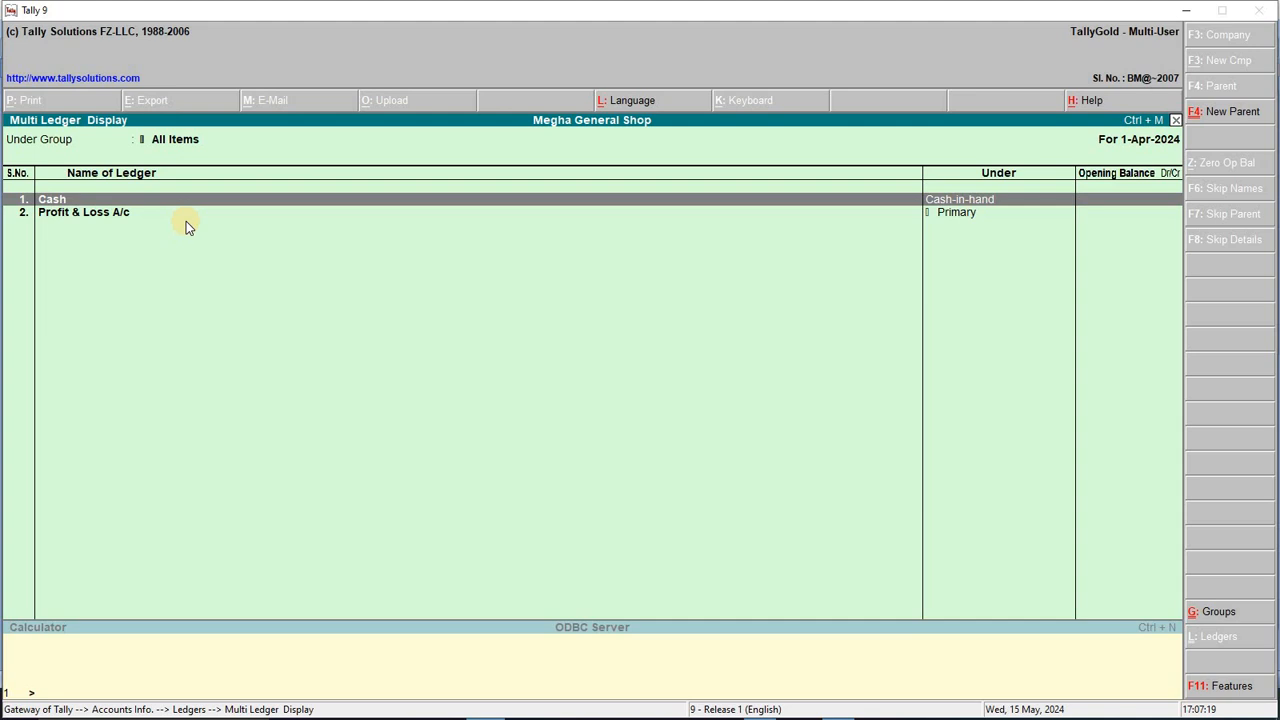
Step: Back out of the listing and reopen Accounts Info > Ledgers
{"action": "key", "text": "Escape"}
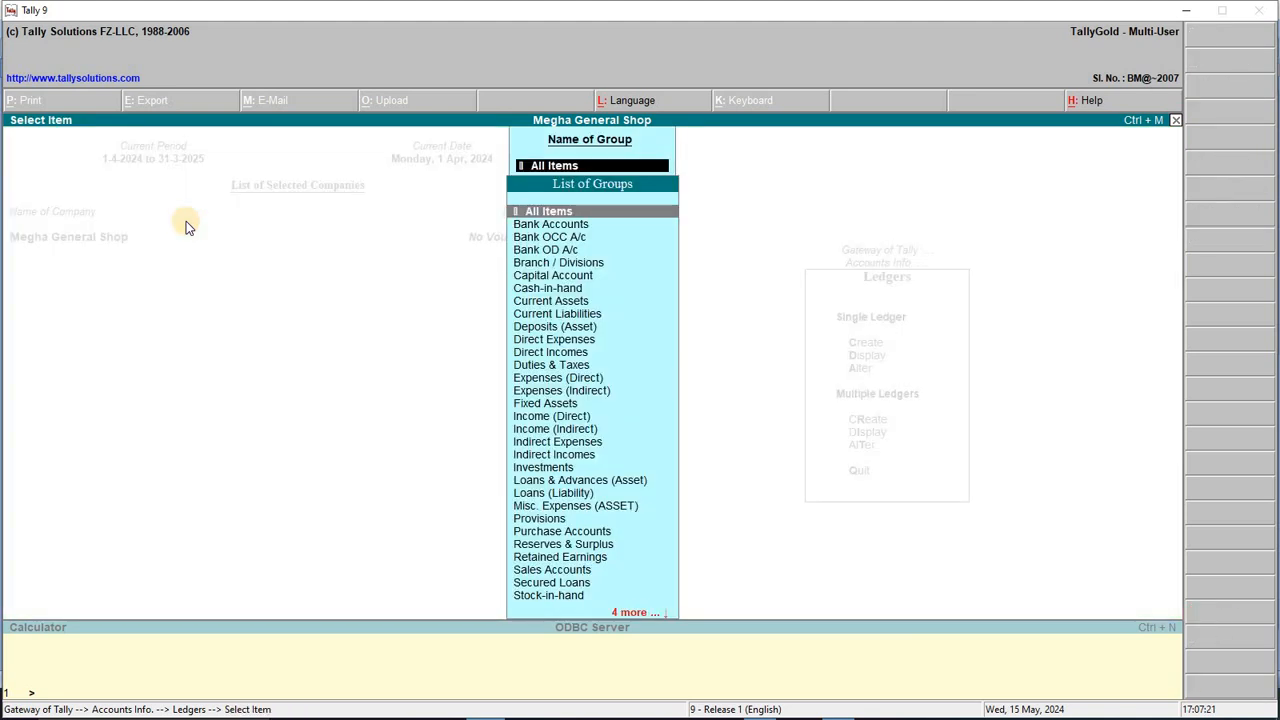
{"action": "key", "text": "Escape"}
{"action": "key", "text": "Escape"}
{"action": "key", "text": "Escape"}
{"action": "key", "text": "Escape"}
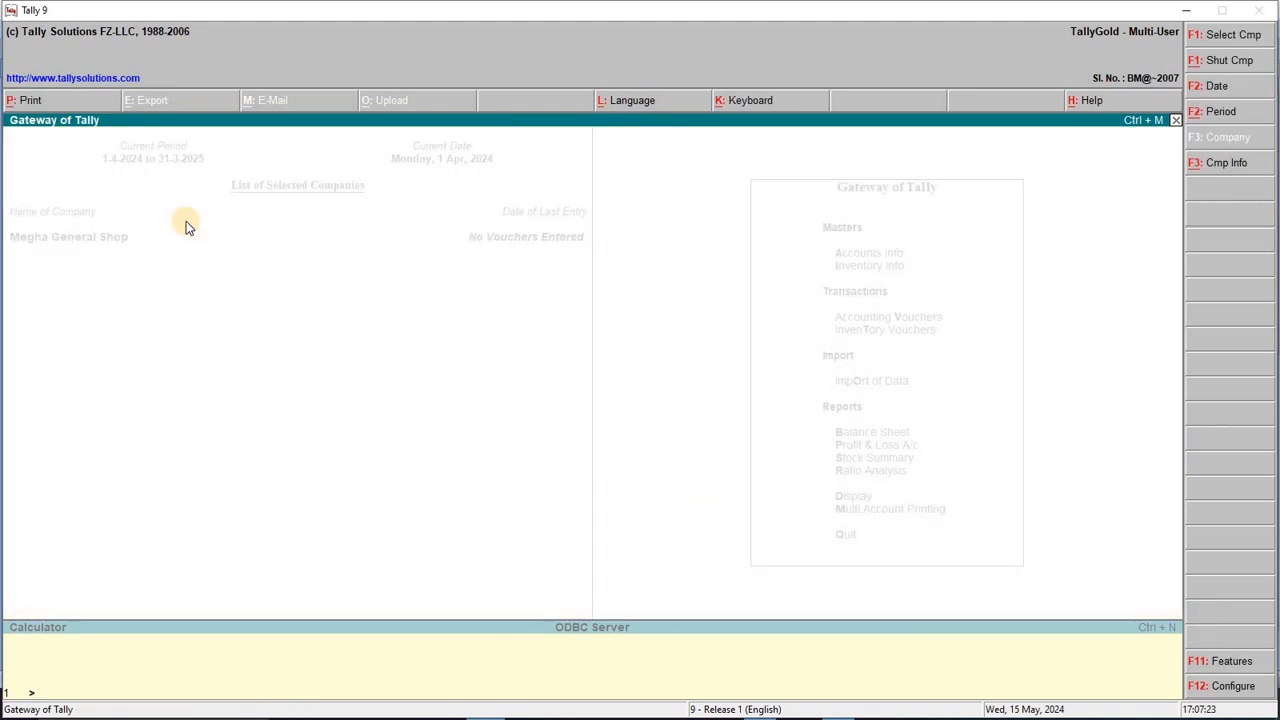
{"action": "key", "text": "Return"}
{"action": "key", "text": "Down"}
{"action": "key", "text": "Return"}
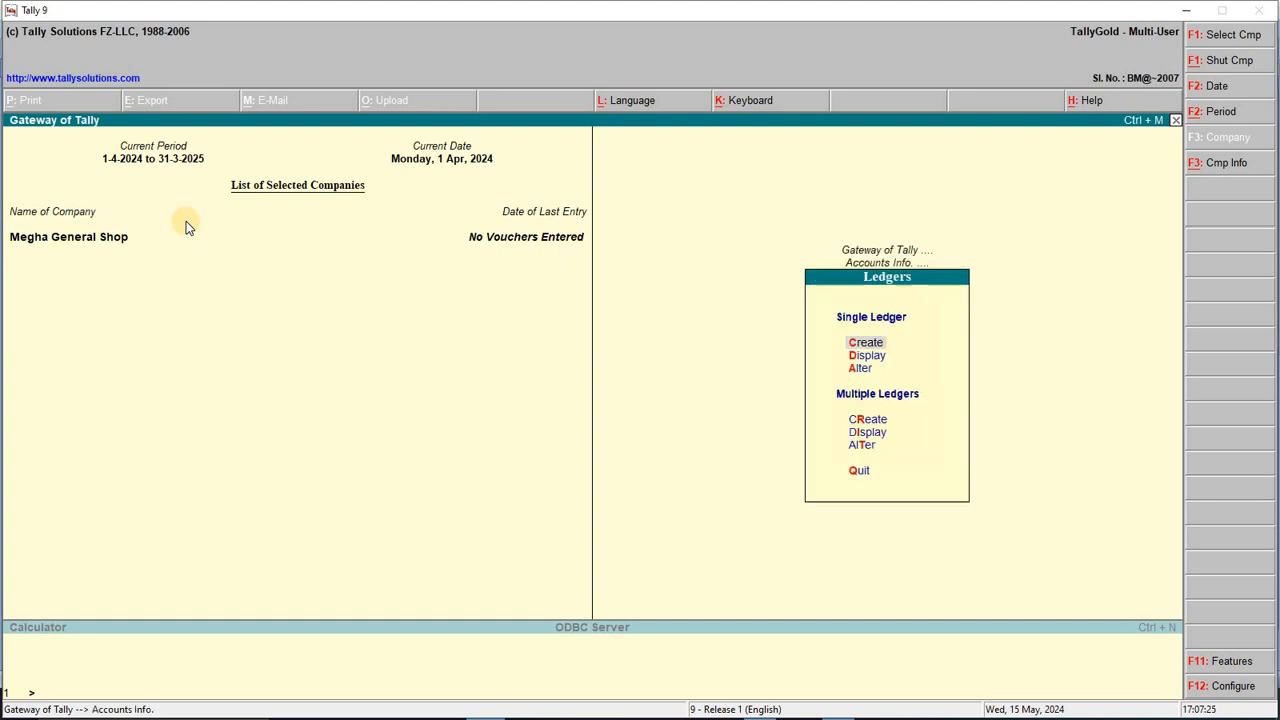
Step: Create a ledger under Sundry Debtors for the person who paid 3000
{"action": "key", "text": "Return"}
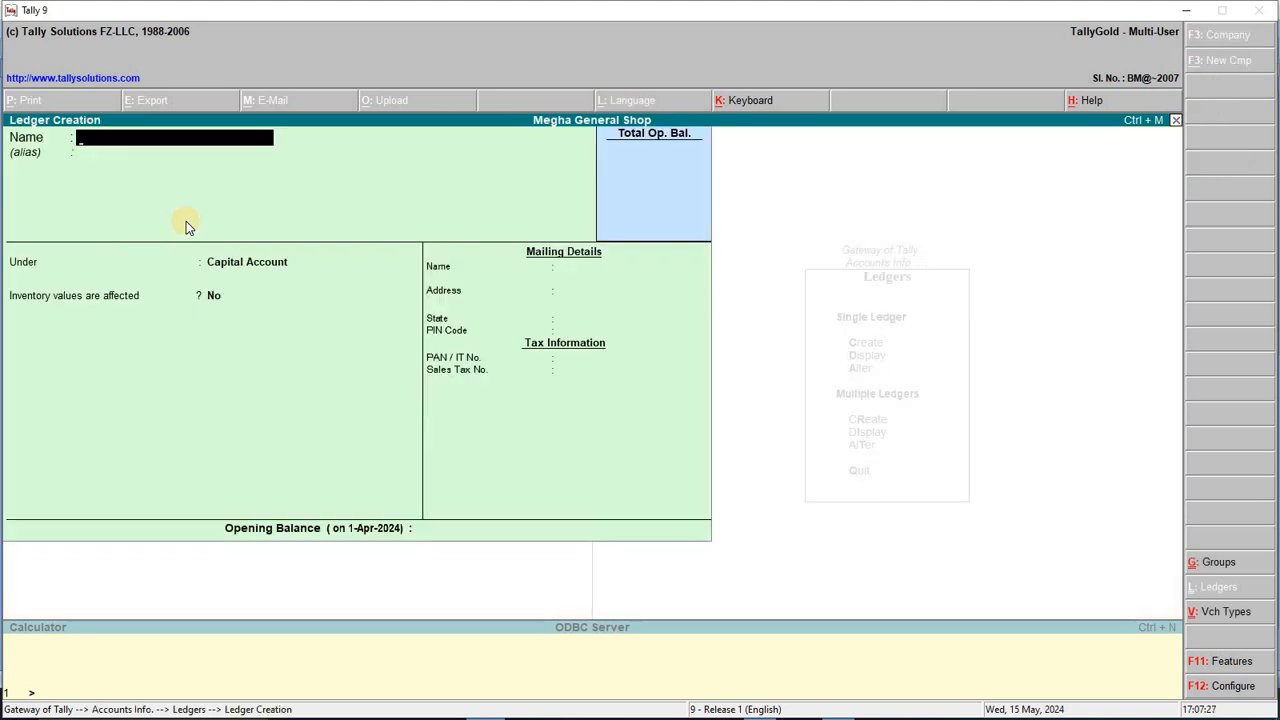
{"action": "key", "text": "alt+Tab"}
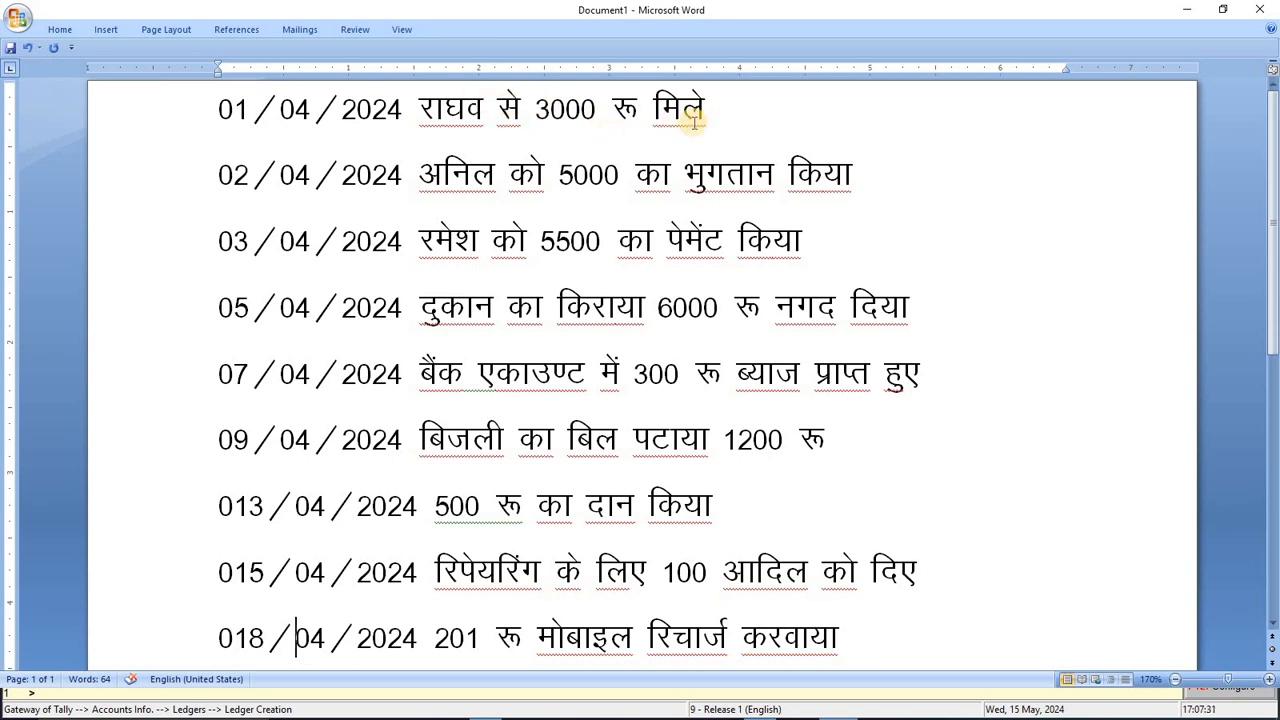
{"action": "key", "text": "alt+Tab"}
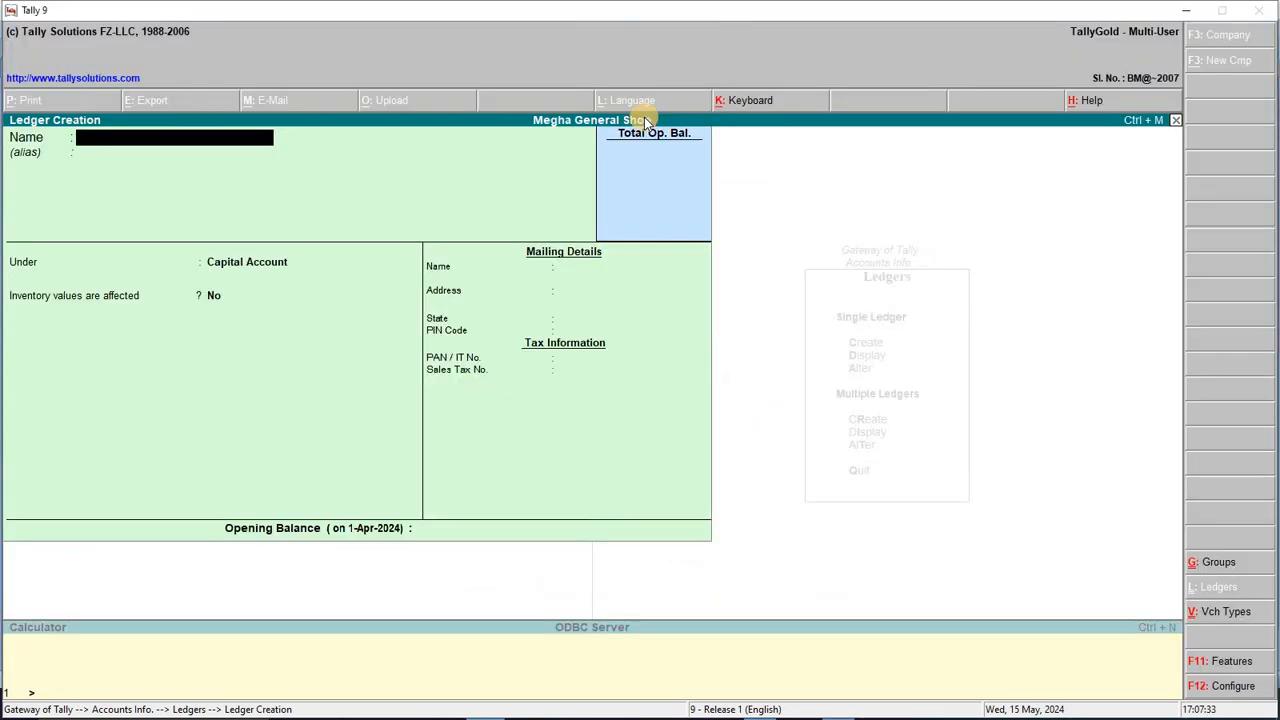
{"action": "type", "text": "Raghaw A/c"}
{"action": "key", "text": "Return"}
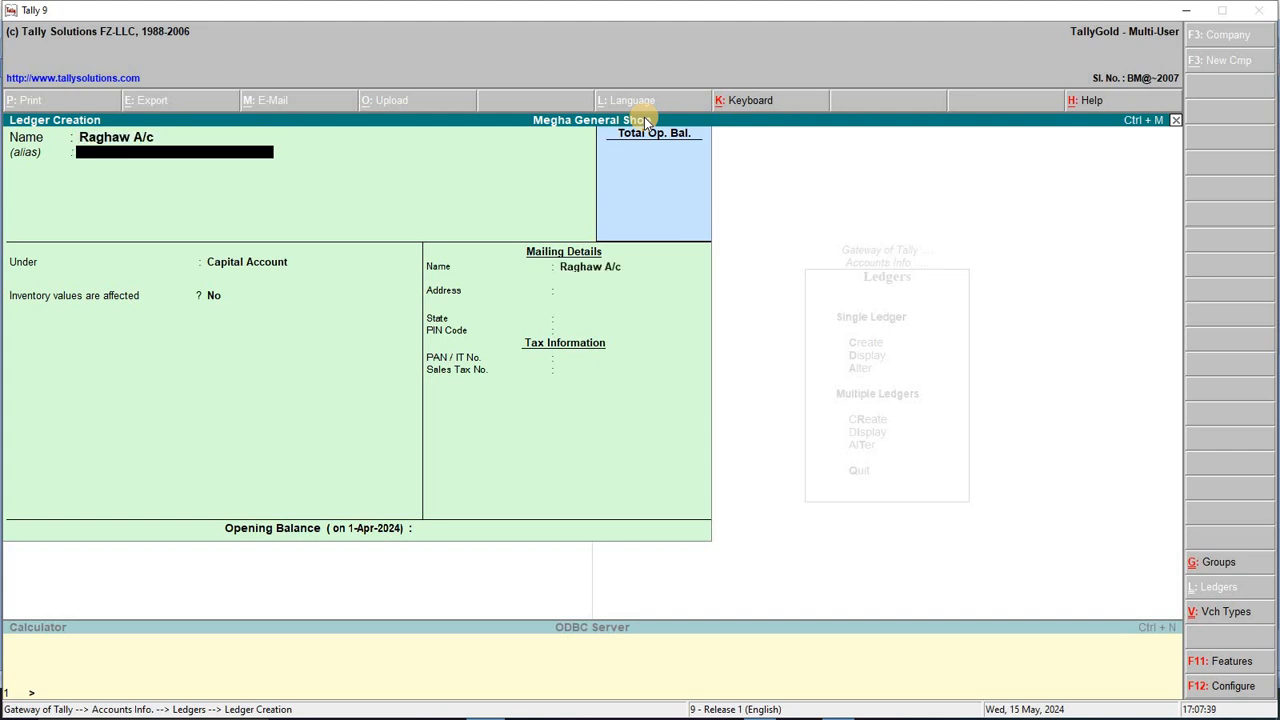
{"action": "key", "text": "Return"}
{"action": "type", "text": "Su"}
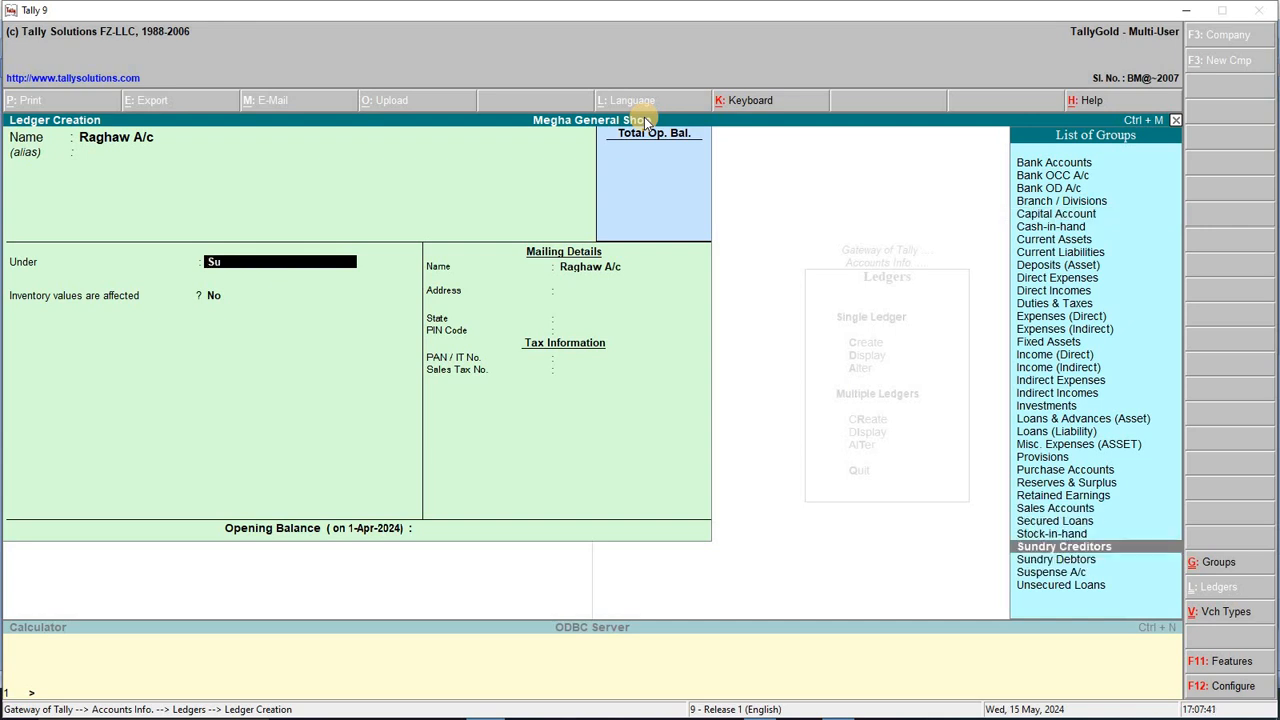
{"action": "key", "text": "Down"}
{"action": "key", "text": "Return"}
{"action": "key", "text": "Return"}
{"action": "key", "text": "Return"}
{"action": "key", "text": "Return"}
{"action": "key", "text": "Return"}
{"action": "key", "text": "Return"}
{"action": "key", "text": "Return"}
{"action": "key", "text": "Return"}
{"action": "key", "text": "Return"}
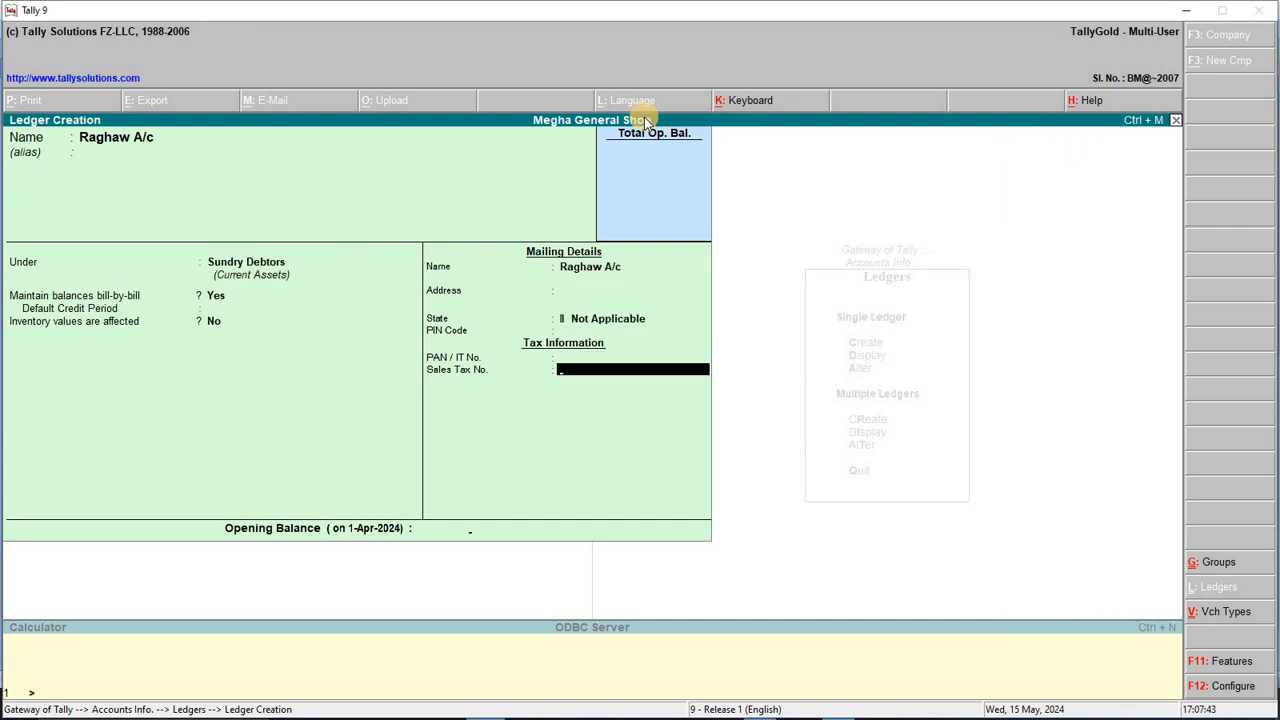
{"action": "key", "text": "Return"}
{"action": "key", "text": "Return"}
Step: Look up the 5000 payment line in the Word transaction list
{"action": "key", "text": "alt+Tab"}
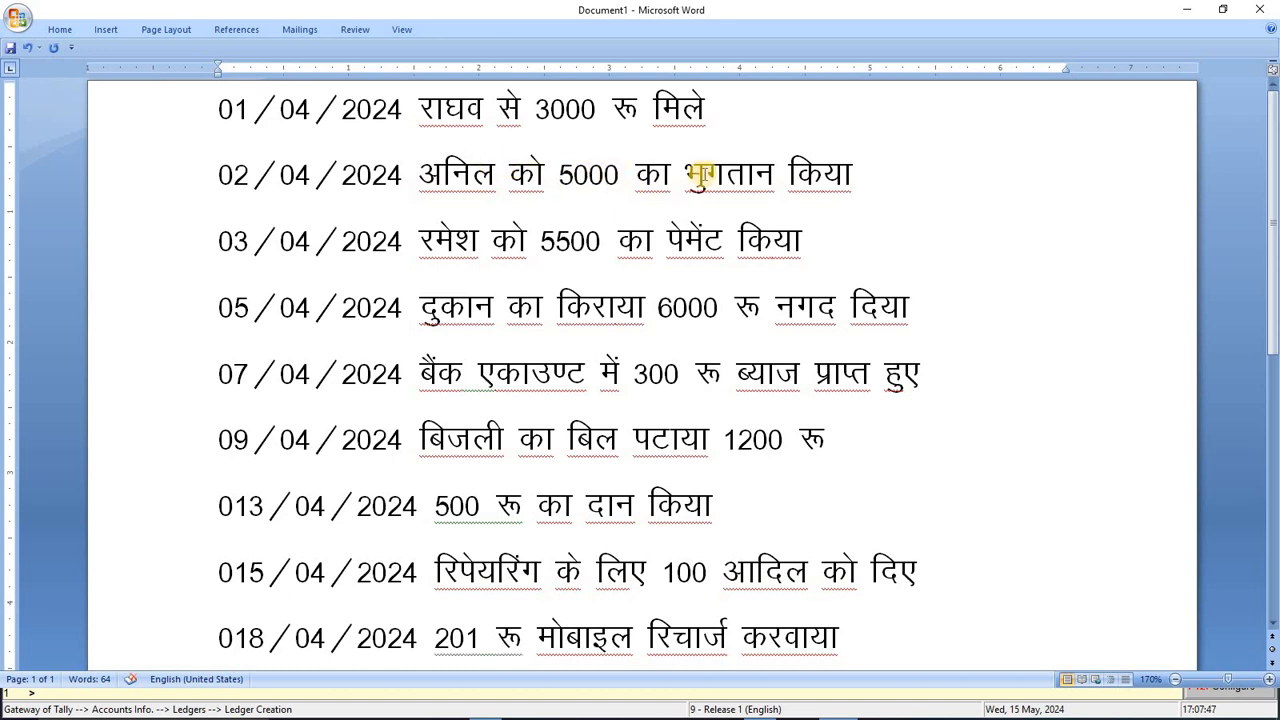
{"action": "left_click", "coordinate": [897, 174]}
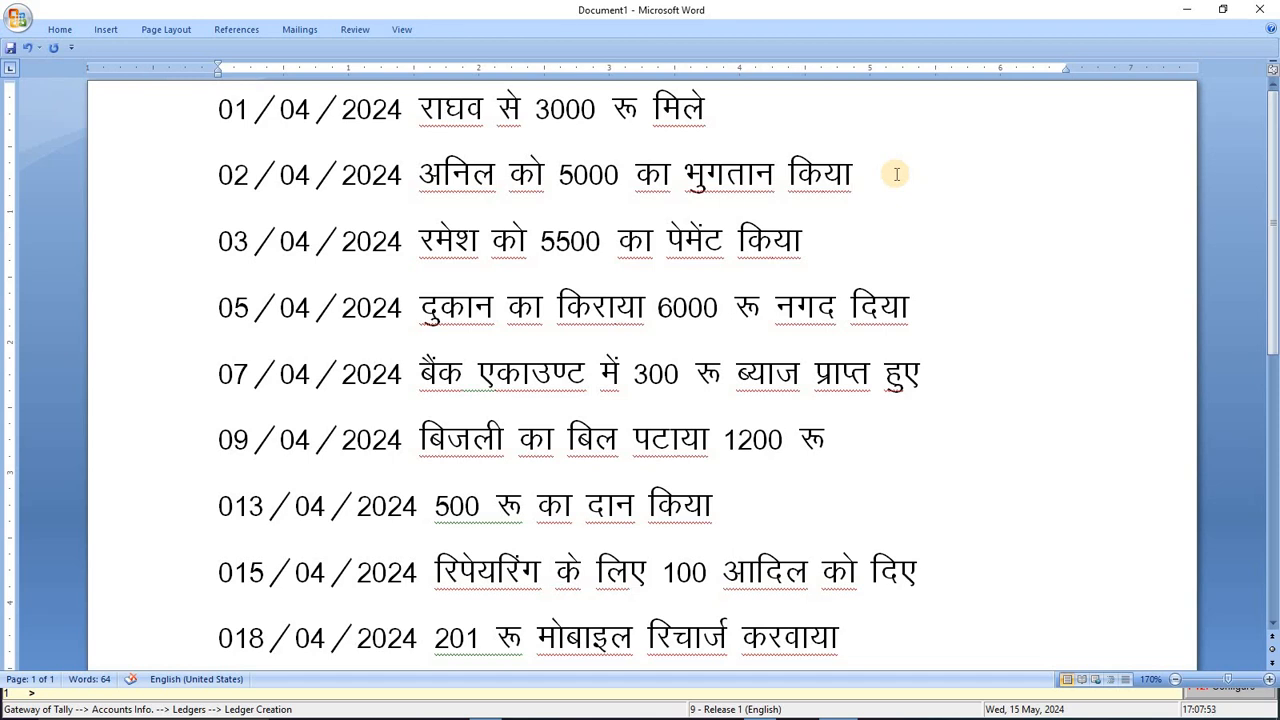
{"action": "key", "text": "alt+Tab"}
Step: Create the 5000 payee's ledger under Sundry Creditors
{"action": "type", "text": "Ani"}
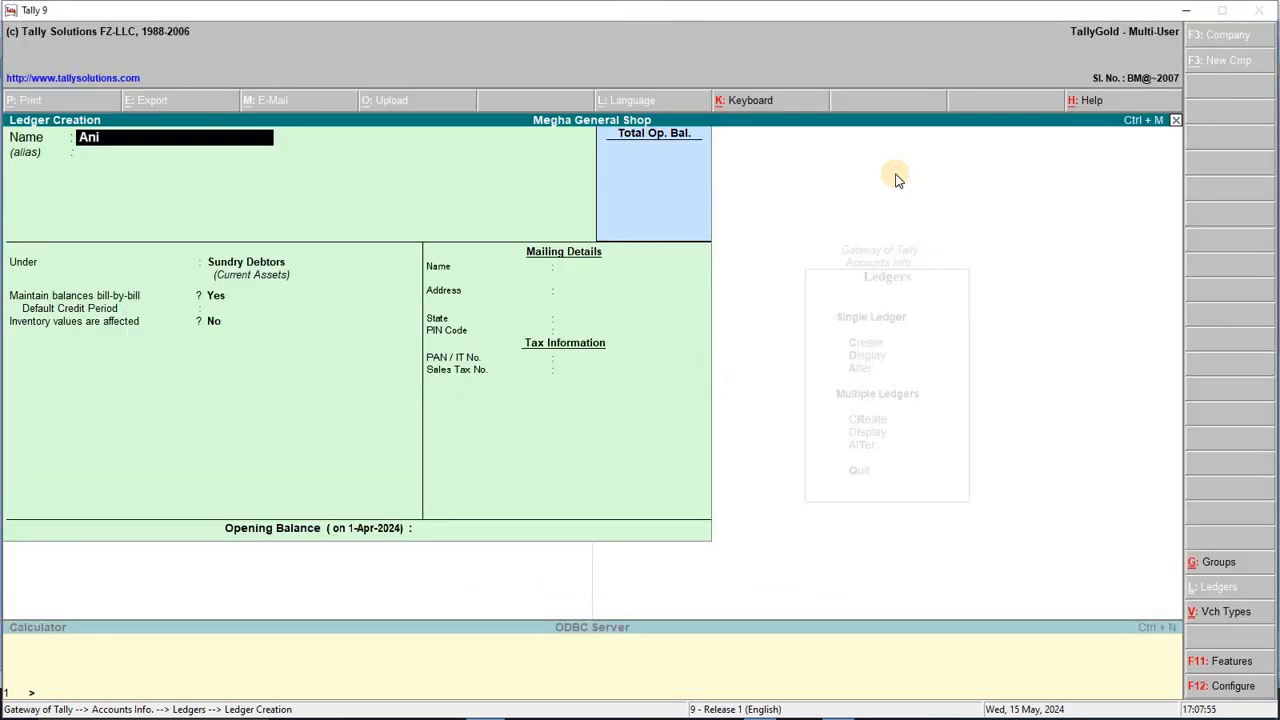
{"action": "type", "text": "l a/c"}
{"action": "key", "text": "Return"}
{"action": "key", "text": "Return"}
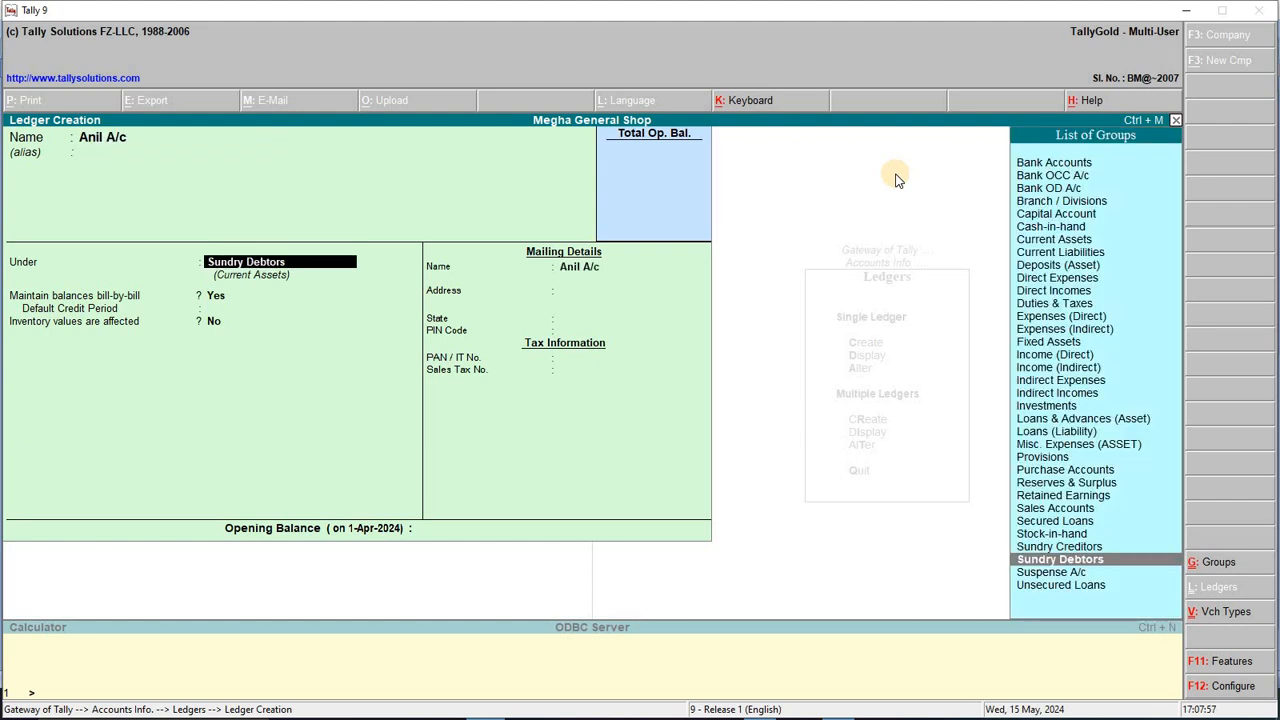
{"action": "key", "text": "Up"}
{"action": "key", "text": "Return"}
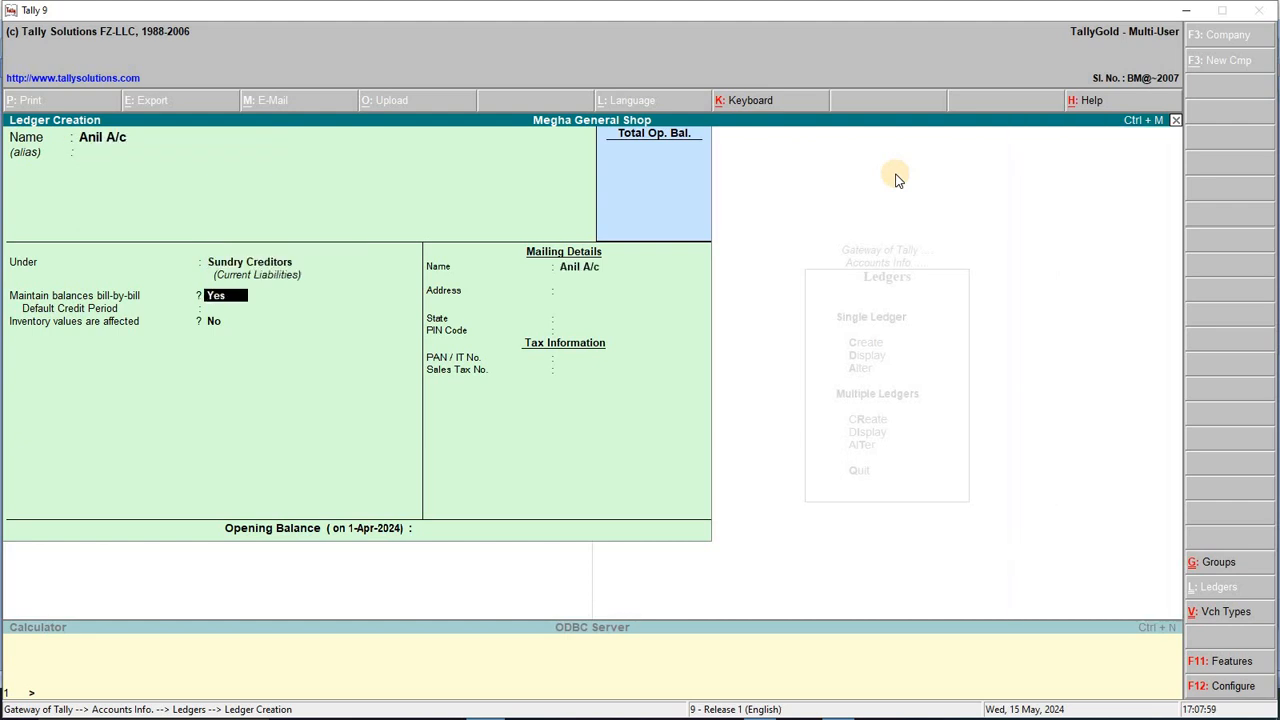
{"action": "key", "text": "Return"}
{"action": "key", "text": "Return"}
{"action": "key", "text": "Return"}
{"action": "key", "text": "Return"}
{"action": "key", "text": "Return"}
{"action": "key", "text": "Return"}
{"action": "key", "text": "Return"}
{"action": "key", "text": "Return"}
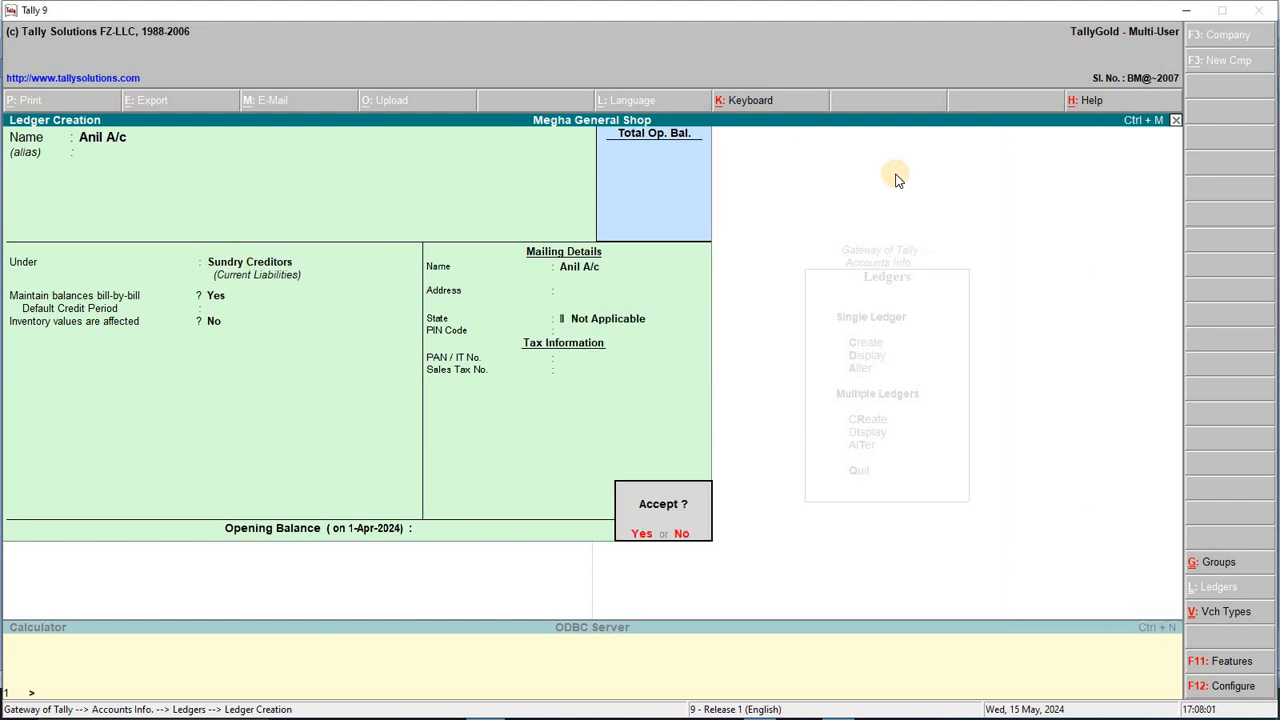
{"action": "key", "text": "Return"}
Step: Highlight the 3000 receipt, 5000 payment and 03/04/2024 5500 payment lines in Word
{"action": "key", "text": "alt+Tab"}
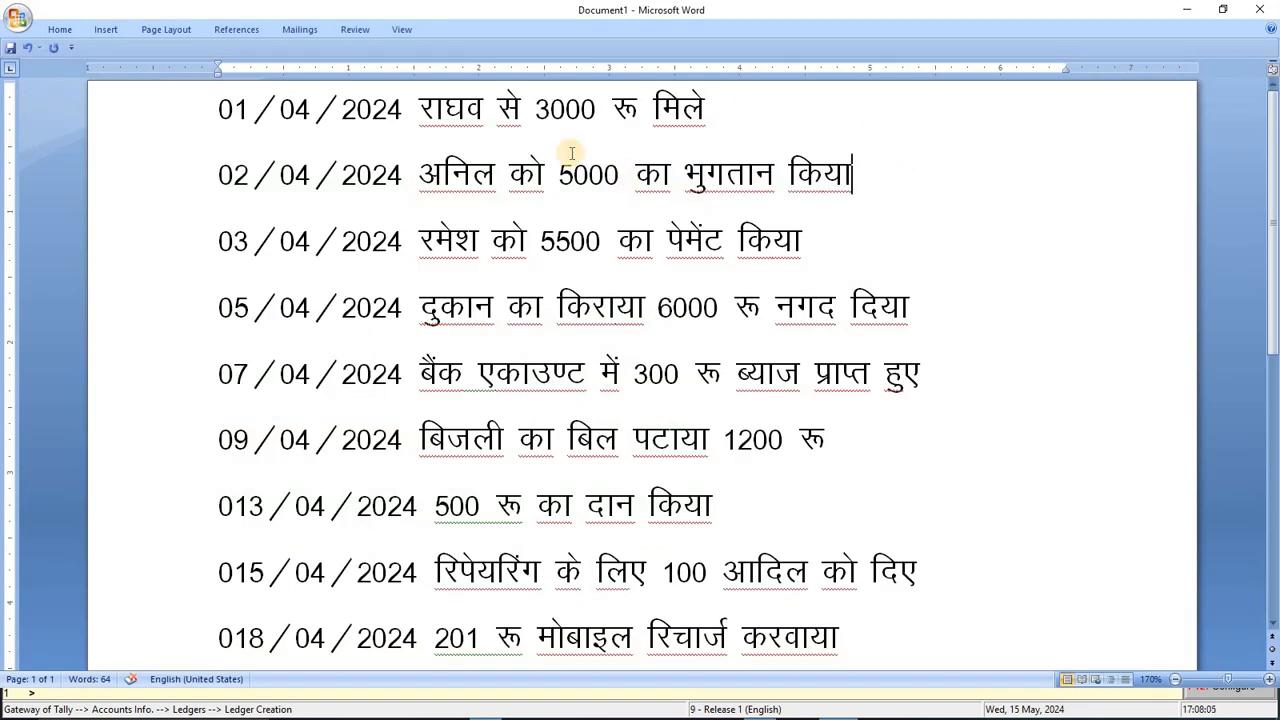
{"action": "left_click_drag", "start_coordinate": [420, 108], "coordinate": [705, 108]}
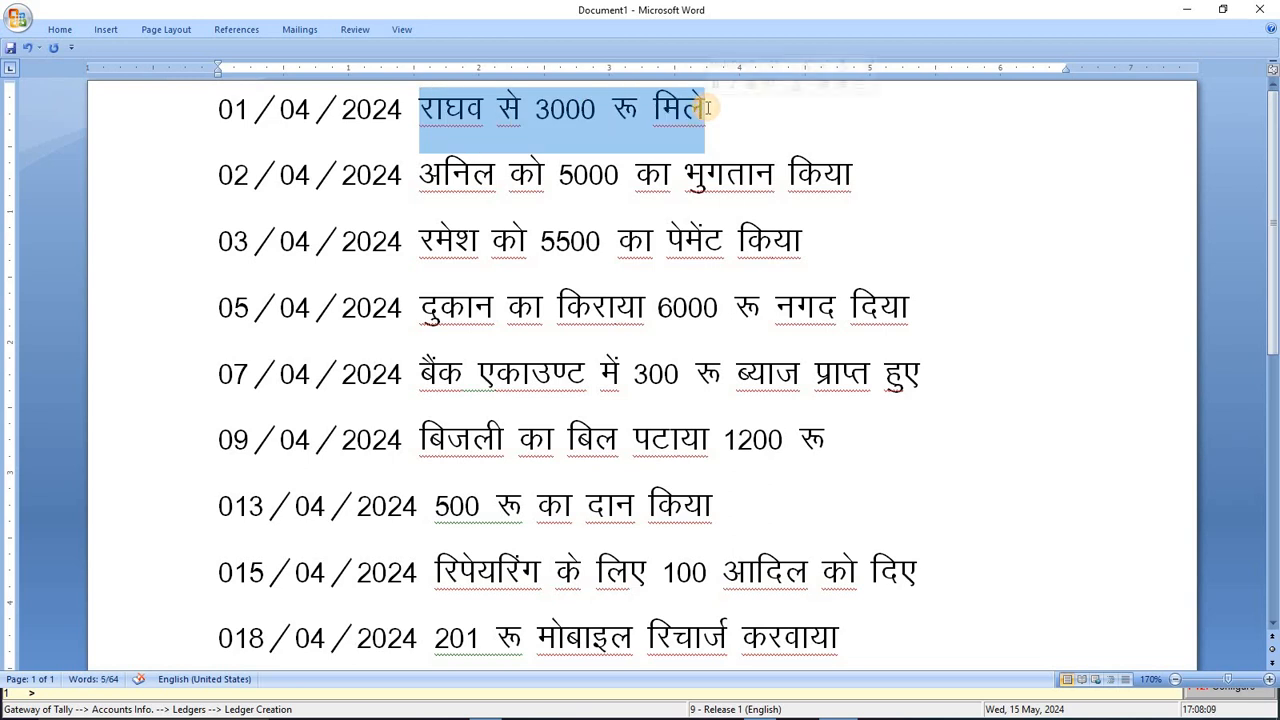
{"action": "left_click_drag", "start_coordinate": [423, 175], "coordinate": [860, 177]}
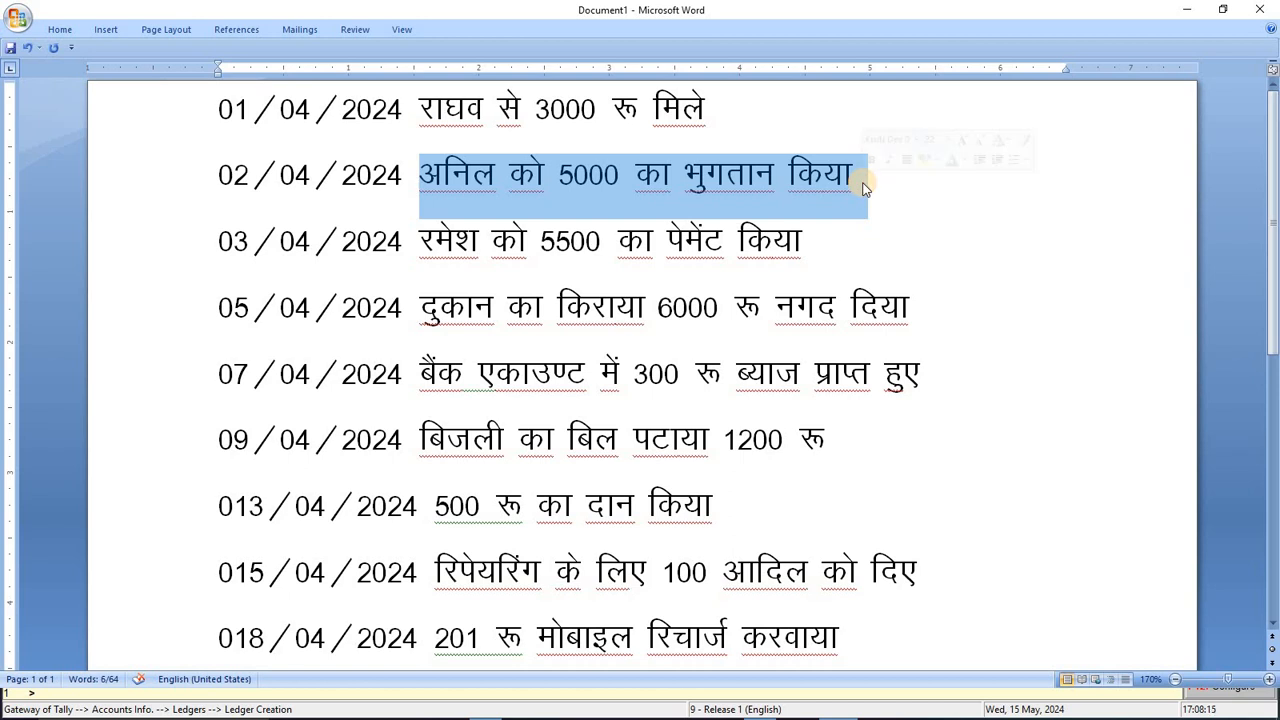
{"action": "left_click_drag", "start_coordinate": [449, 240], "coordinate": [815, 239]}
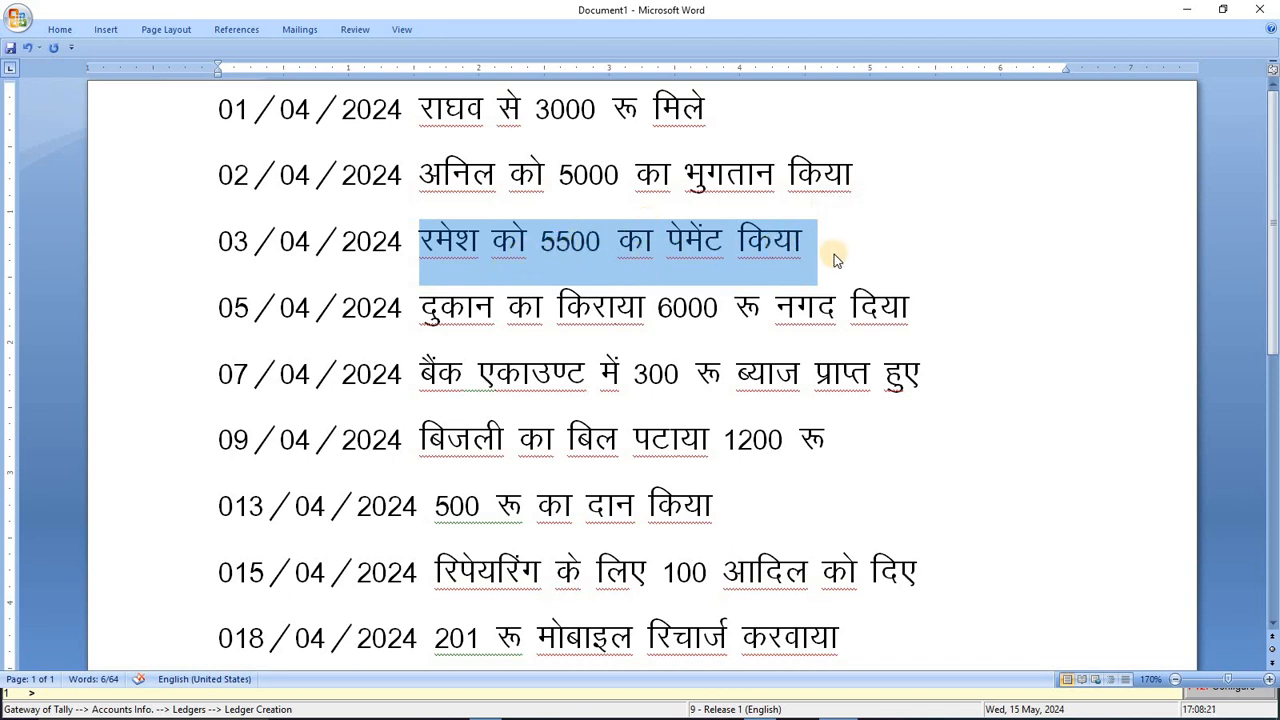
{"action": "key", "text": "alt+Tab"}
Step: Save the 5500 payee's creditor ledger and check the 05/04/2024 shop rent line
{"action": "type", "text": "Ra"}
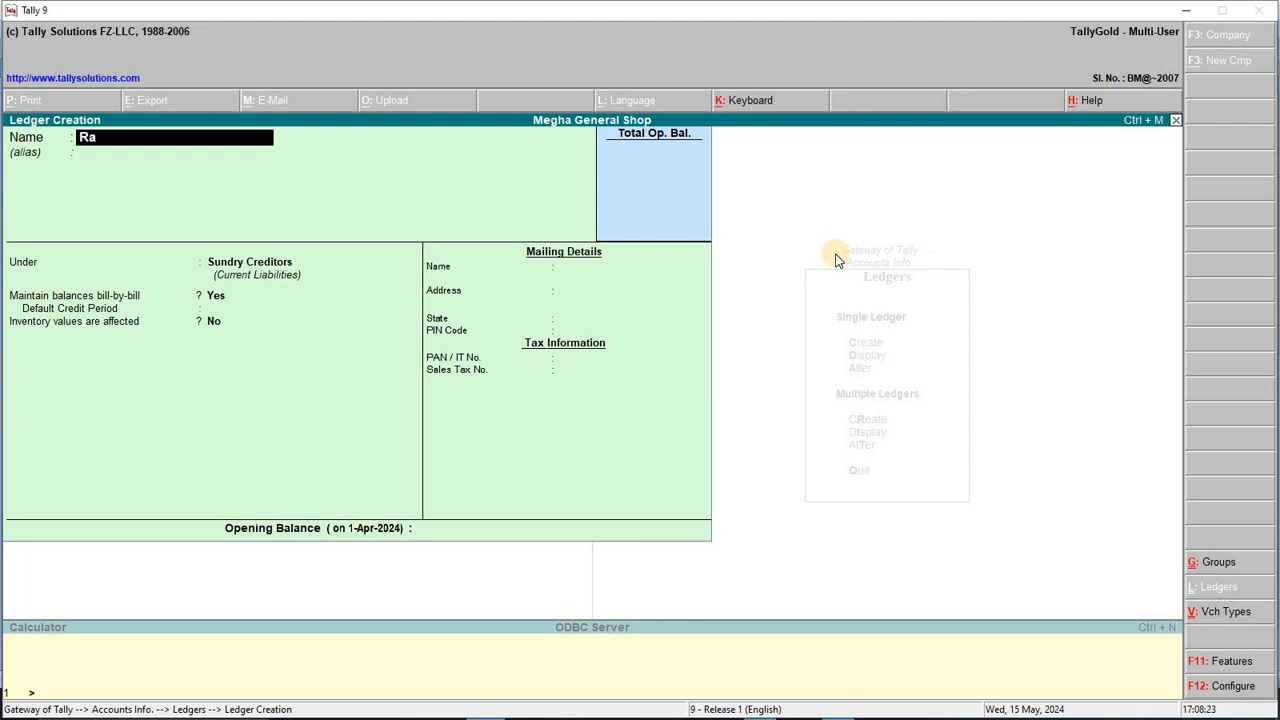
{"action": "type", "text": "mesh A/c"}
{"action": "key", "text": "Return"}
{"action": "key", "text": "Return"}
{"action": "key", "text": "Return"}
{"action": "key", "text": "Return"}
{"action": "key", "text": "Return"}
{"action": "key", "text": "Return"}
{"action": "key", "text": "Return"}
{"action": "key", "text": "Return"}
{"action": "key", "text": "Return"}
{"action": "key", "text": "Return"}
{"action": "key", "text": "Return"}
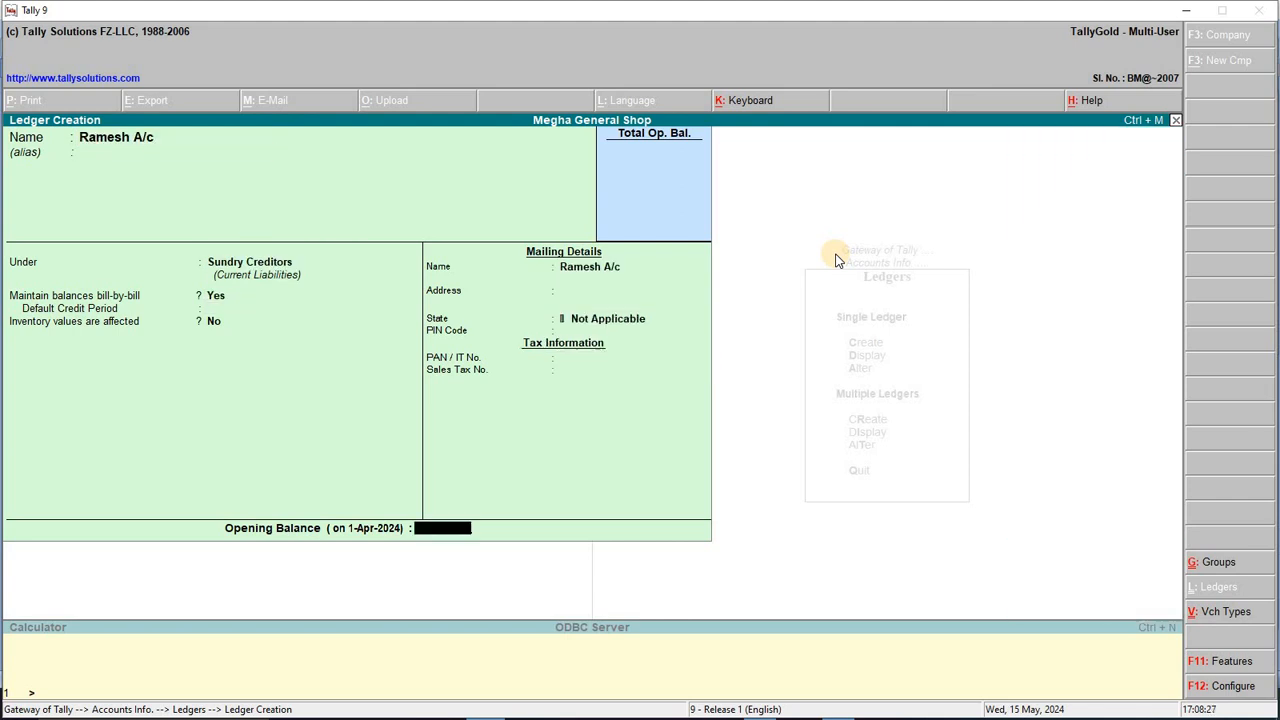
{"action": "key", "text": "alt+Tab"}
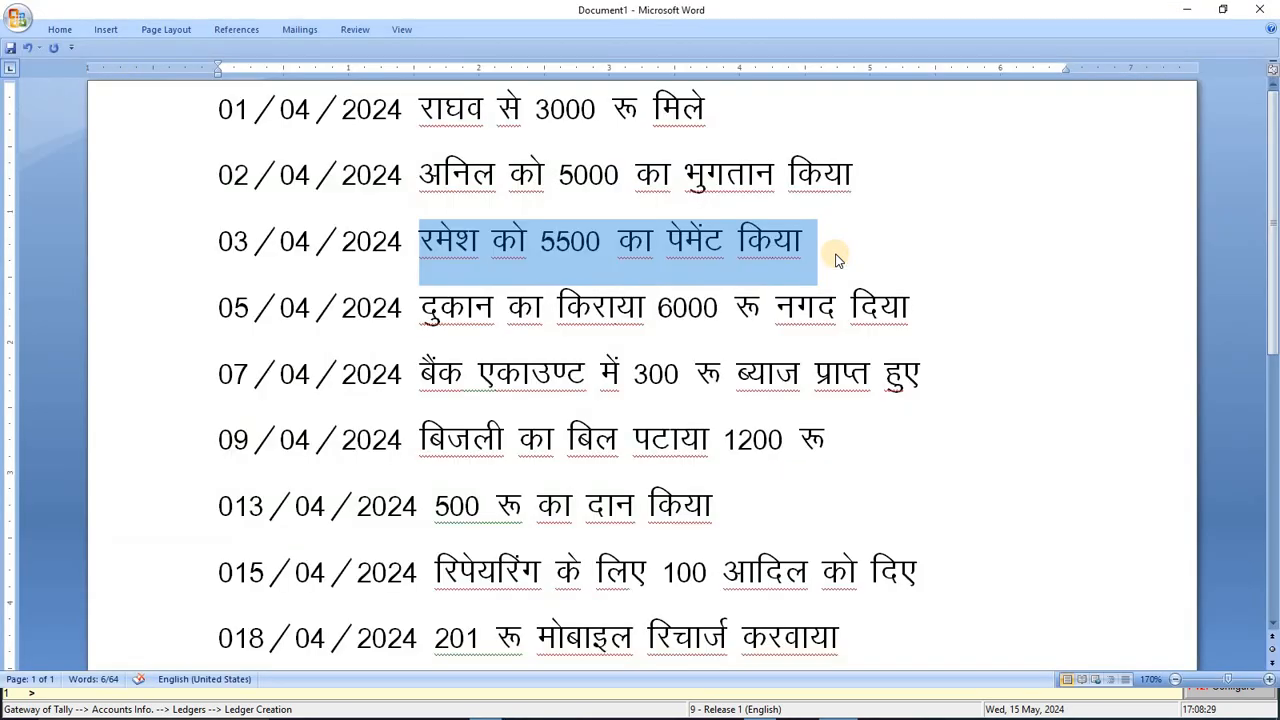
{"action": "left_click_drag", "start_coordinate": [420, 310], "coordinate": [966, 317]}
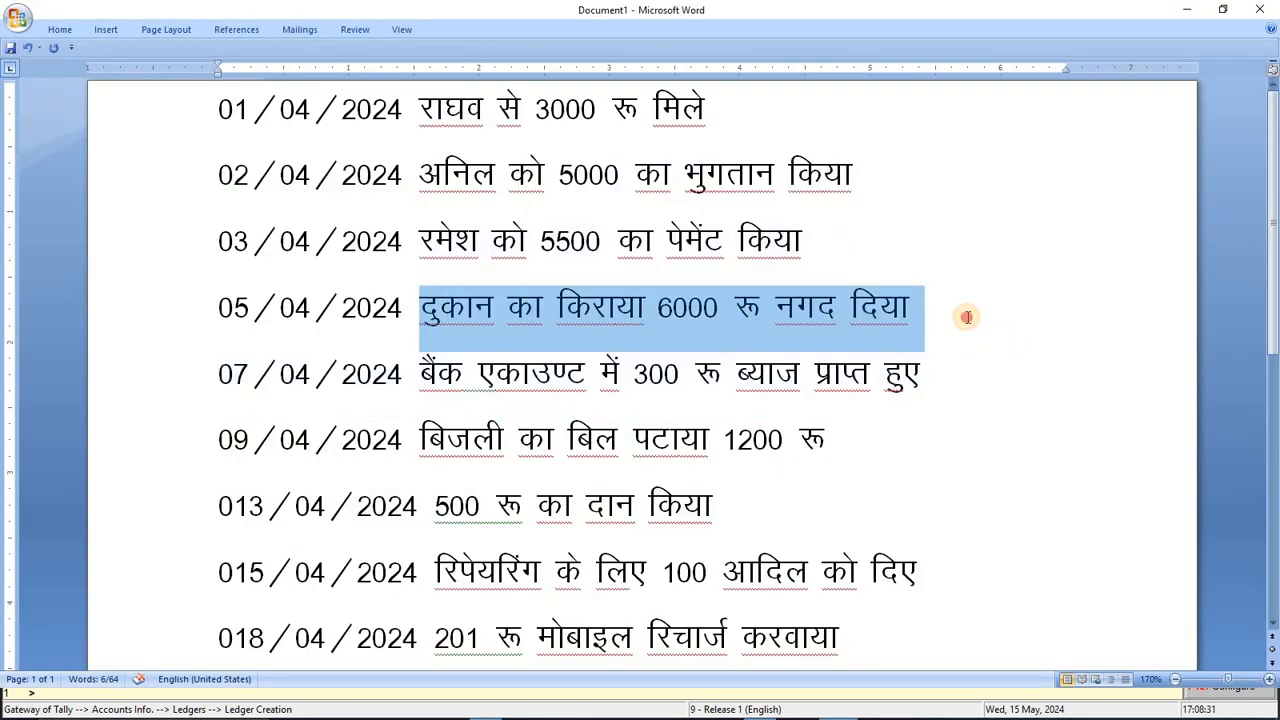
{"action": "left_click", "coordinate": [920, 305]}
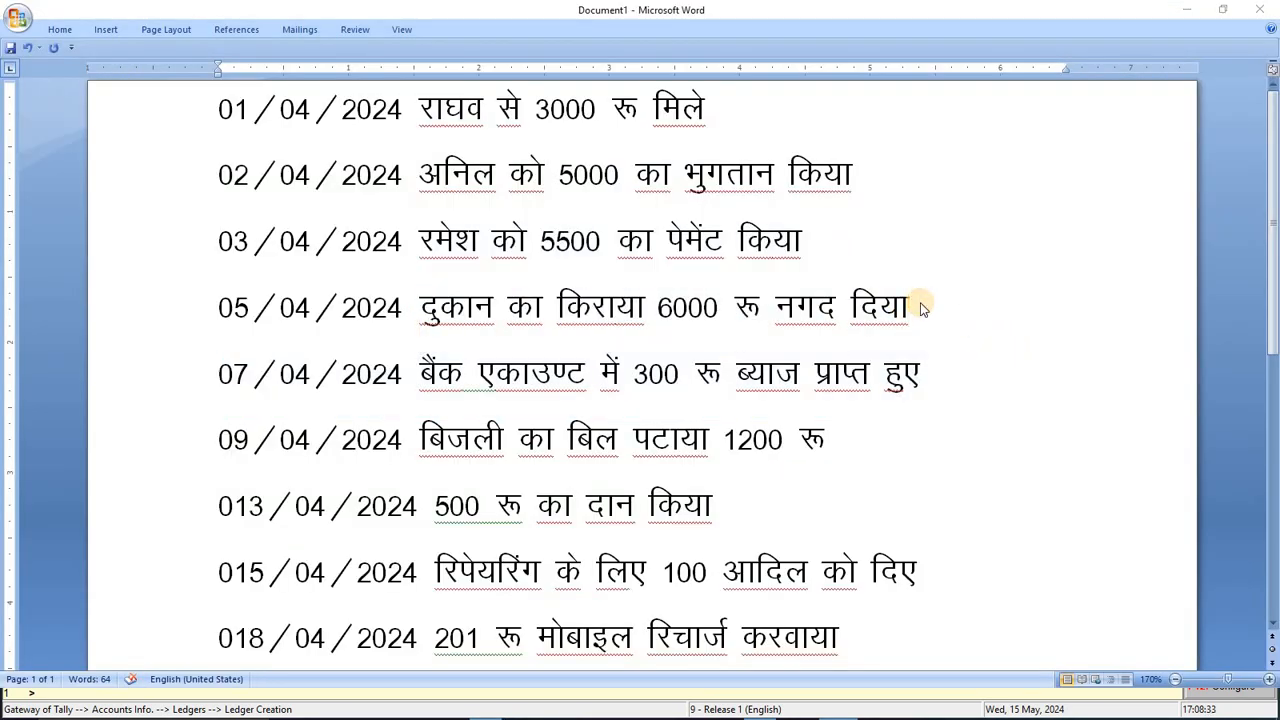
{"action": "key", "text": "alt+Tab"}
Step: Create the Shop Rent A/c ledger under Indirect Expenses
{"action": "type", "text": "Shop"}
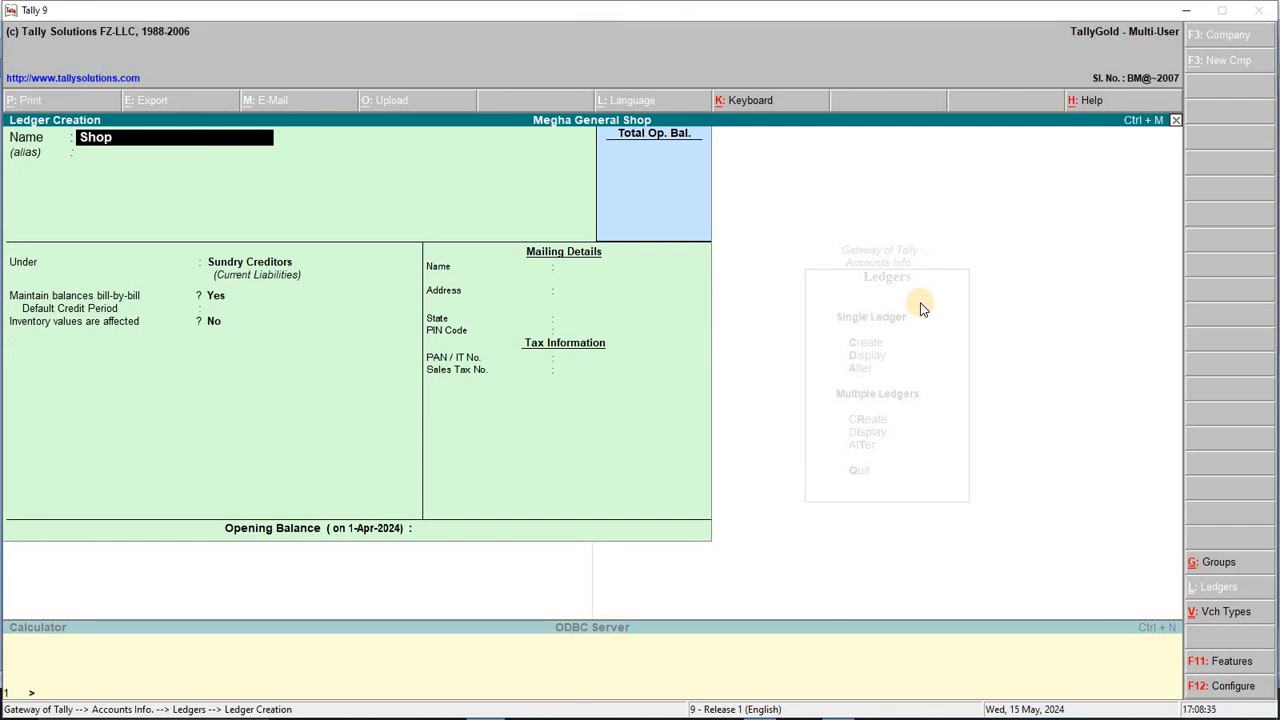
{"action": "type", "text": " Rent A/c"}
{"action": "key", "text": "Return"}
{"action": "type", "text": "In"}
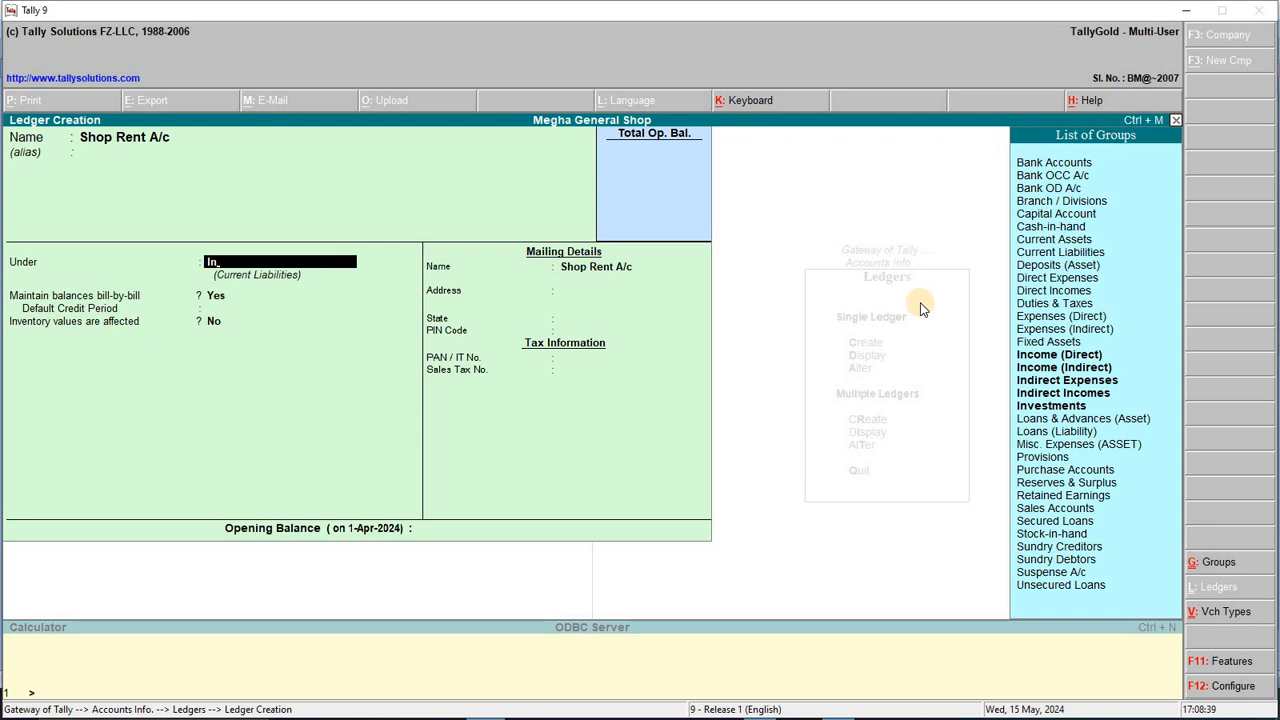
{"action": "key", "text": "Down"}
{"action": "key", "text": "Down"}
{"action": "key", "text": "Down"}
{"action": "key", "text": "Return"}
{"action": "key", "text": "Return"}
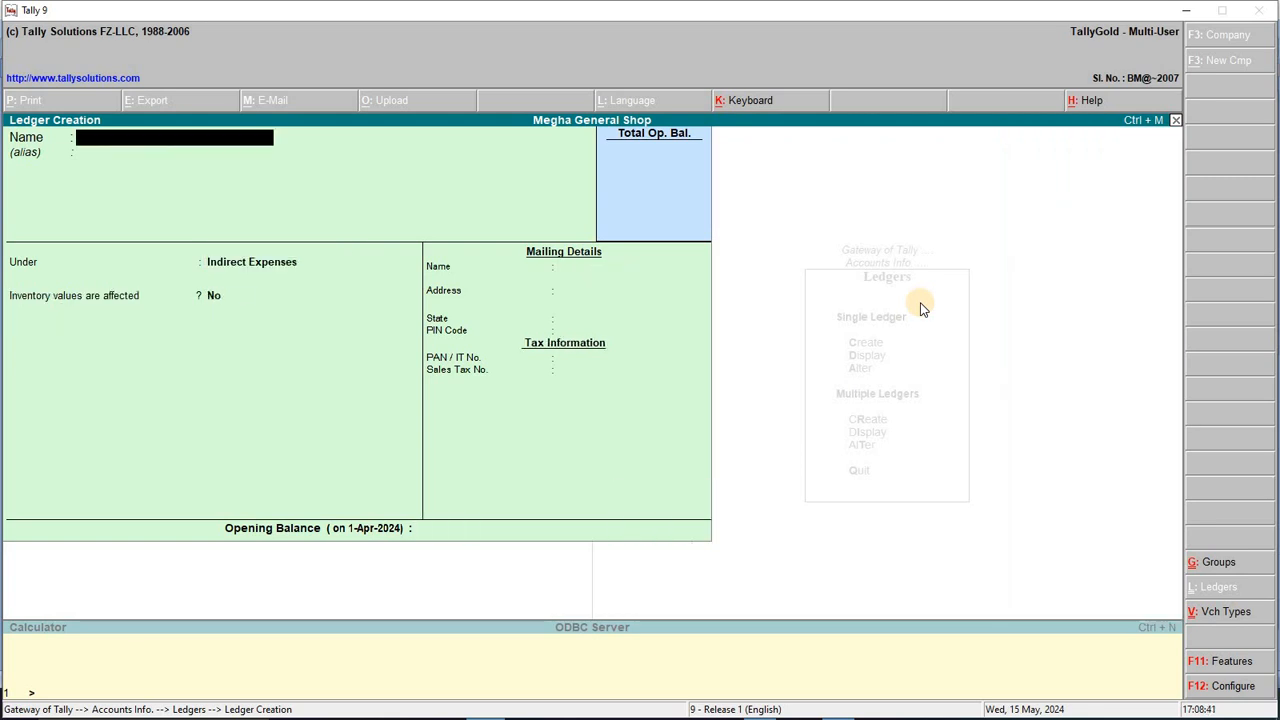
{"action": "key", "text": "alt+Tab"}
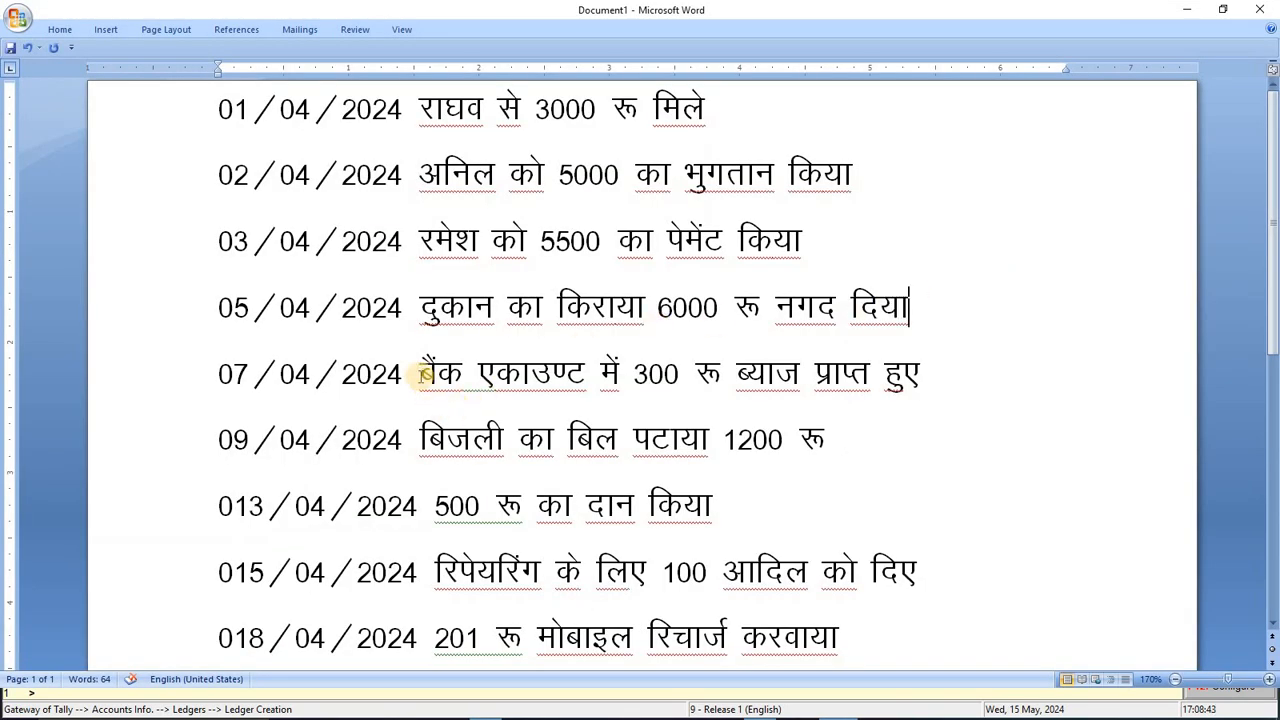
Step: Check the 07/04/2024 bank interest line and begin naming the bank ledger
{"action": "left_click_drag", "start_coordinate": [421, 373], "coordinate": [965, 378]}
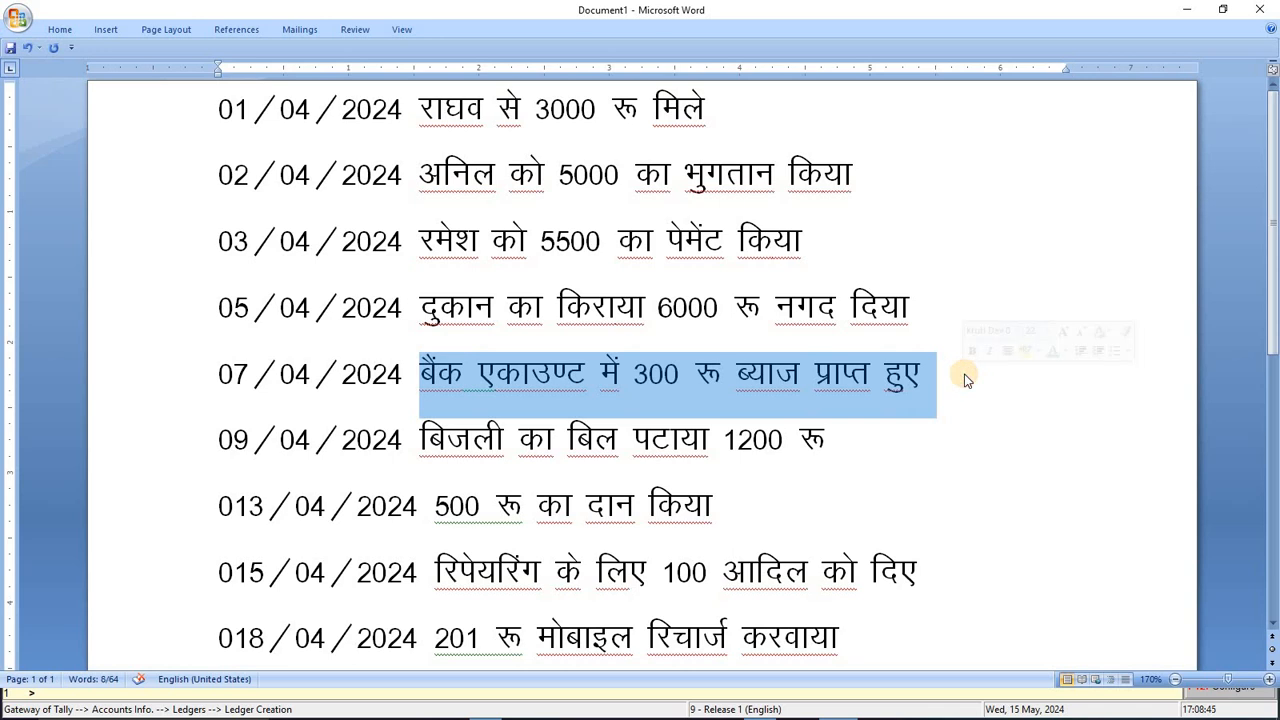
{"action": "key", "text": "alt+Tab"}
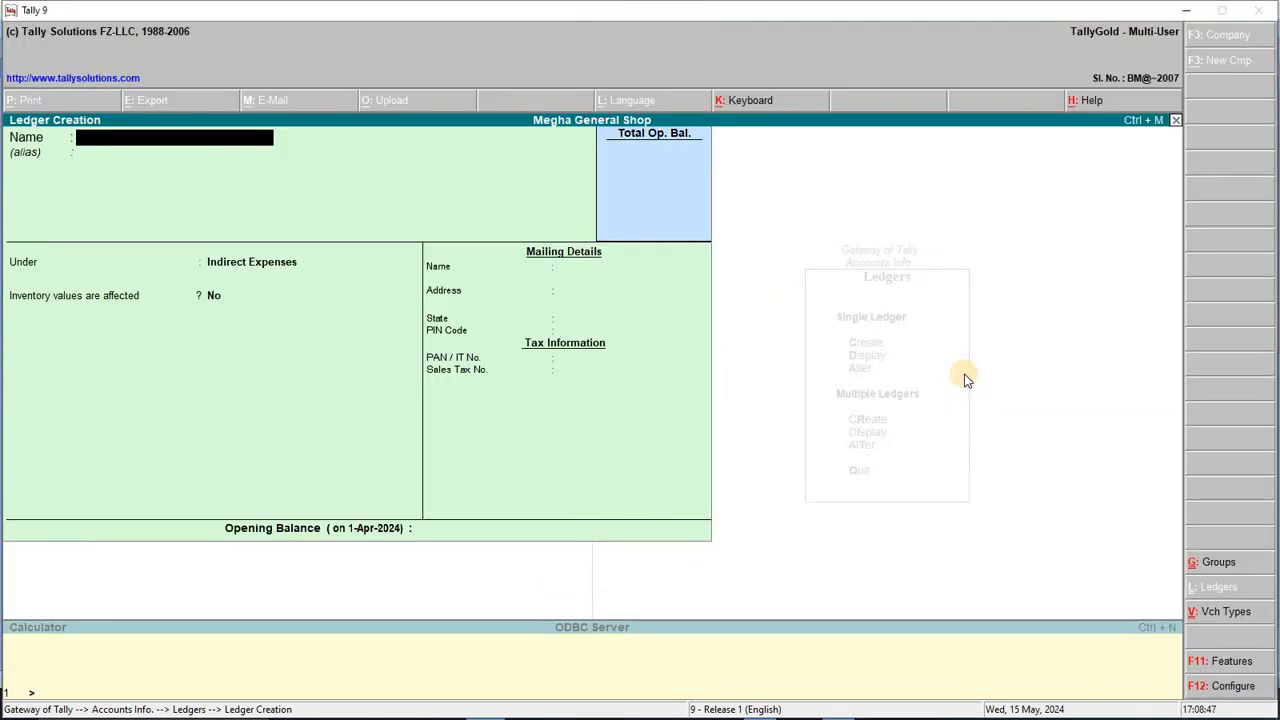
{"action": "type", "text": "Bank A/c"}
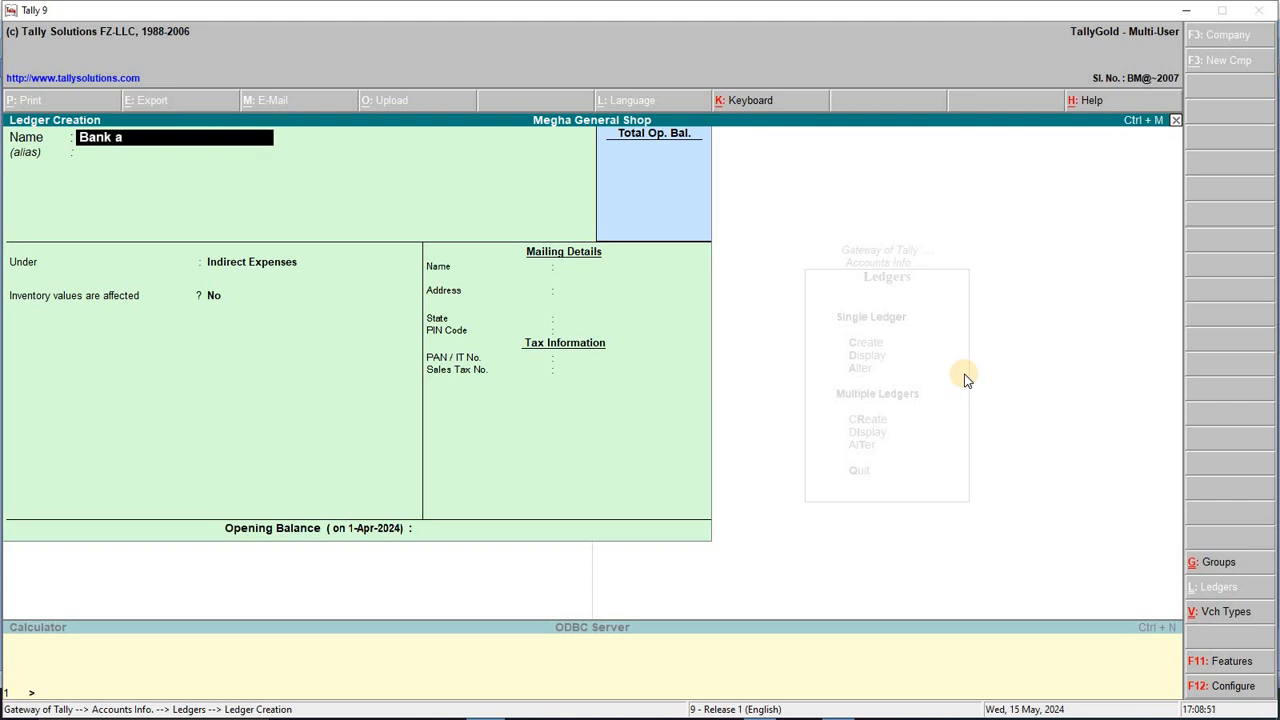
Step: Name the ledger Bank A/c under Bank Accounts with mailing name Abc Banc Ltd
{"action": "key", "text": "Return"}
{"action": "type", "text": "Ban"}
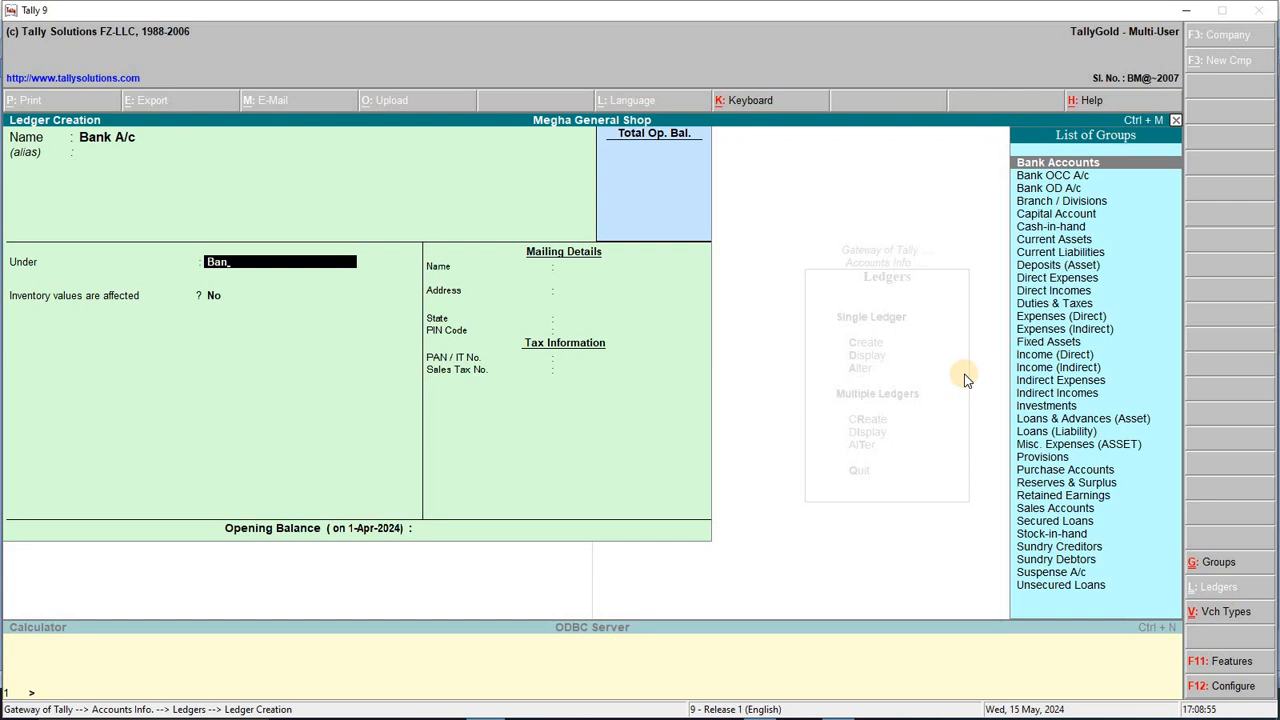
{"action": "key", "text": "Return"}
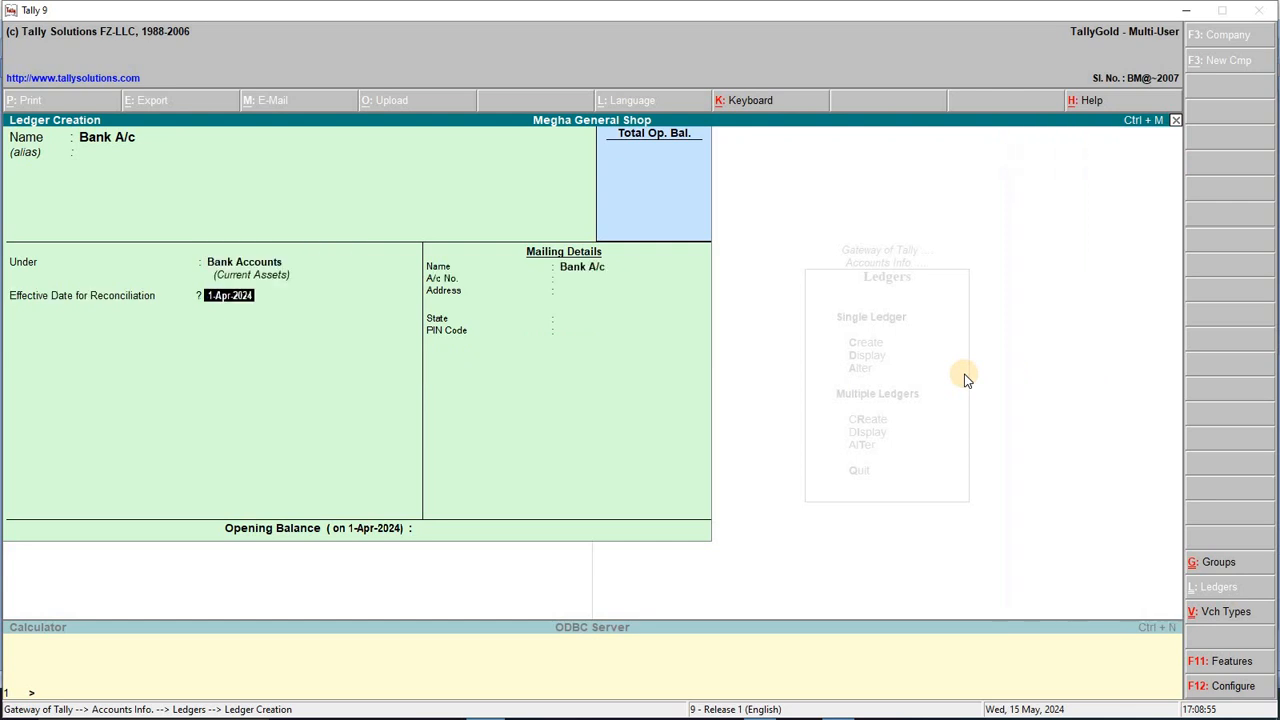
{"action": "key", "text": "Return"}
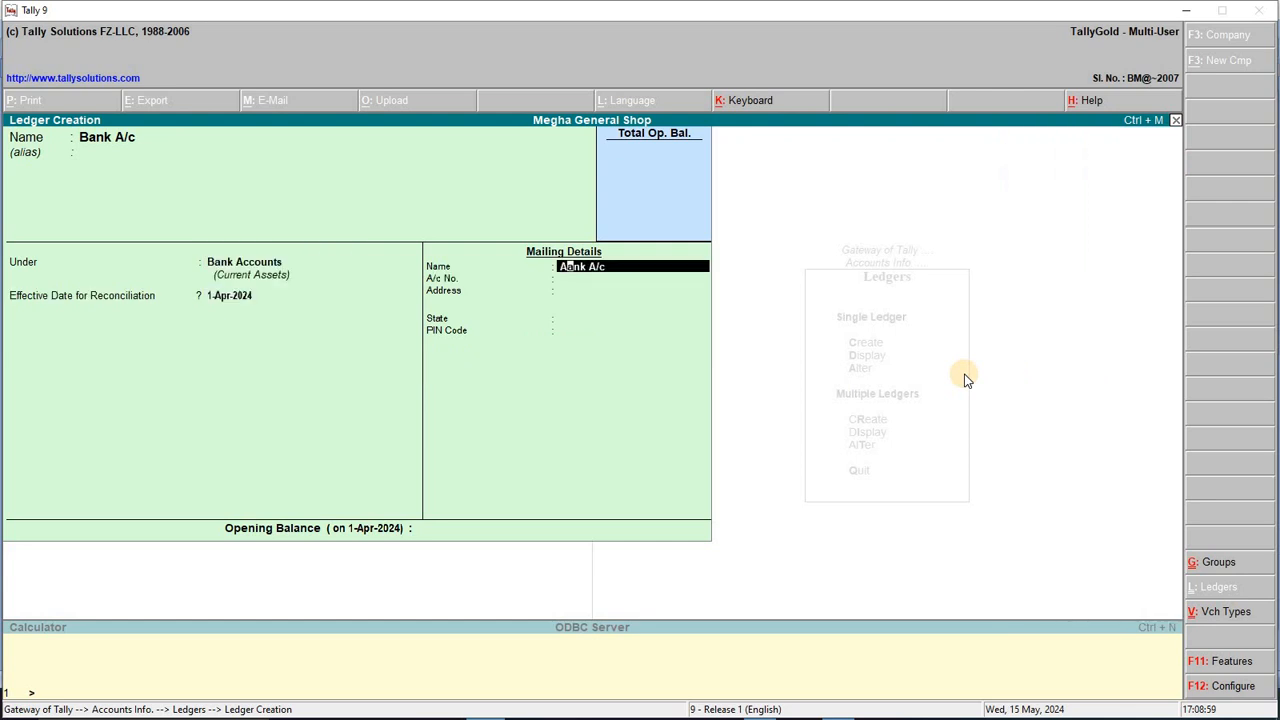
{"action": "type", "text": "Abc Banc"}
{"action": "type", "text": " Ltd"}
{"action": "key", "text": "Return"}
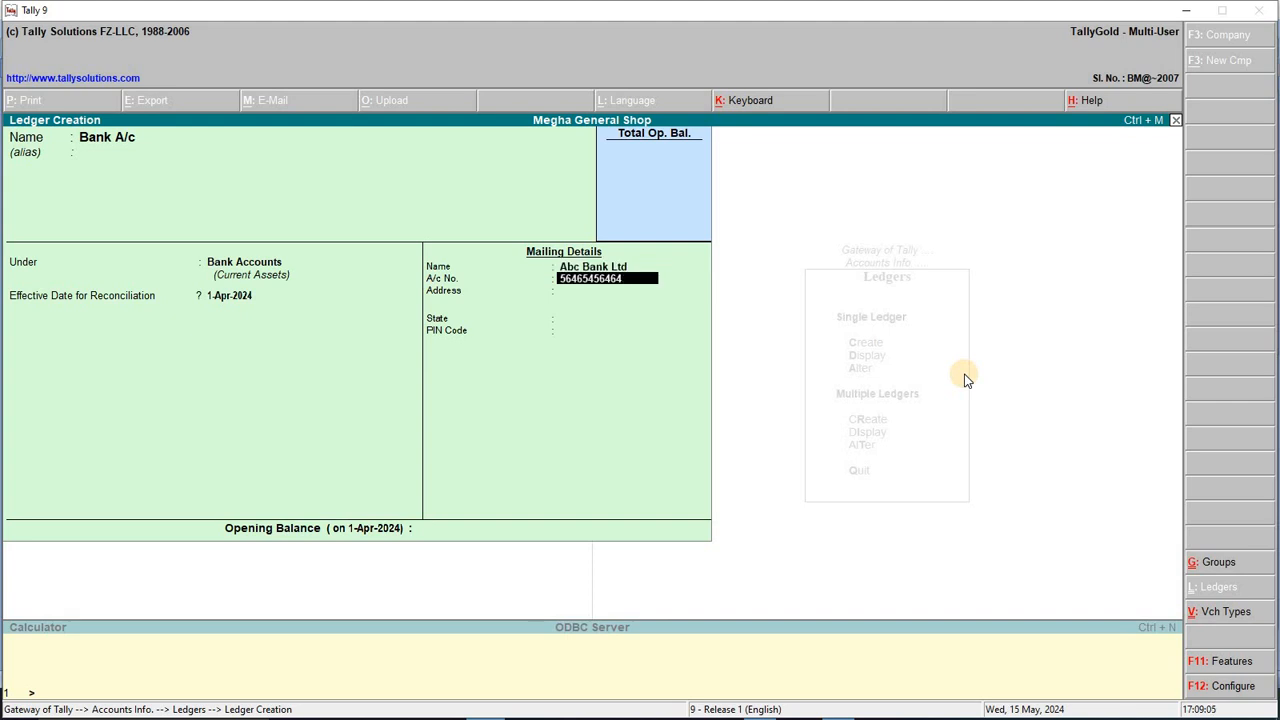
Step: Fill in the account number, IFSC ABC0056465, state Chhatisgarh and PIN 495006, then save
{"action": "key", "text": "Return"}
{"action": "type", "text": "IF"}
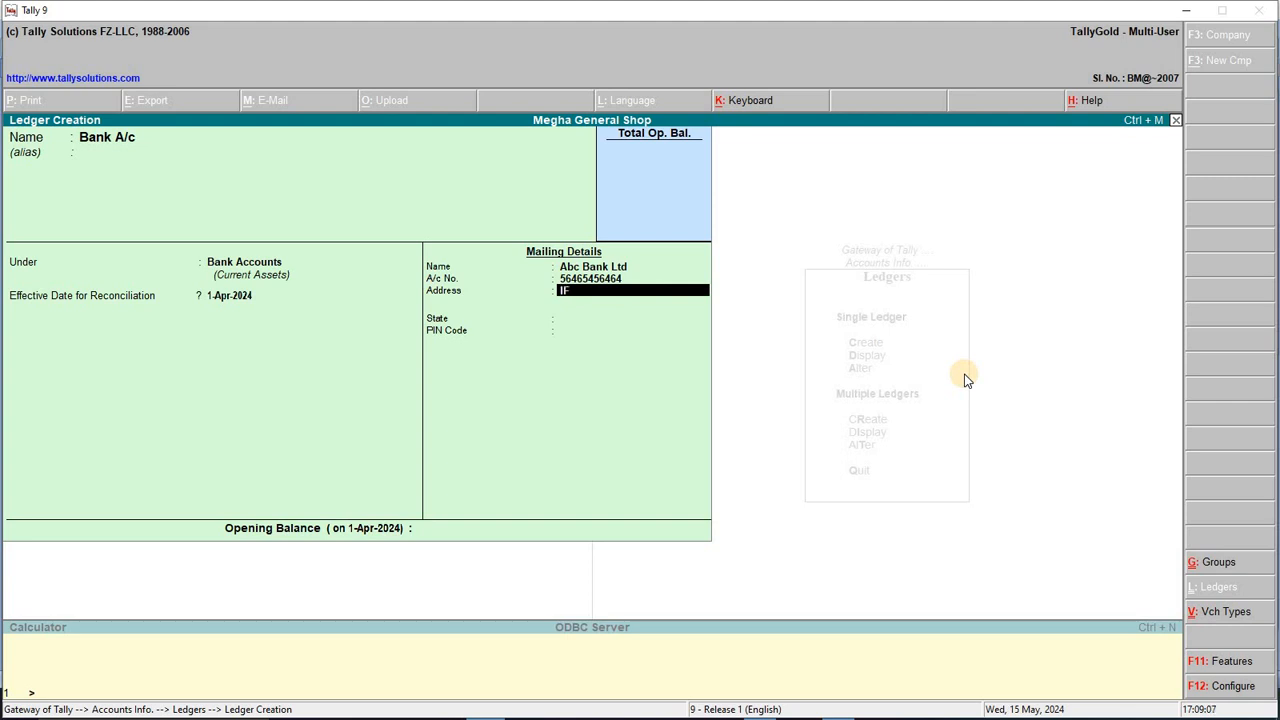
{"action": "type", "text": "SC : ABC"}
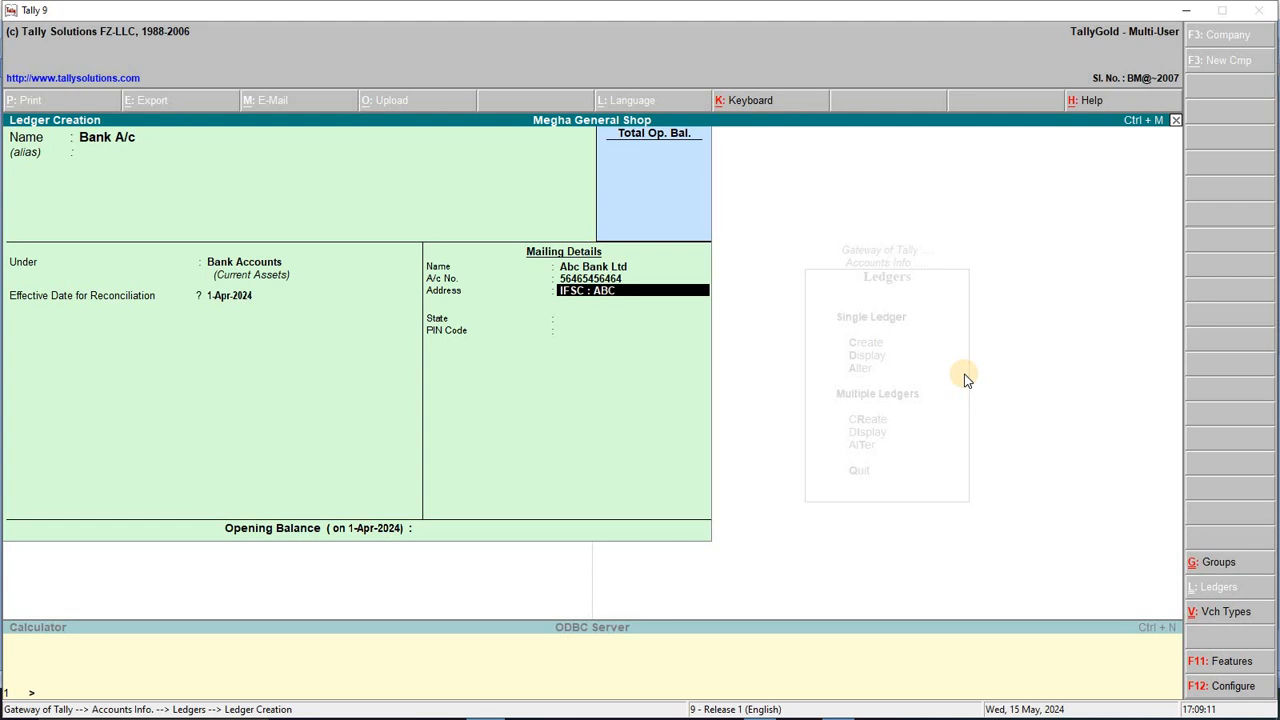
{"action": "type", "text": "0056465"}
{"action": "key", "text": "Return"}
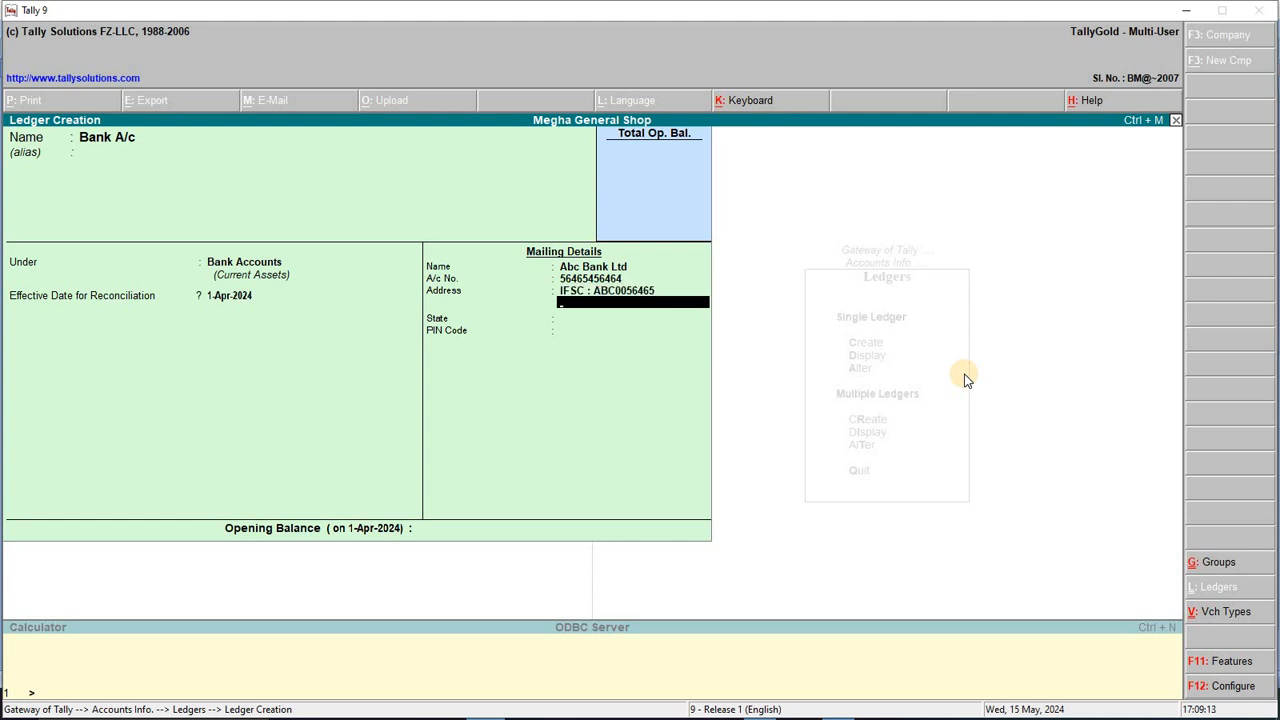
{"action": "key", "text": "Return"}
{"action": "type", "text": "Chh"}
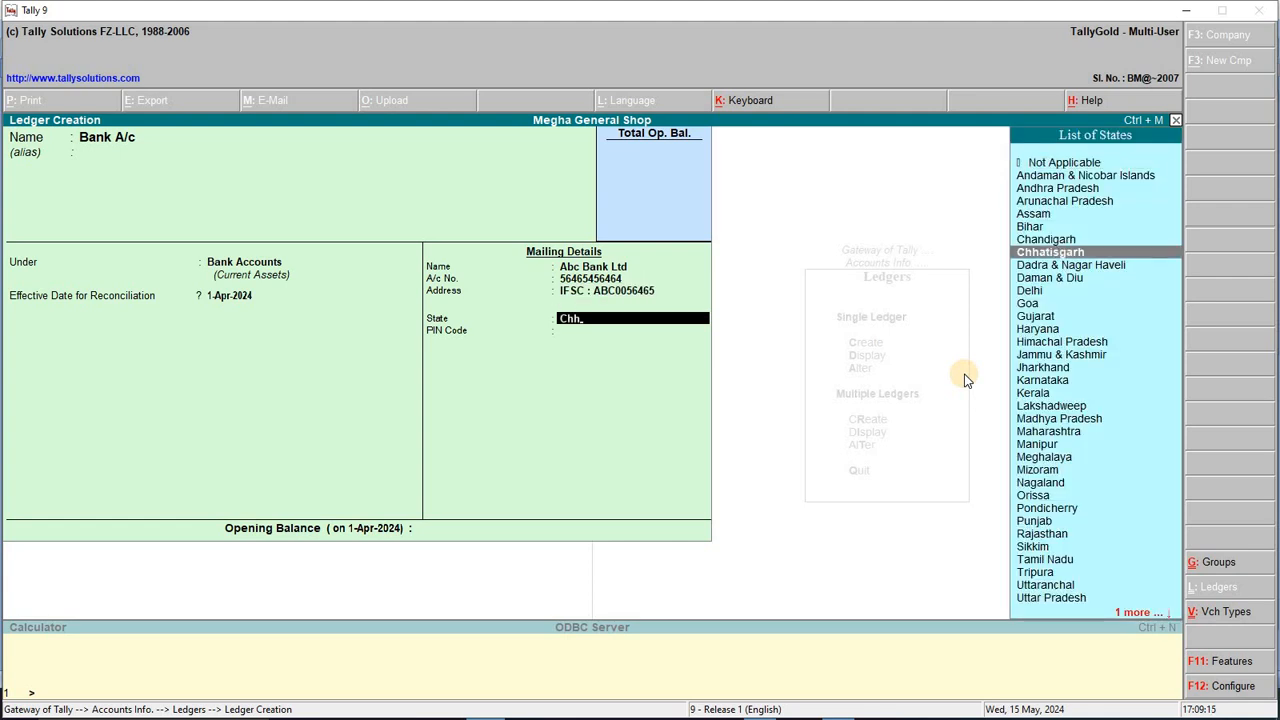
{"action": "key", "text": "Return"}
{"action": "type", "text": "495006"}
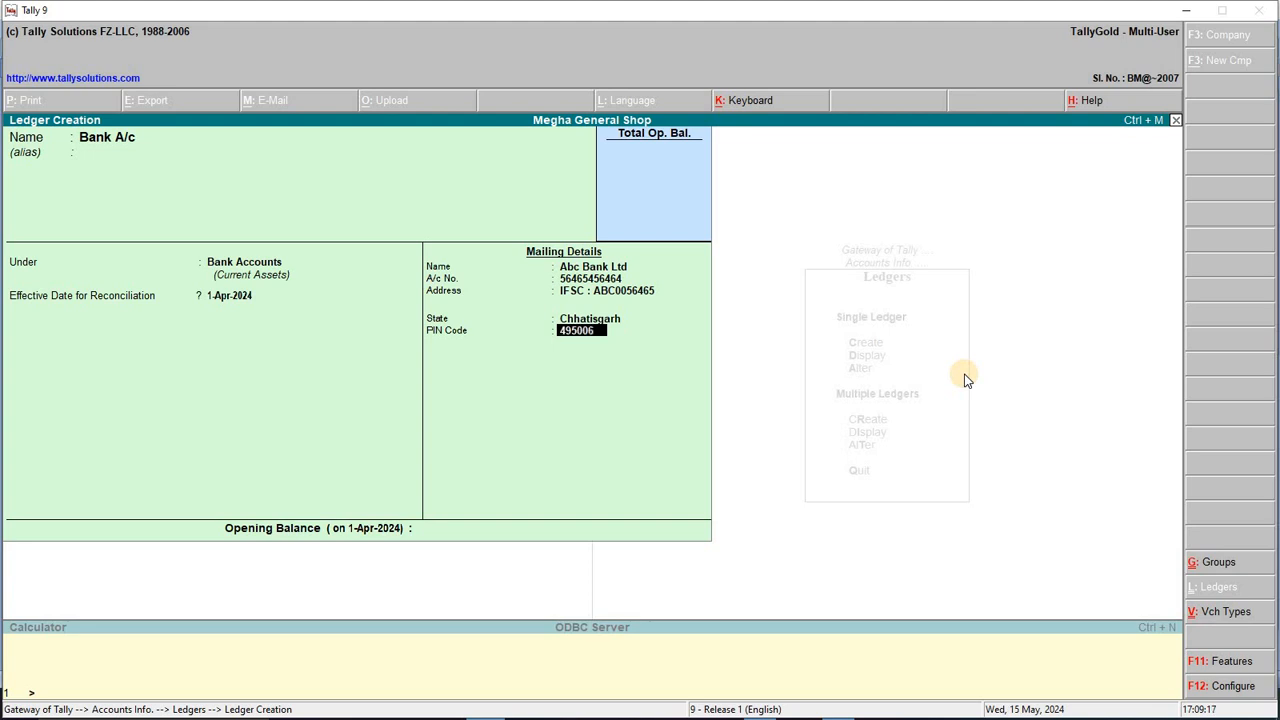
{"action": "key", "text": "Return"}
{"action": "key", "text": "Return"}
{"action": "key", "text": "Return"}
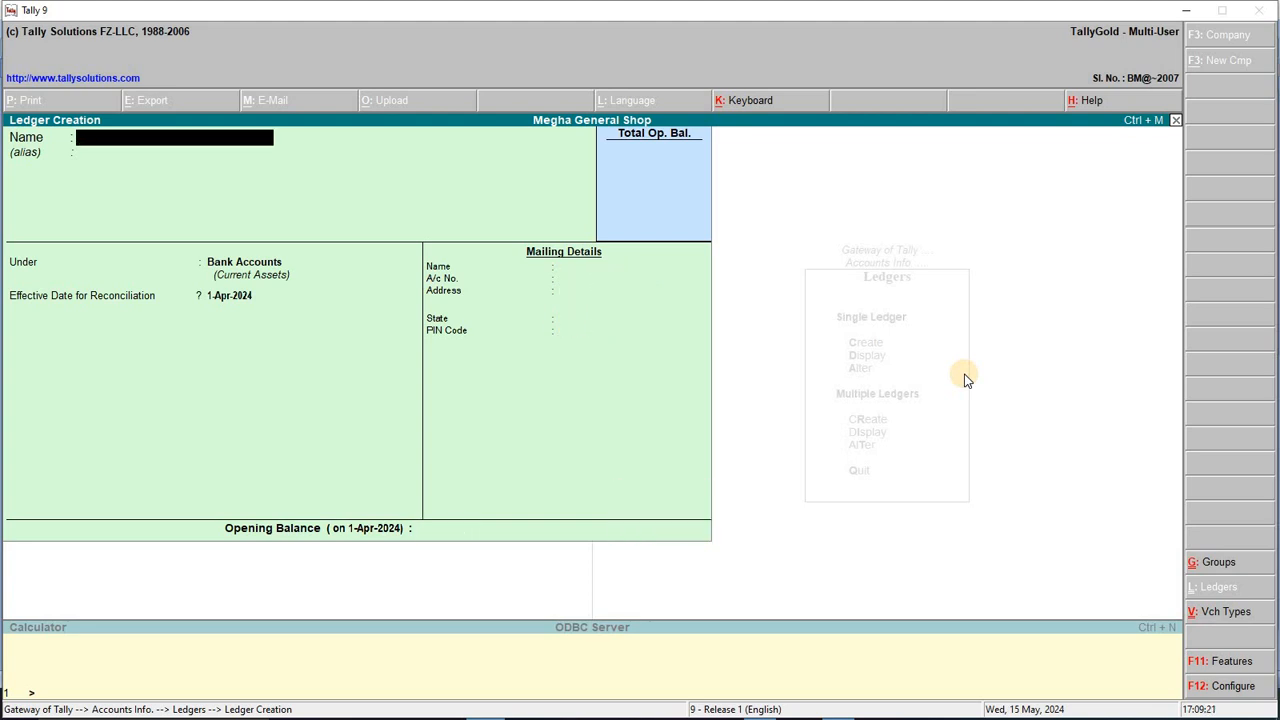
Step: Create the 'Bank Interest' ledger under Indirect Incomes and save it
{"action": "type", "text": "Ba"}
{"action": "type", "text": "nk"}
{"action": "type", "text": " in"}
{"action": "type", "text": "ete"}
{"action": "key", "text": "BackSpace"}
{"action": "key", "text": "BackSpace"}
{"action": "type", "text": "rest"}
{"action": "key", "text": "BackSpace"}
{"action": "key", "text": "BackSpace"}
{"action": "key", "text": "BackSpace"}
{"action": "key", "text": "BackSpace"}
{"action": "key", "text": "BackSpace"}
{"action": "key", "text": "BackSpace"}
{"action": "type", "text": "tres"}
{"action": "key", "text": "BackSpace"}
{"action": "key", "text": "BackSpace"}
{"action": "key", "text": "BackSpace"}
{"action": "type", "text": "erest"}
{"action": "key", "text": "Return"}
{"action": "type", "text": "In"}
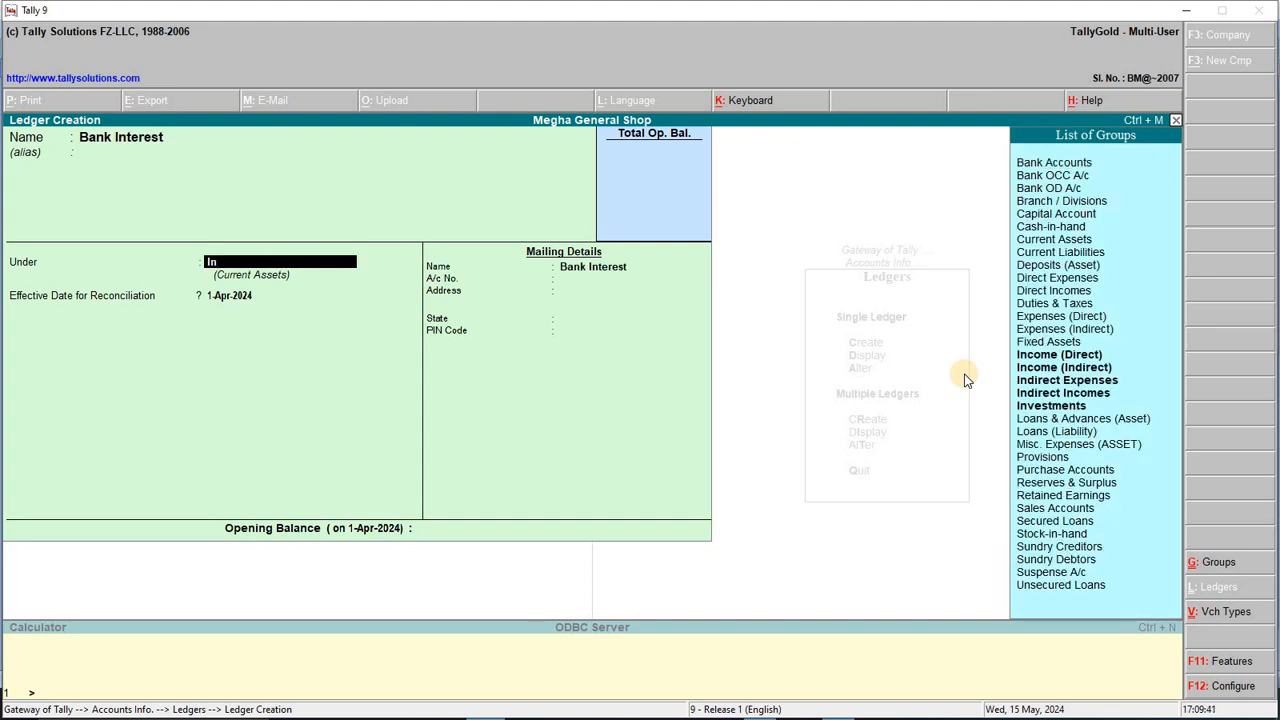
{"action": "key", "text": "Down"}
{"action": "key", "text": "Down"}
{"action": "key", "text": "Down"}
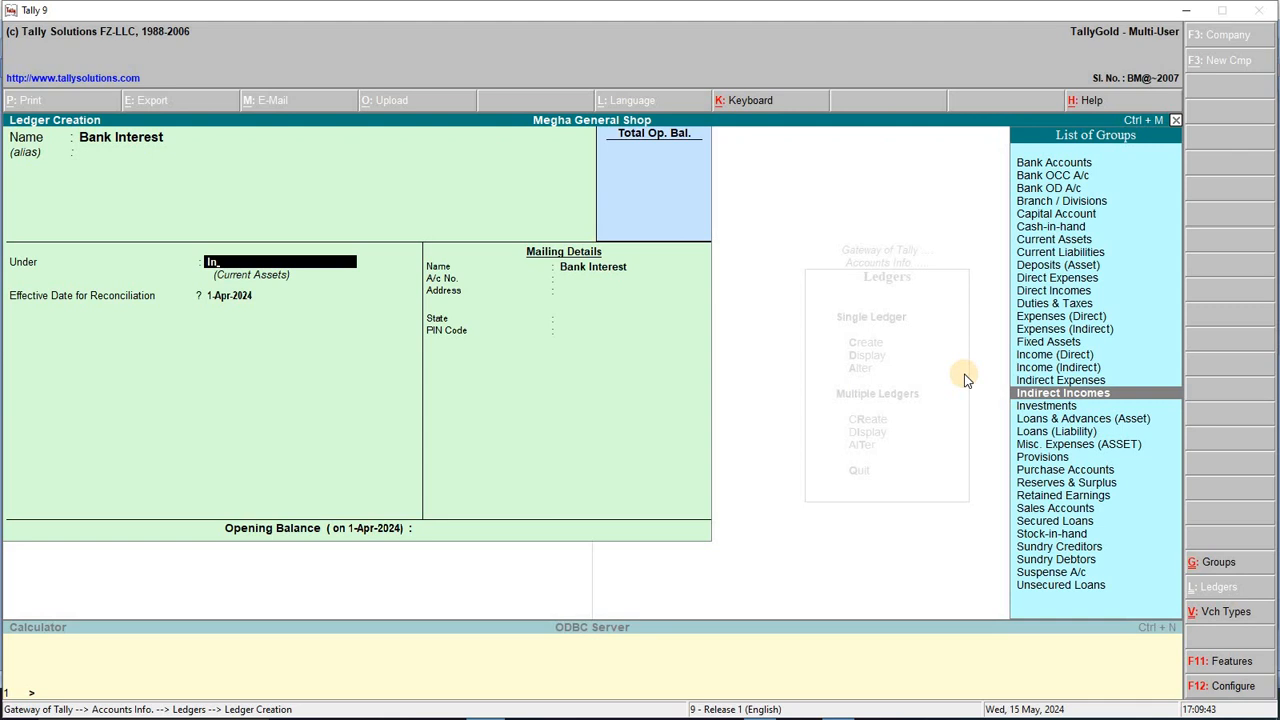
{"action": "key", "text": "Return"}
{"action": "key", "text": "Return"}
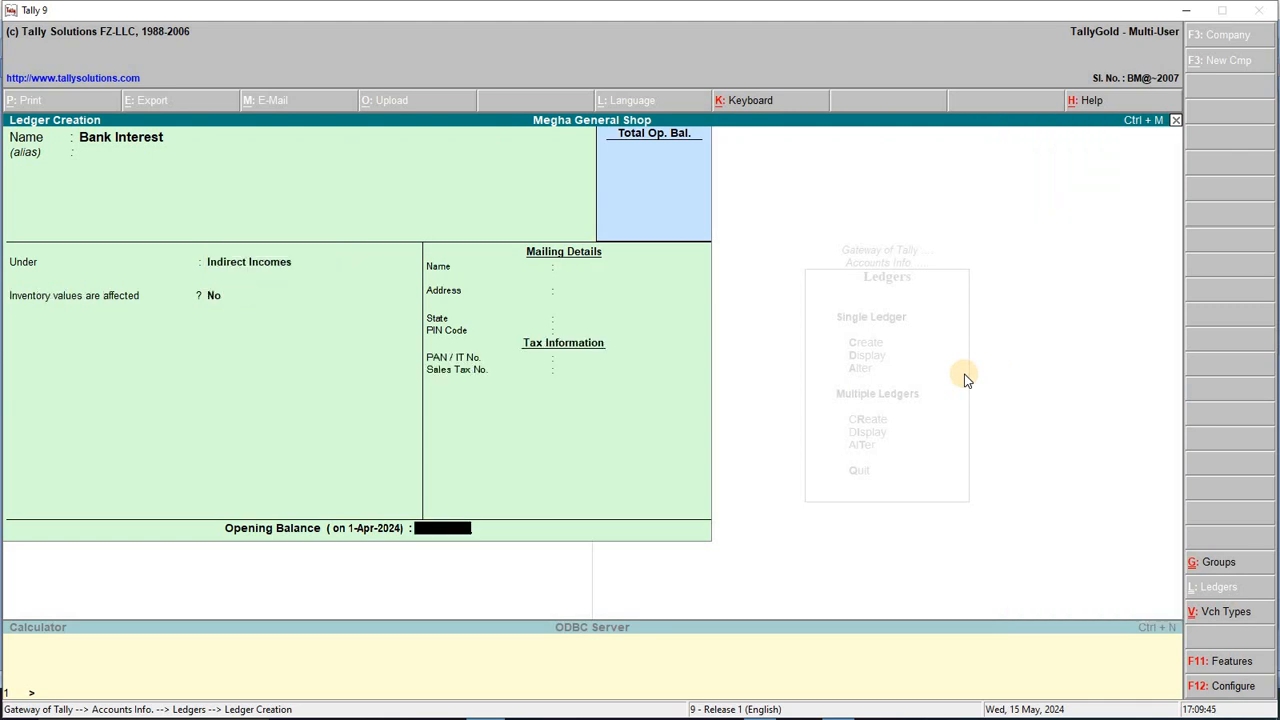
{"action": "key", "text": "Return"}
{"action": "key", "text": "Return"}
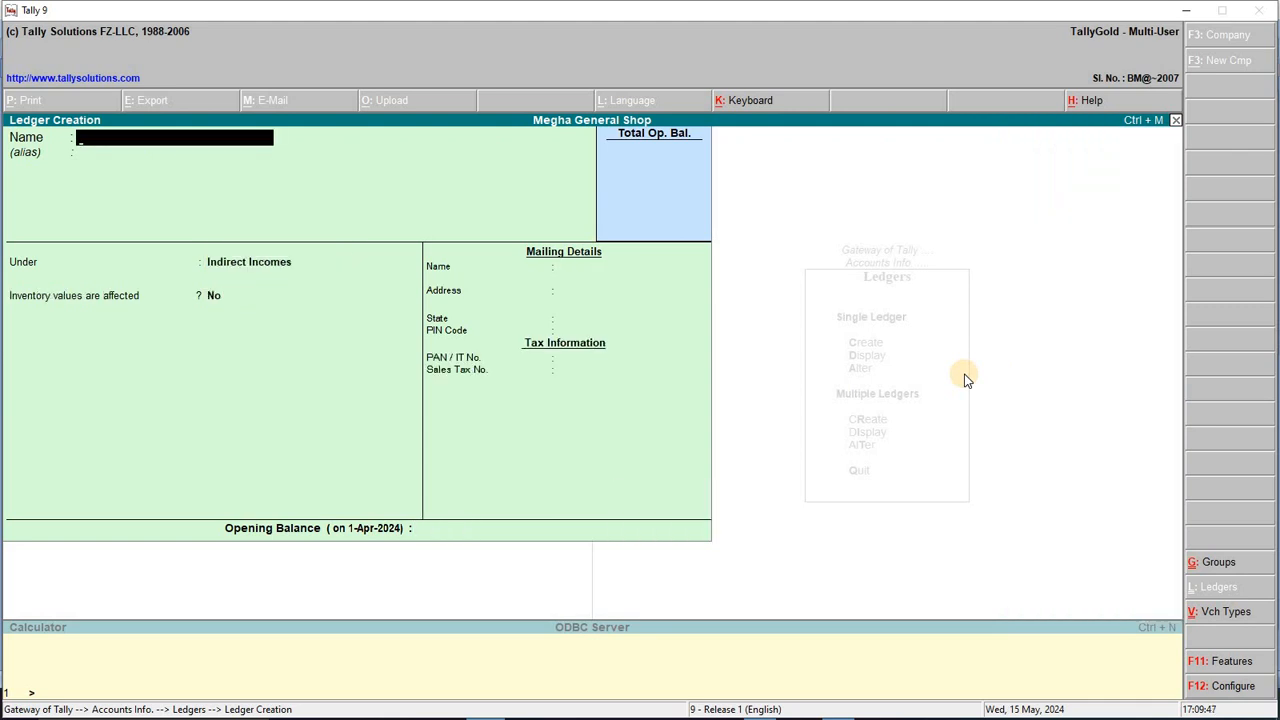
Step: Check the 09/04/2024 electricity bill line and create Elec.Bill Exp under Indirect Expenses
{"action": "key", "text": "alt+Tab"}
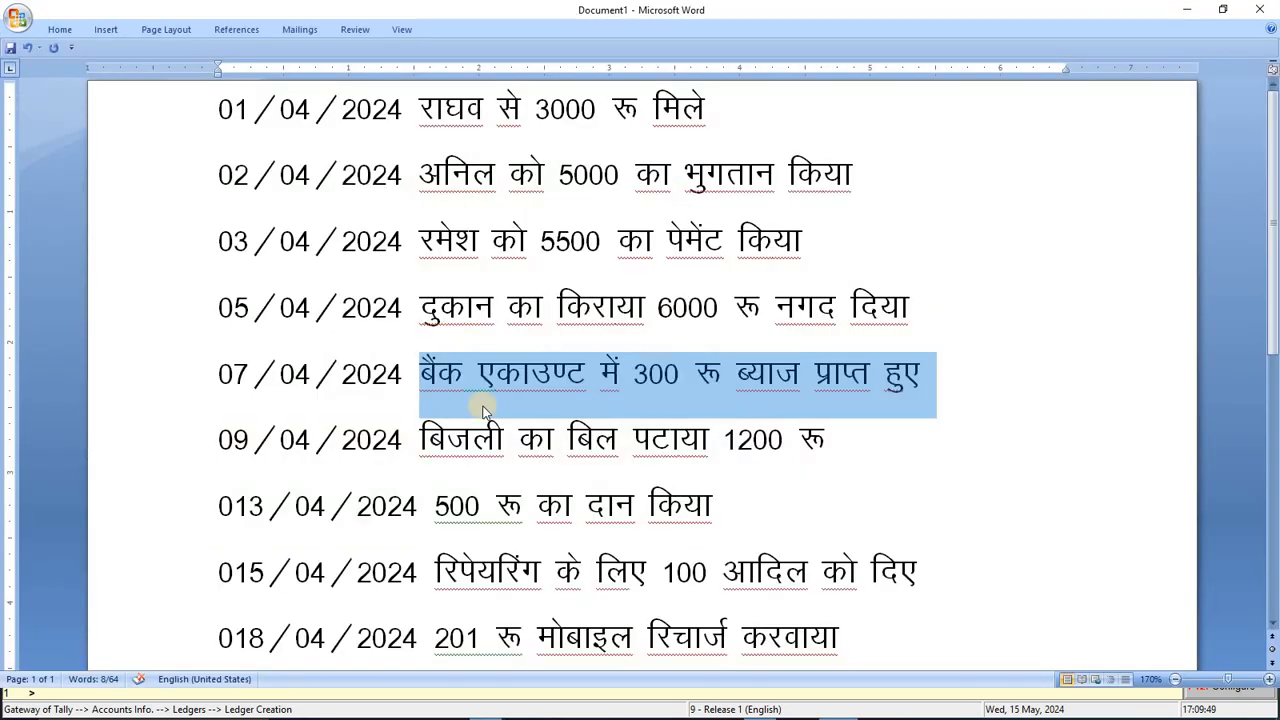
{"action": "left_click", "coordinate": [858, 438], "text": "shift"}
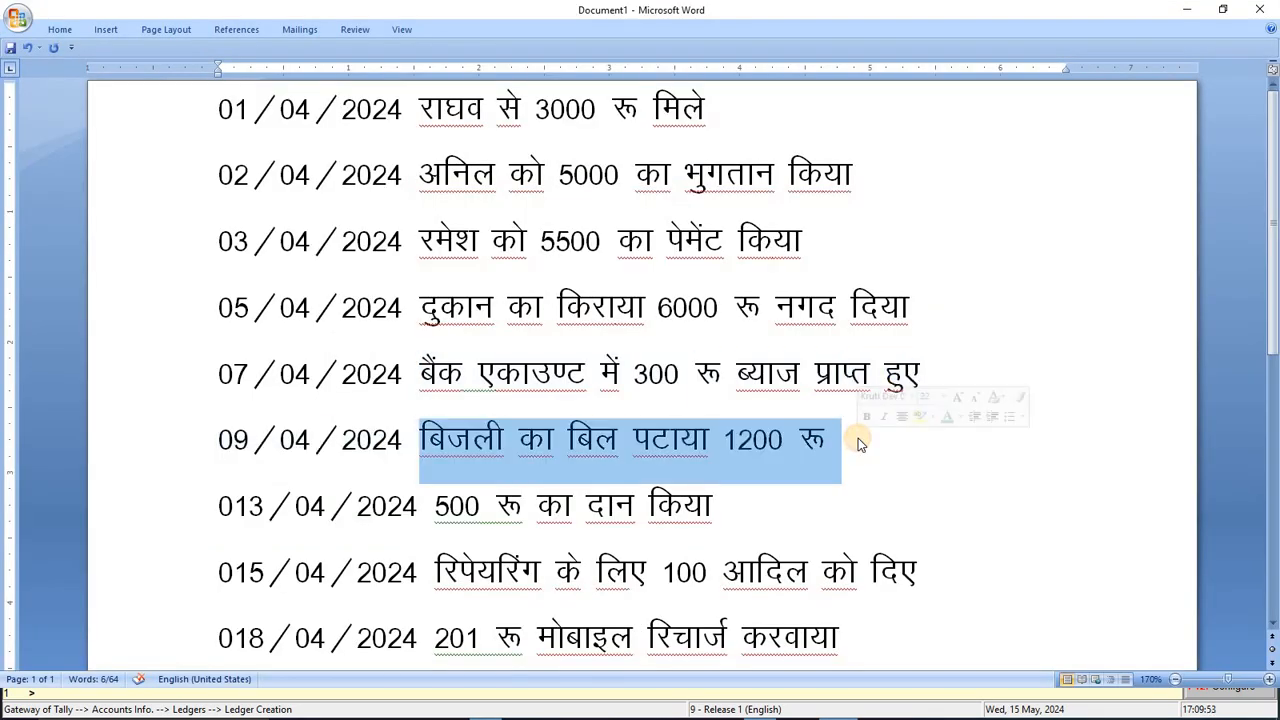
{"action": "key", "text": "alt+Tab"}
{"action": "type", "text": "Elec"}
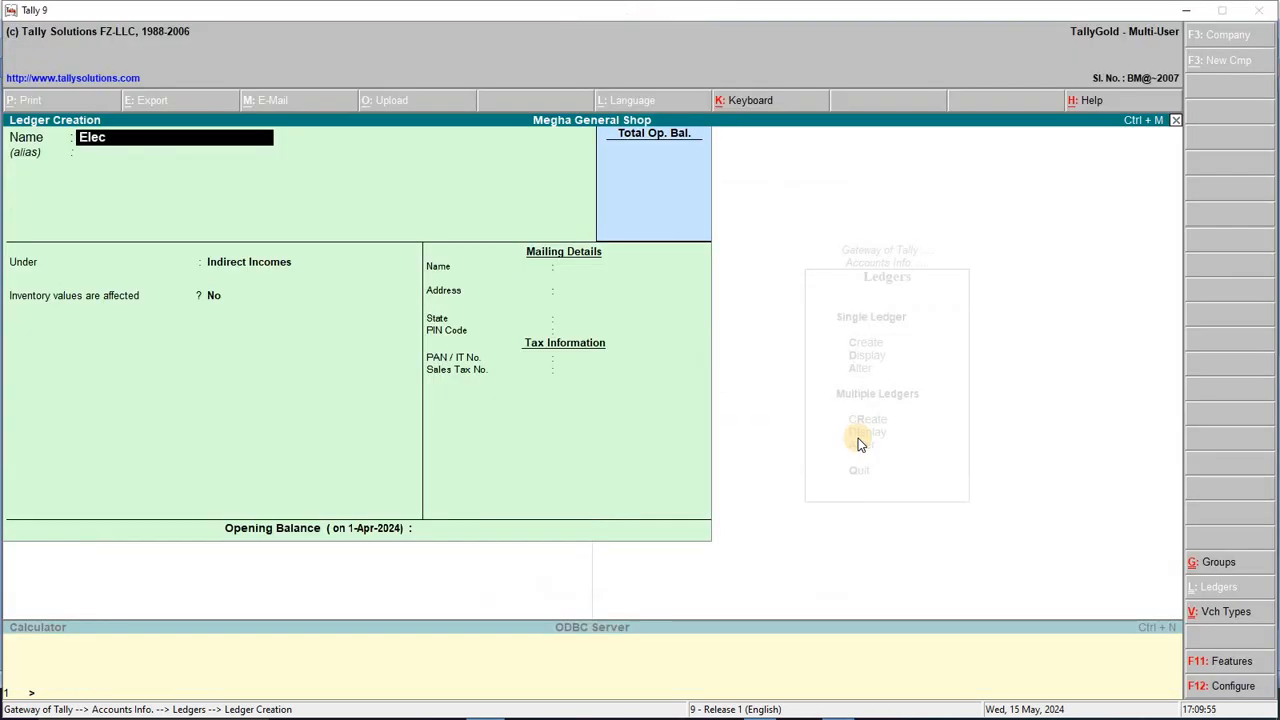
{"action": "key", "text": "BackSpace"}
{"action": "type", "text": ".Bill"}
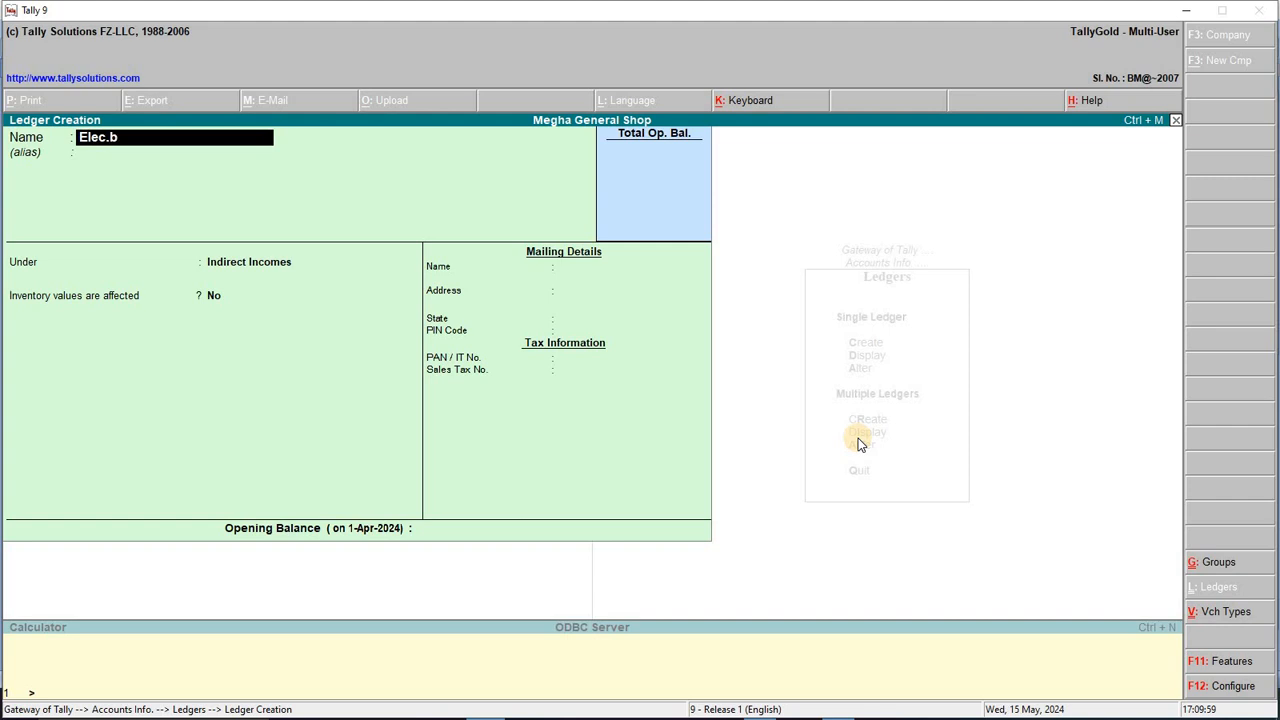
{"action": "type", "text": " Exp"}
{"action": "key", "text": "Return"}
{"action": "key", "text": "Return"}
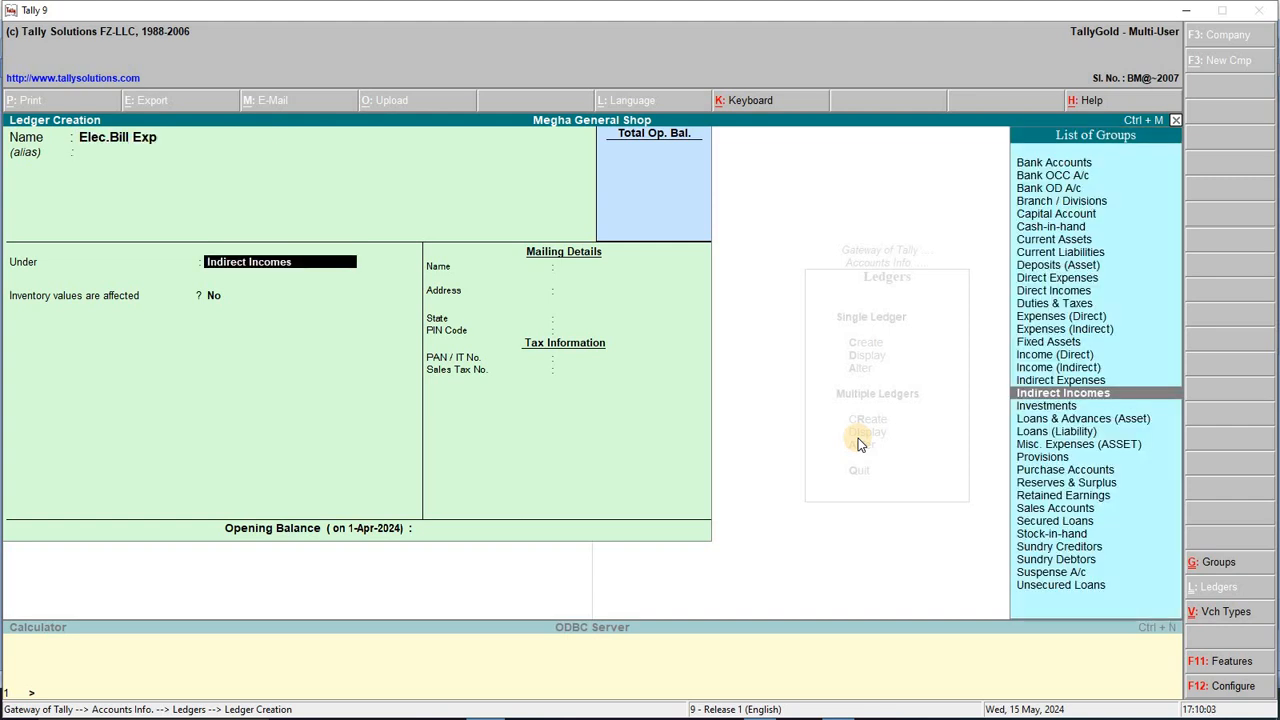
{"action": "key", "text": "Up"}
{"action": "key", "text": "Return"}
{"action": "key", "text": "Return"}
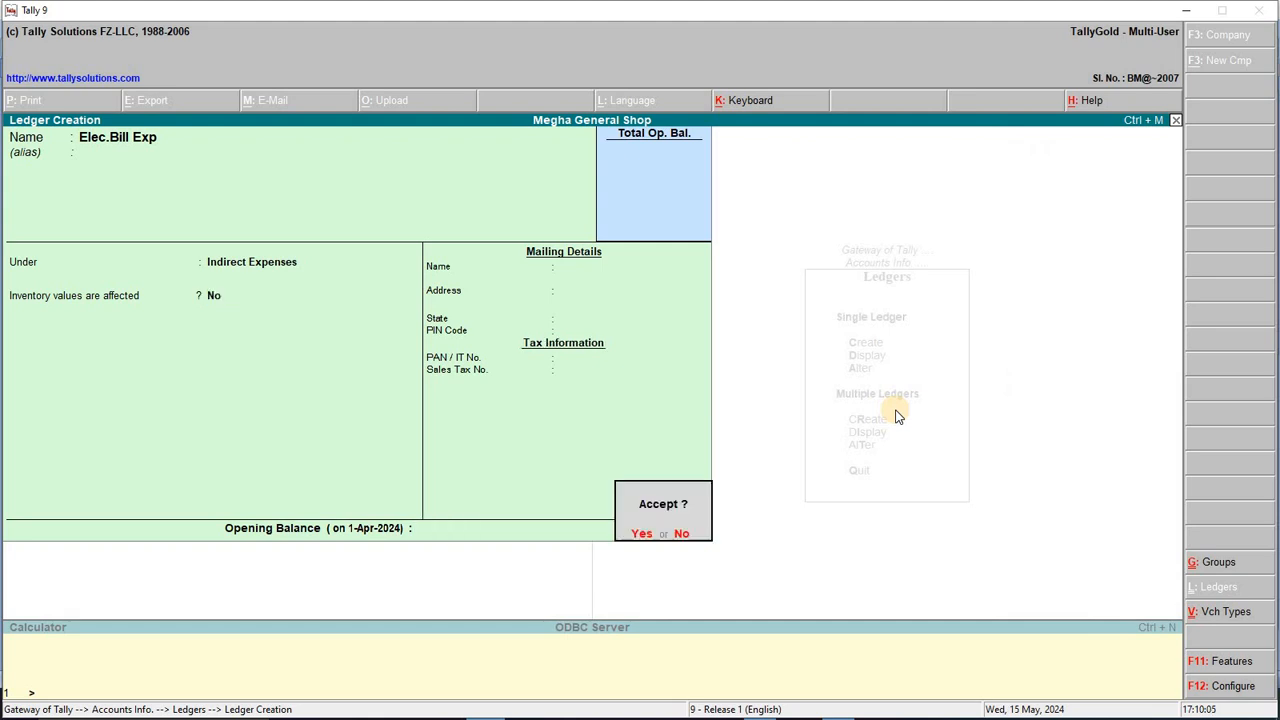
{"action": "key", "text": "Return"}
Step: Select the donation entry's description in the Word transaction list
{"action": "key", "text": "alt+Tab"}
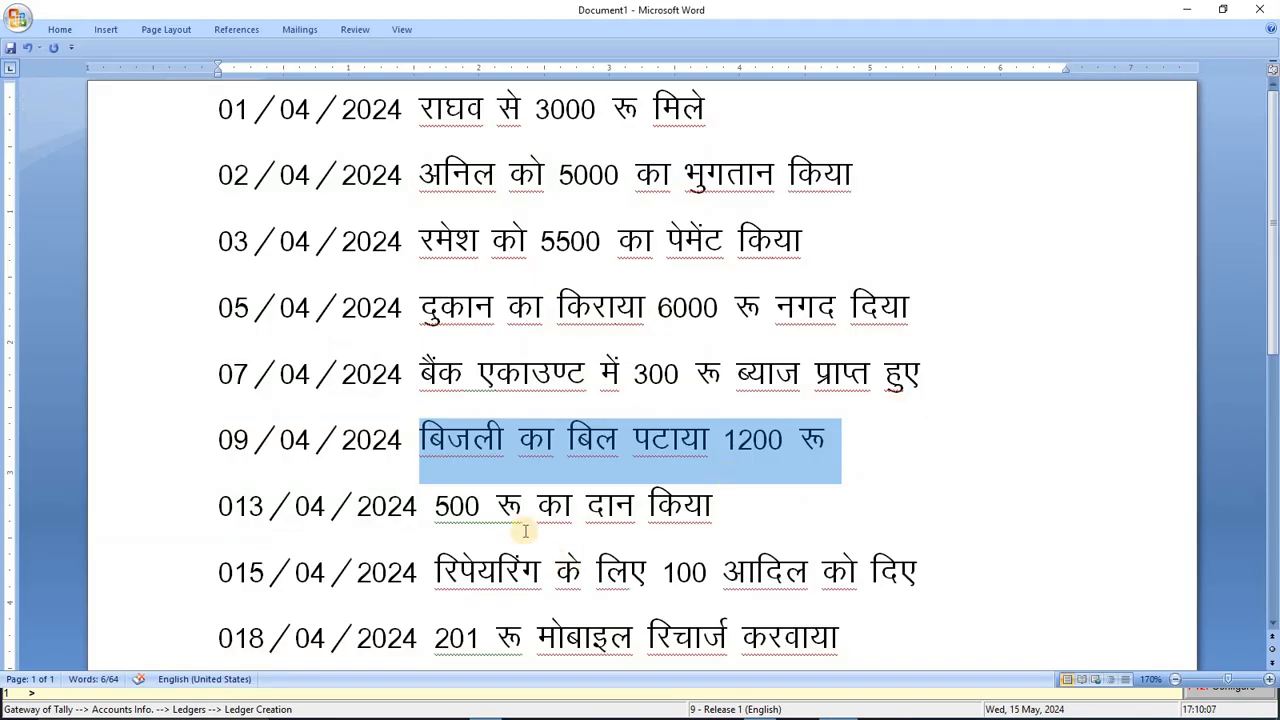
{"action": "left_click", "coordinate": [436, 505]}
{"action": "key", "text": "shift+End"}
{"action": "key", "text": "alt+Tab"}
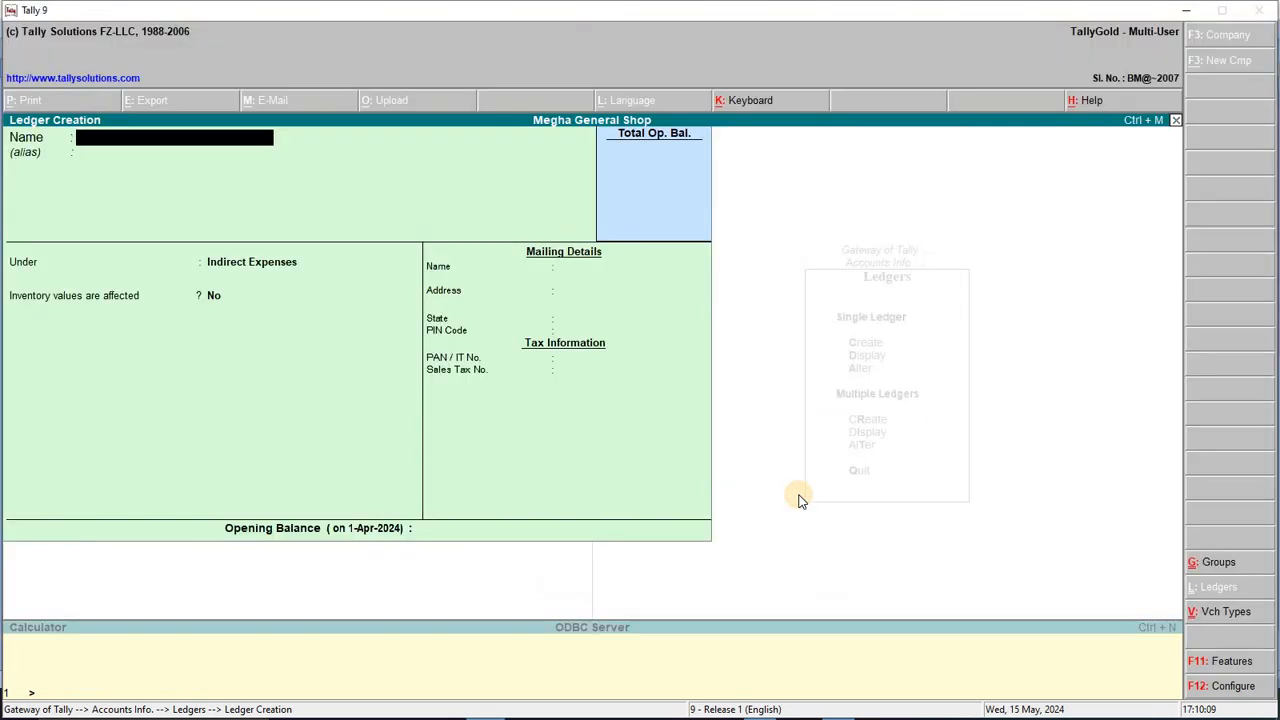
Step: Save Charity A/c under Indirect Expenses and look up the repairing entry in Word
{"action": "type", "text": "Charity A/c"}
{"action": "key", "text": "Return"}
{"action": "key", "text": "Return"}
{"action": "key", "text": "Return"}
{"action": "key", "text": "Return"}
{"action": "key", "text": "Return"}
{"action": "key", "text": "alt+Tab"}
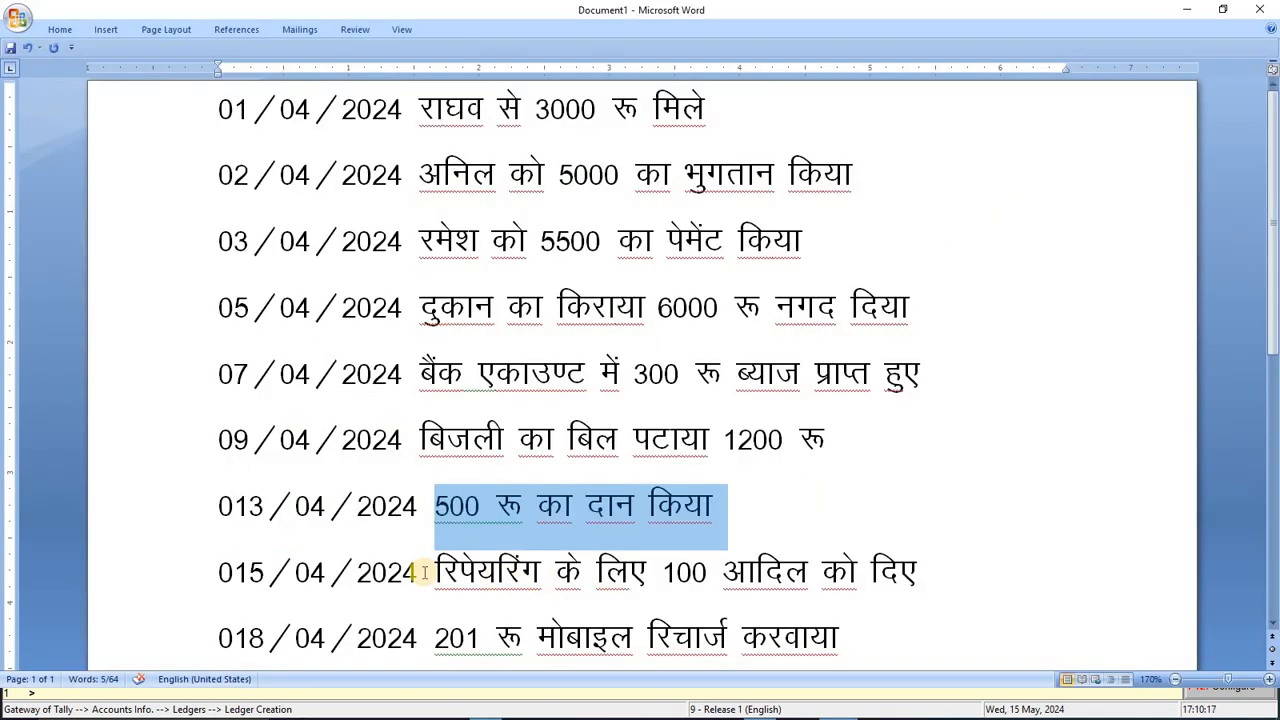
{"action": "left_click_drag", "start_coordinate": [494, 571], "coordinate": [980, 590]}
{"action": "key", "text": "alt+Tab"}
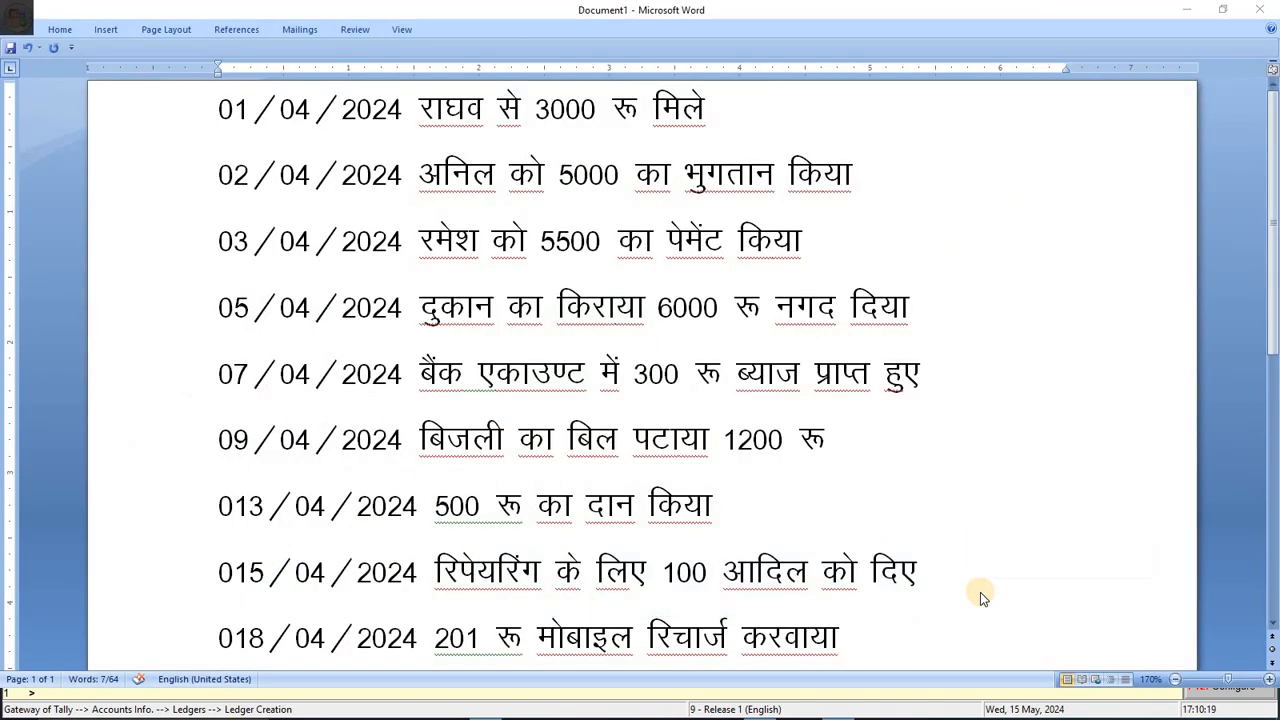
Step: Create the Repairing A/c ledger, then check the mobile recharge entry in Word
{"action": "type", "text": "R"}
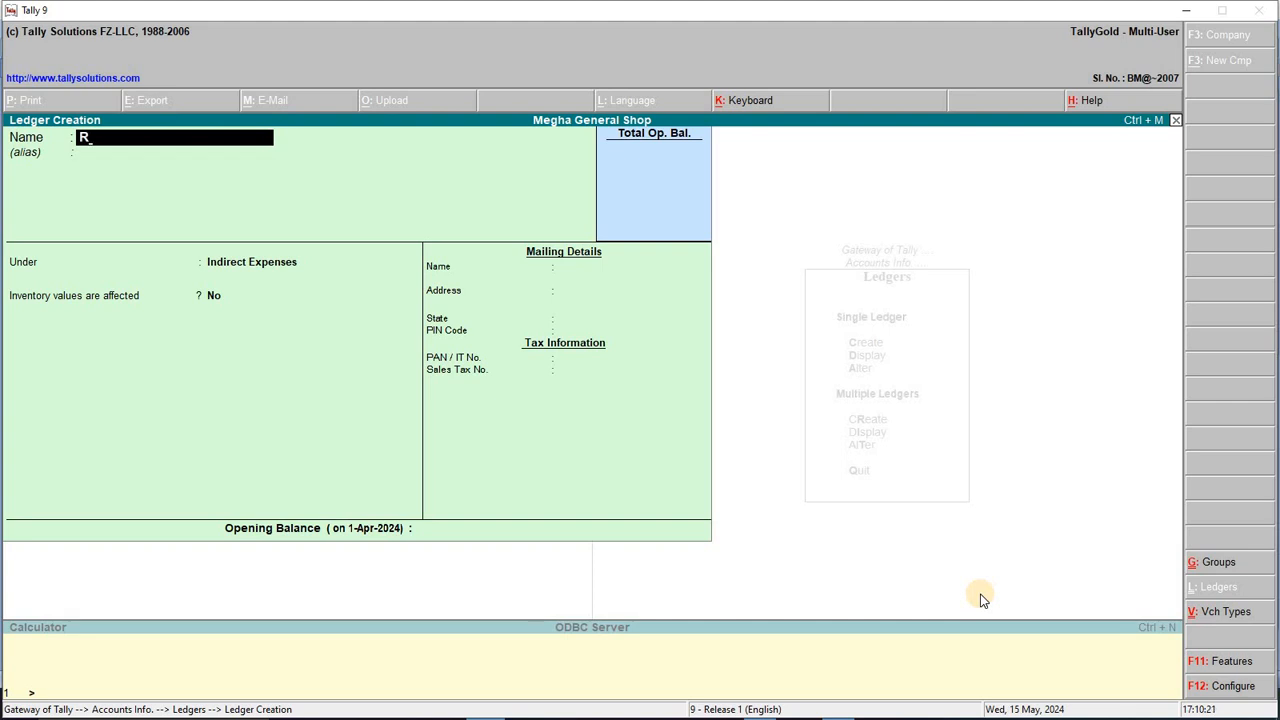
{"action": "type", "text": "epairing A/c"}
{"action": "key", "text": "Return"}
{"action": "key", "text": "Return"}
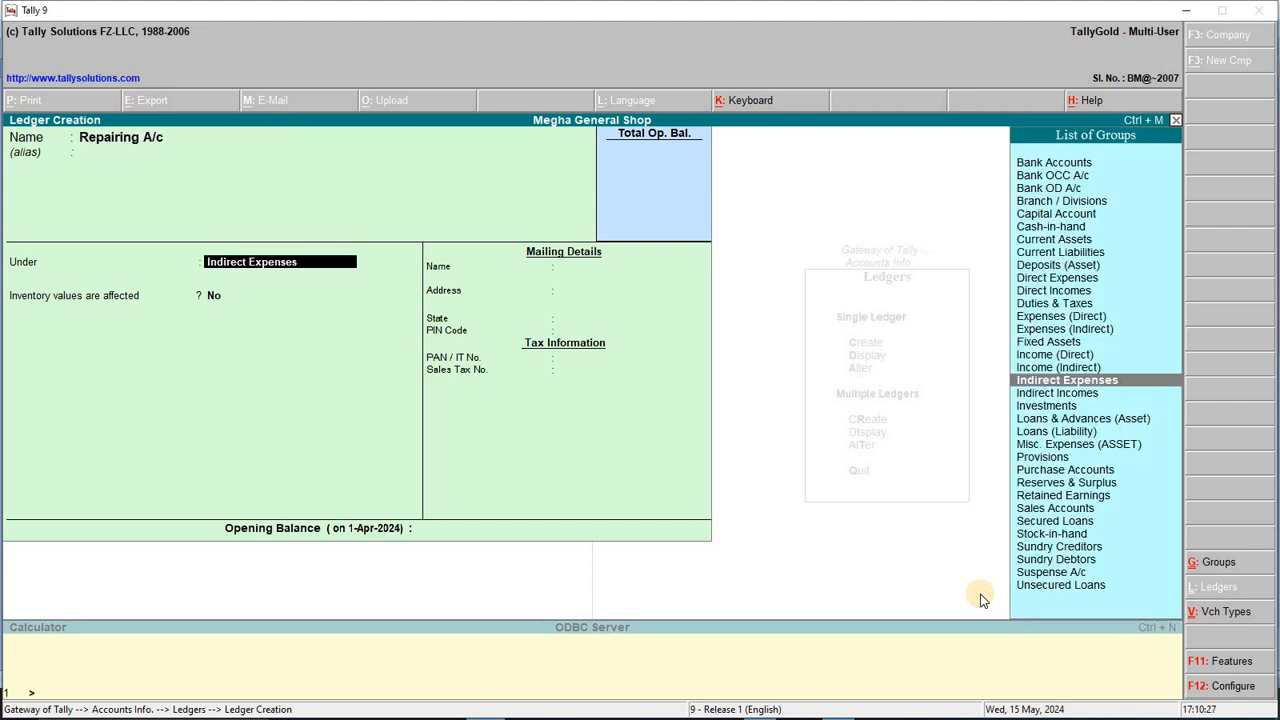
{"action": "key", "text": "Return"}
{"action": "key", "text": "Return"}
{"action": "key", "text": "Return"}
{"action": "key", "text": "Return"}
{"action": "key", "text": "Return"}
{"action": "key", "text": "Return"}
{"action": "key", "text": "Return"}
{"action": "key", "text": "Return"}
{"action": "key", "text": "Return"}
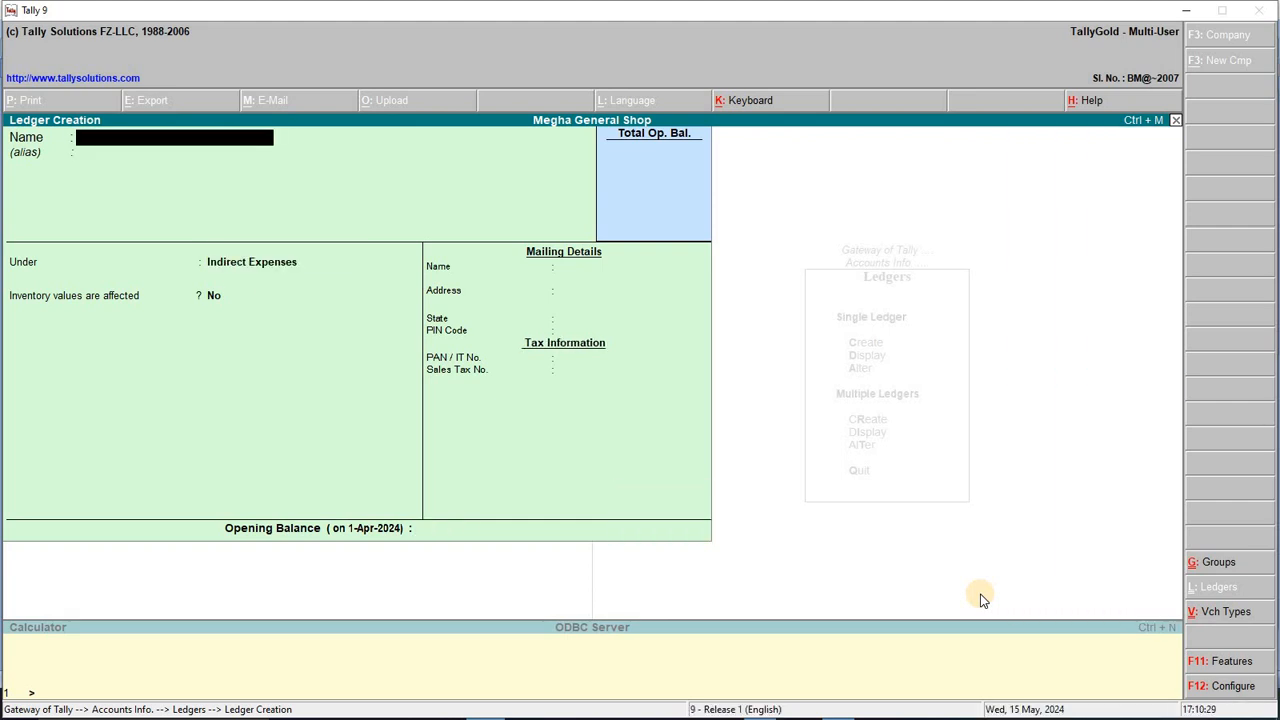
{"action": "key", "text": "alt+Tab"}
{"action": "scroll", "coordinate": [545, 543], "scroll_direction": "down", "scroll_amount": 1}
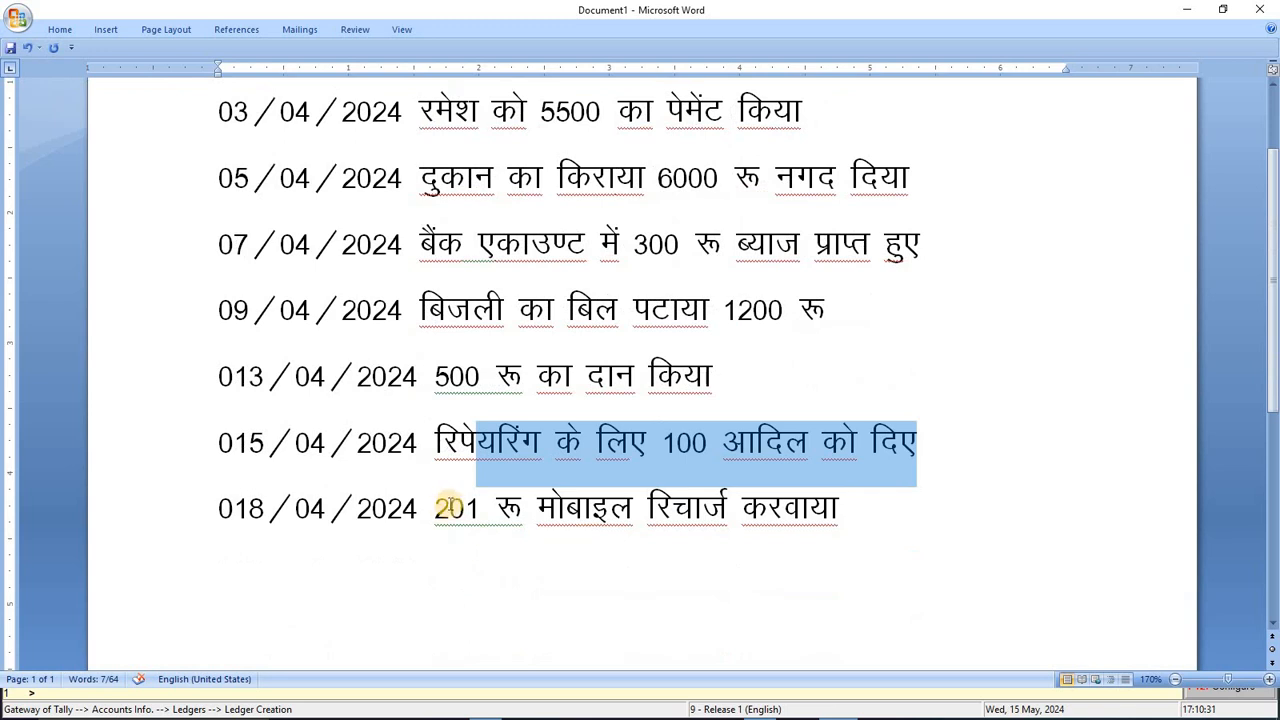
{"action": "left_click_drag", "start_coordinate": [436, 506], "coordinate": [852, 508]}
{"action": "left_click", "coordinate": [858, 512]}
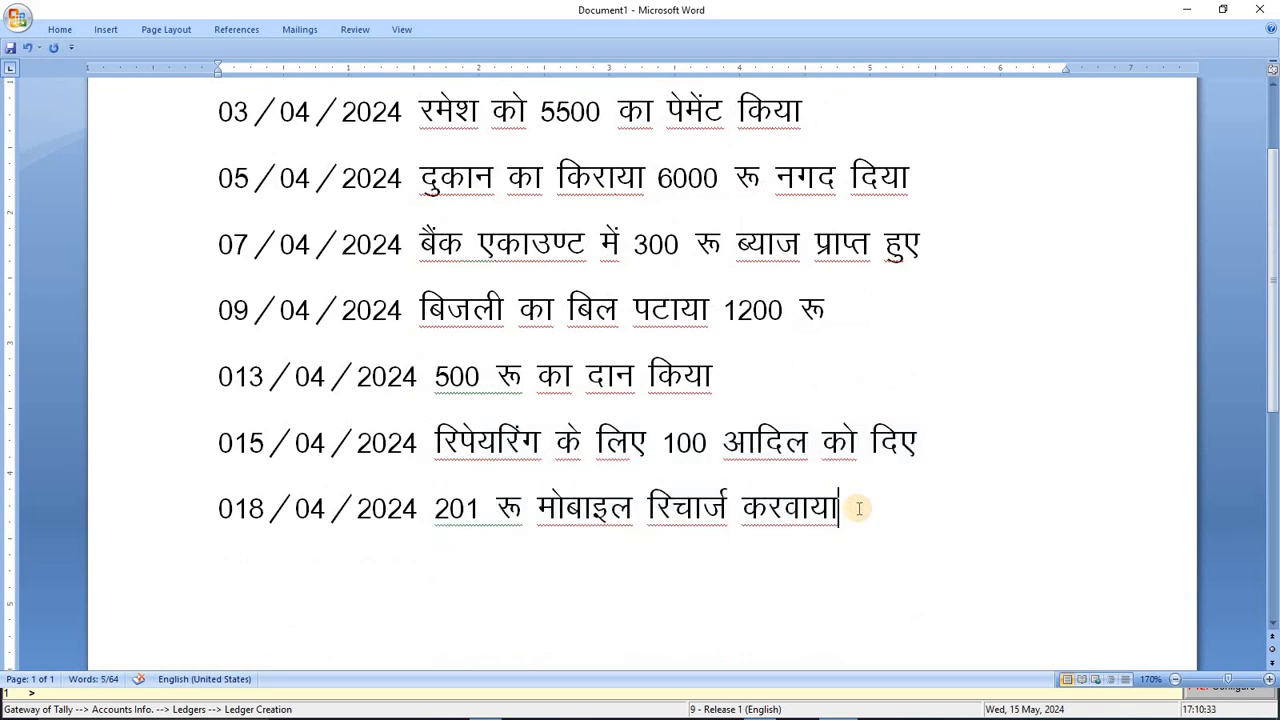
{"action": "key", "text": "alt+Tab"}
Step: Create the Mobile Recharge ledger under Indirect Expenses and leave ledger creation
{"action": "type", "text": "Mobi"}
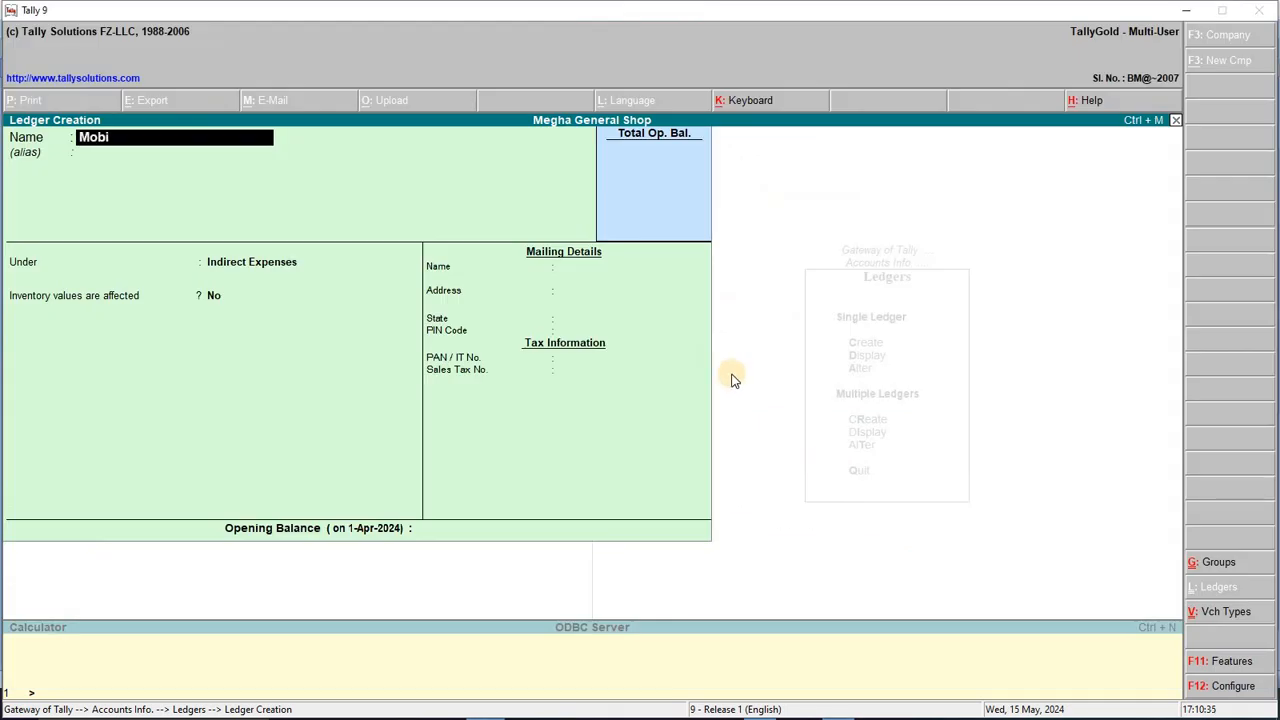
{"action": "type", "text": "le Recharge"}
{"action": "key", "text": "Return"}
{"action": "key", "text": "Return"}
{"action": "key", "text": "Return"}
{"action": "key", "text": "Return"}
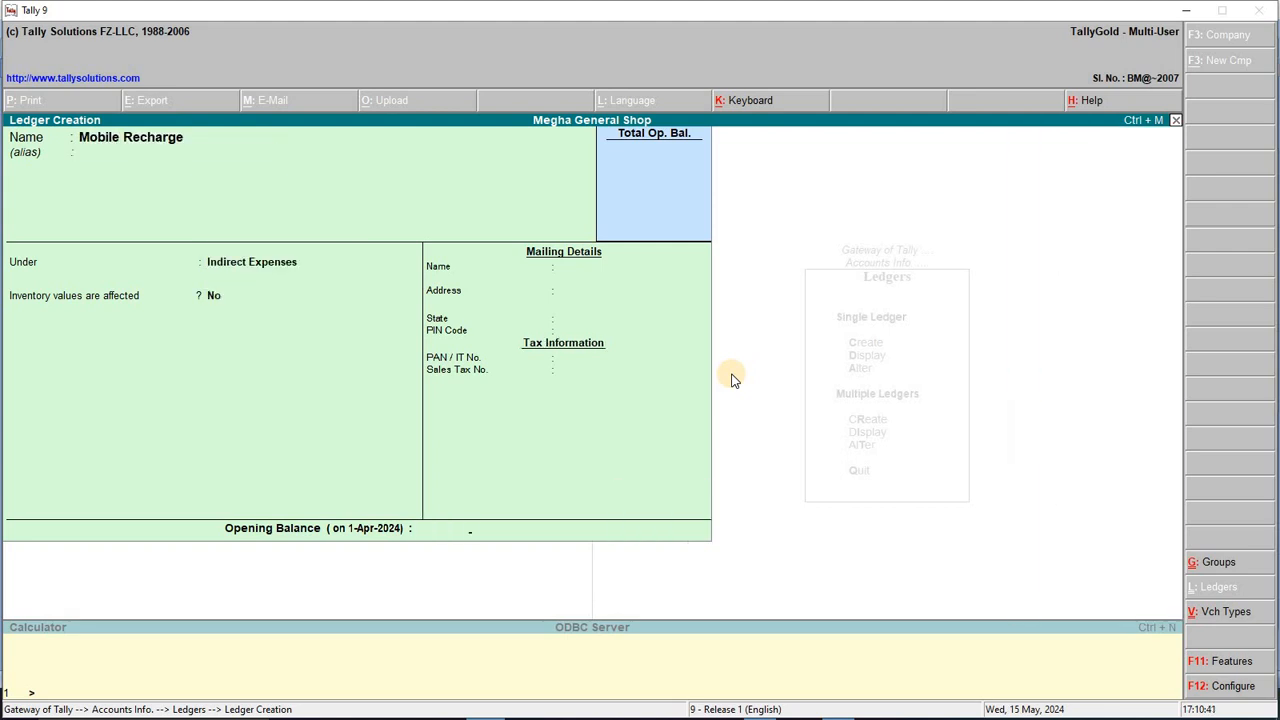
{"action": "key", "text": "Return"}
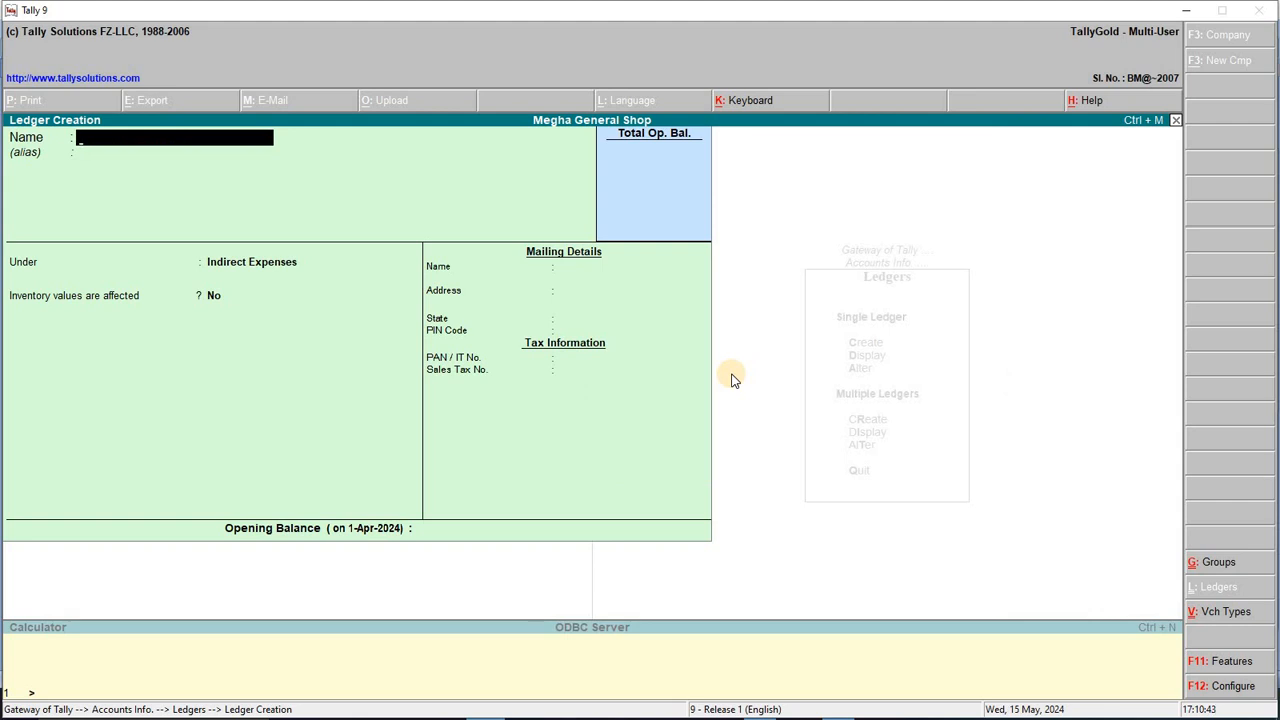
{"action": "key", "text": "Escape"}
{"action": "key", "text": "Escape"}
{"action": "key", "text": "Escape"}
{"action": "key", "text": "Escape"}
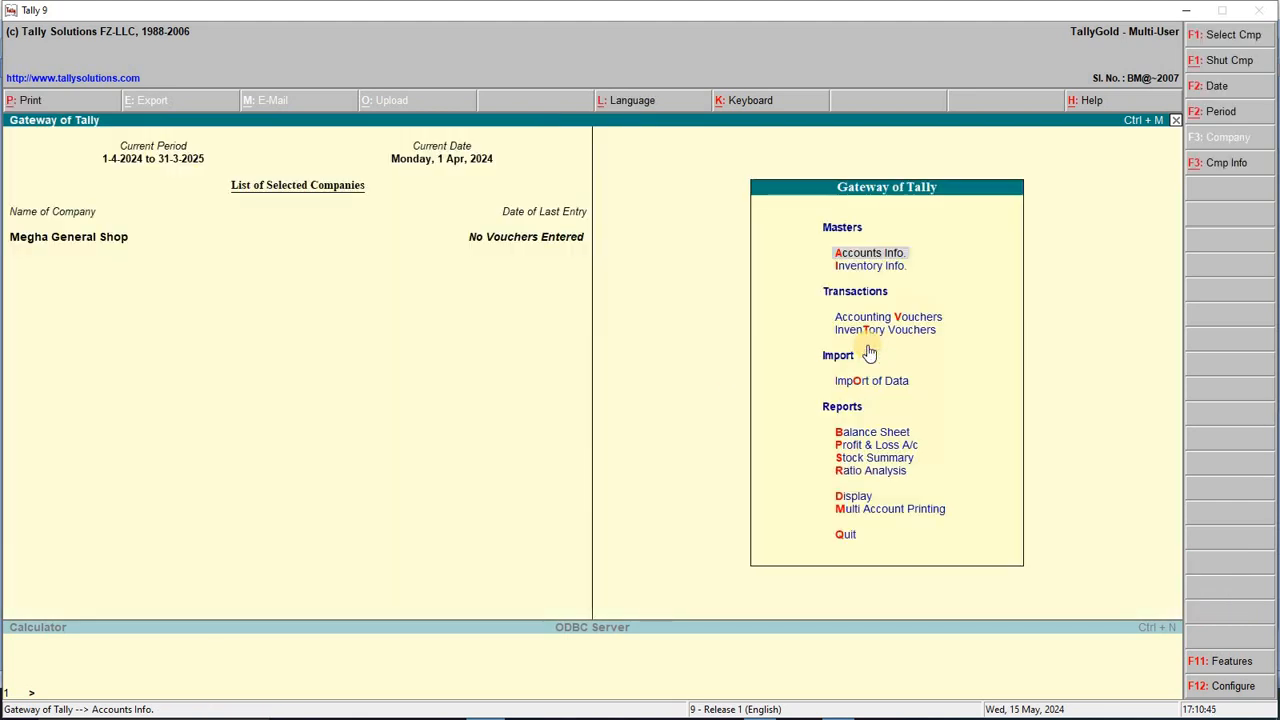
Step: Stay in Gateway of Tally, open the 1-Apr-2024 Payment voucher, and view the Word list
{"action": "key", "text": "n"}
{"action": "key", "text": "v"}
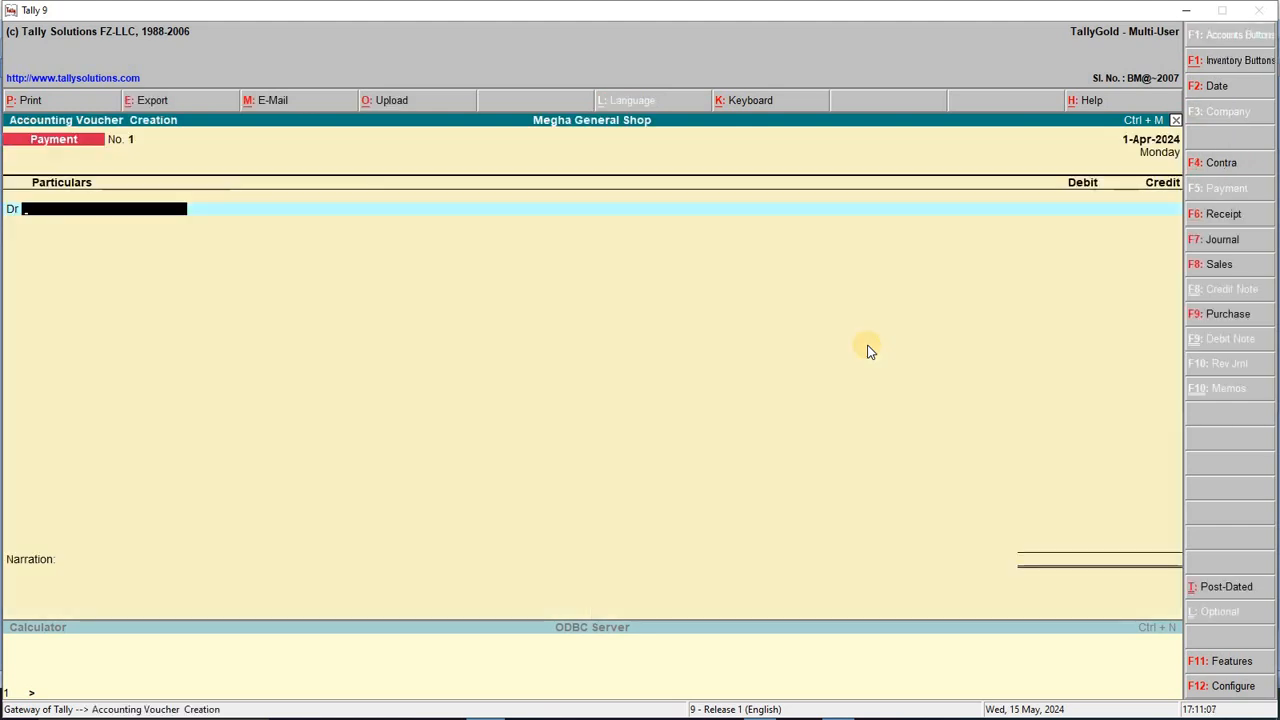
{"action": "key", "text": "alt+Tab"}
{"action": "scroll", "coordinate": [785, 306], "scroll_direction": "up", "scroll_amount": 3}
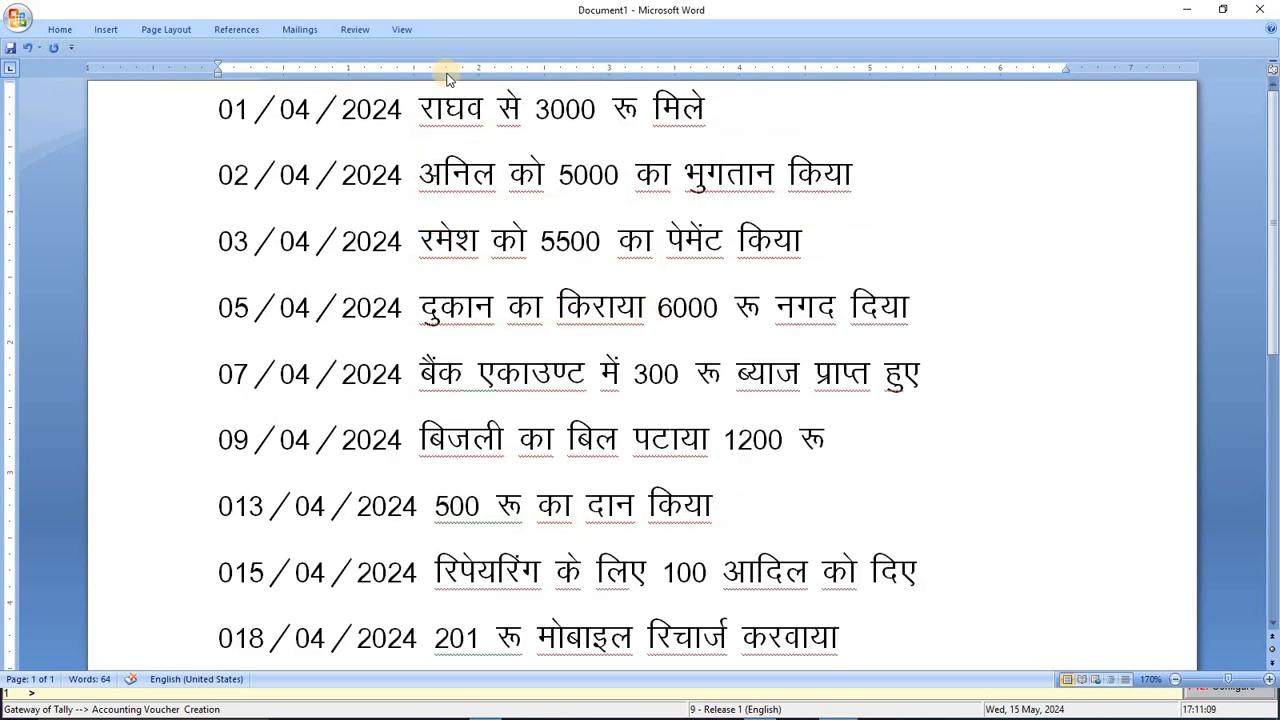
Step: Append the note 'F6' to the end of the first April entry in the Word list
{"action": "left_click", "coordinate": [750, 105]}
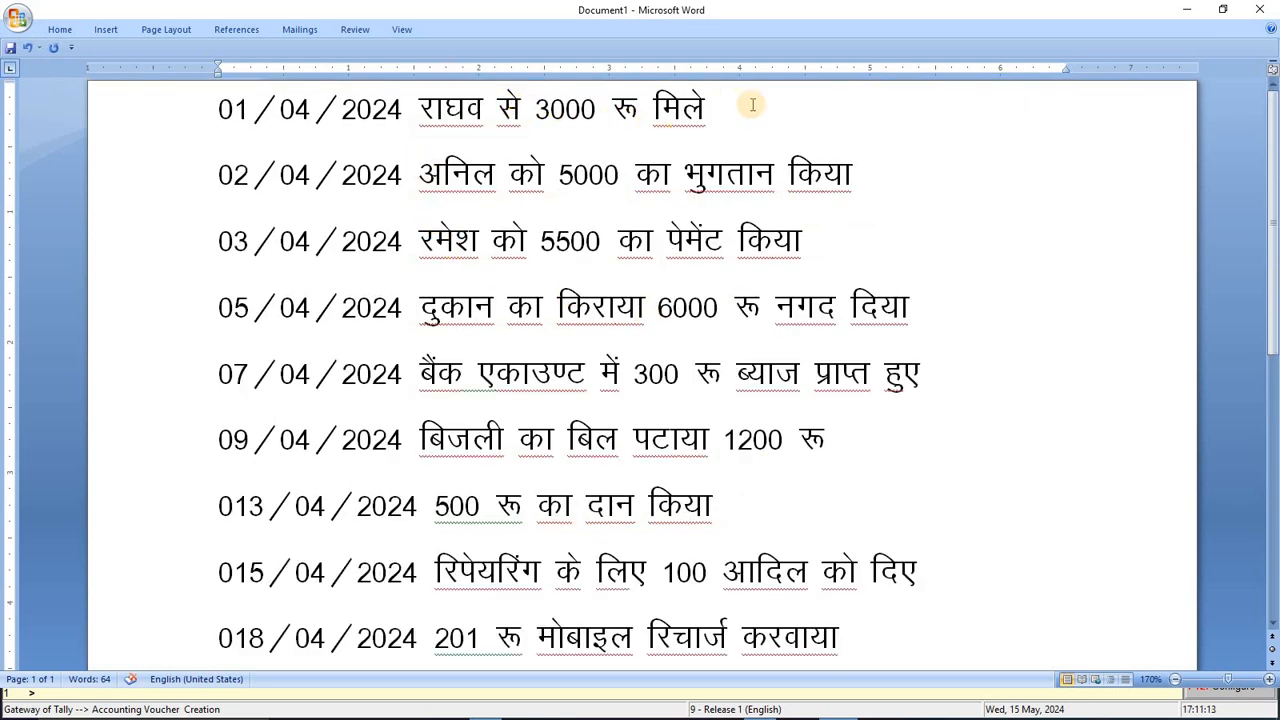
{"action": "type", "text": "F"}
{"action": "key", "text": "BackSpace"}
{"action": "type", "text": "F"}
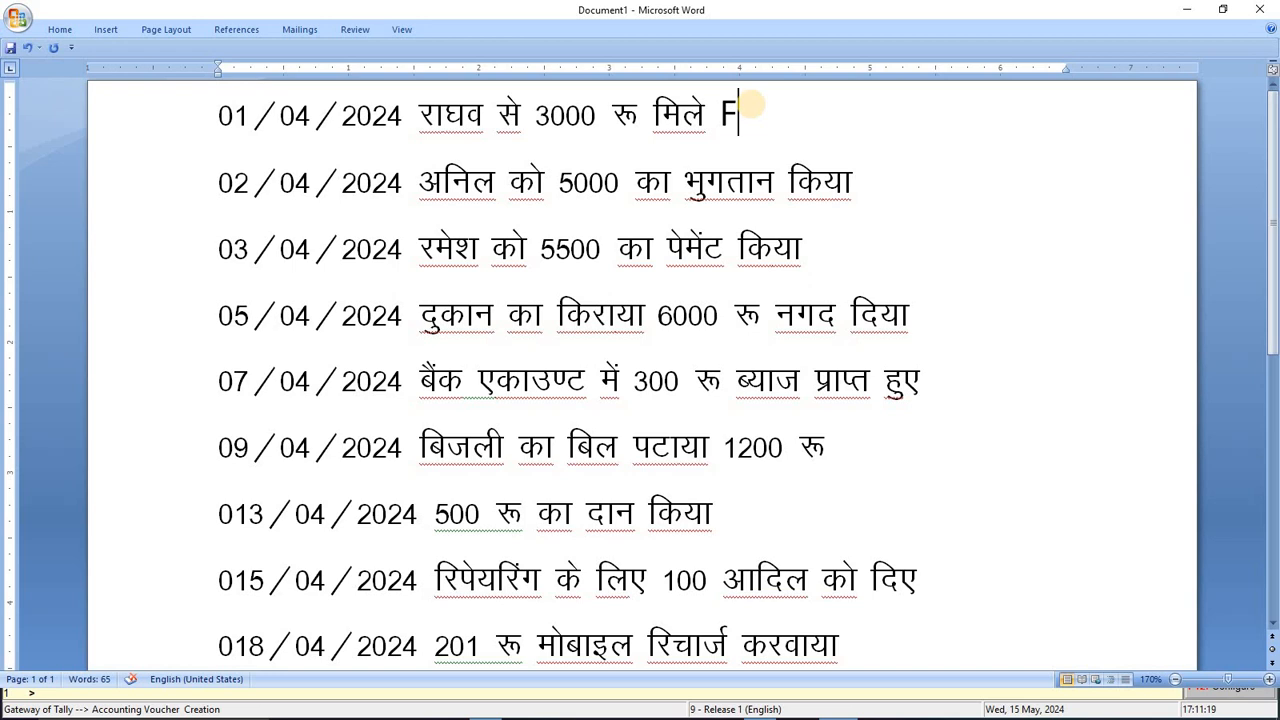
{"action": "type", "text": "6"}
{"action": "key", "text": "alt"}
{"action": "left_click_drag", "start_coordinate": [722, 116], "coordinate": [736, 120]}
{"action": "left_click", "coordinate": [788, 115]}
{"action": "key", "text": "alt+Tab"}
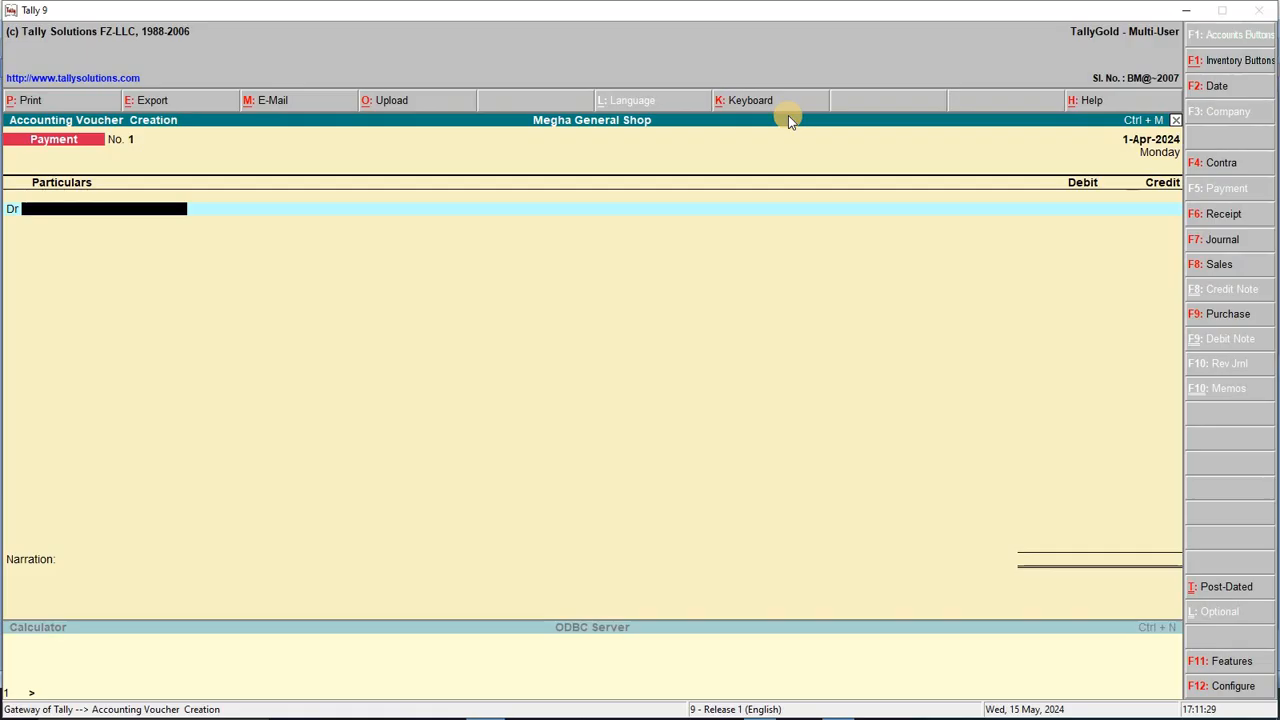
Step: Keep the voucher date at 1/4/2024 and switch the voucher type from Payment to Receipt
{"action": "key", "text": "F2"}
{"action": "key", "text": "BackSpace"}
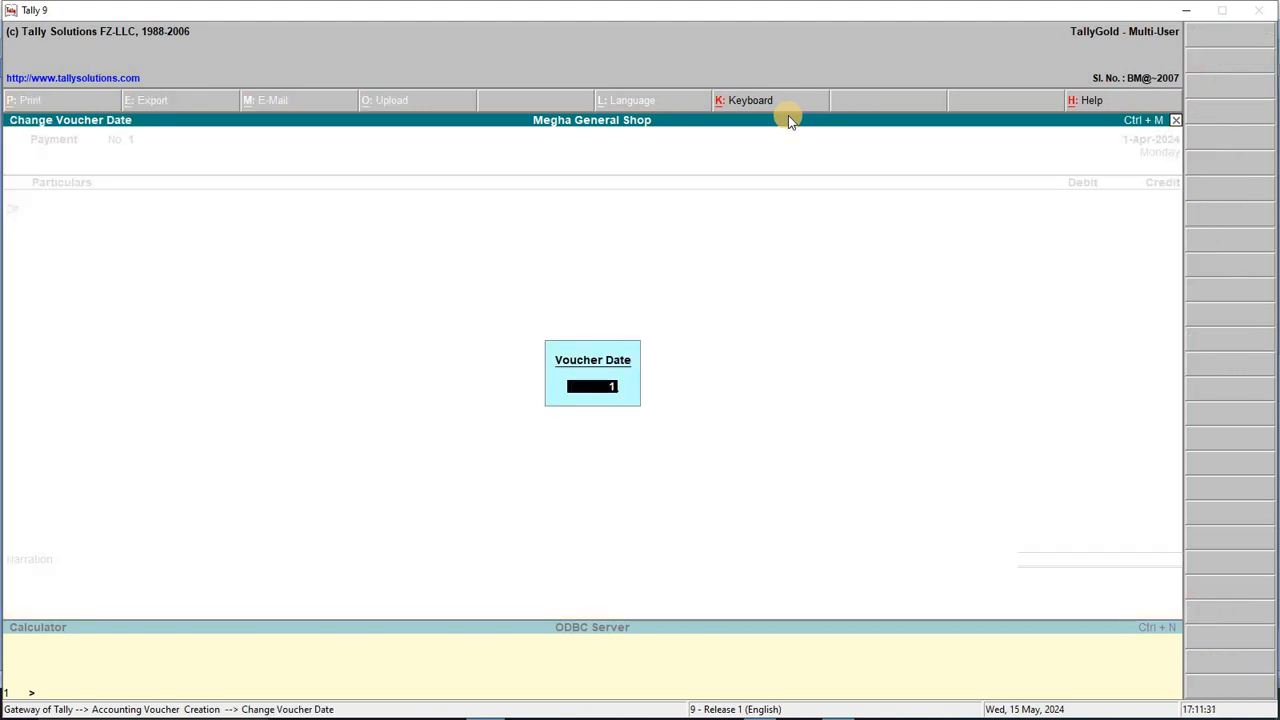
{"action": "type", "text": "1/4/2024"}
{"action": "key", "text": "Return"}
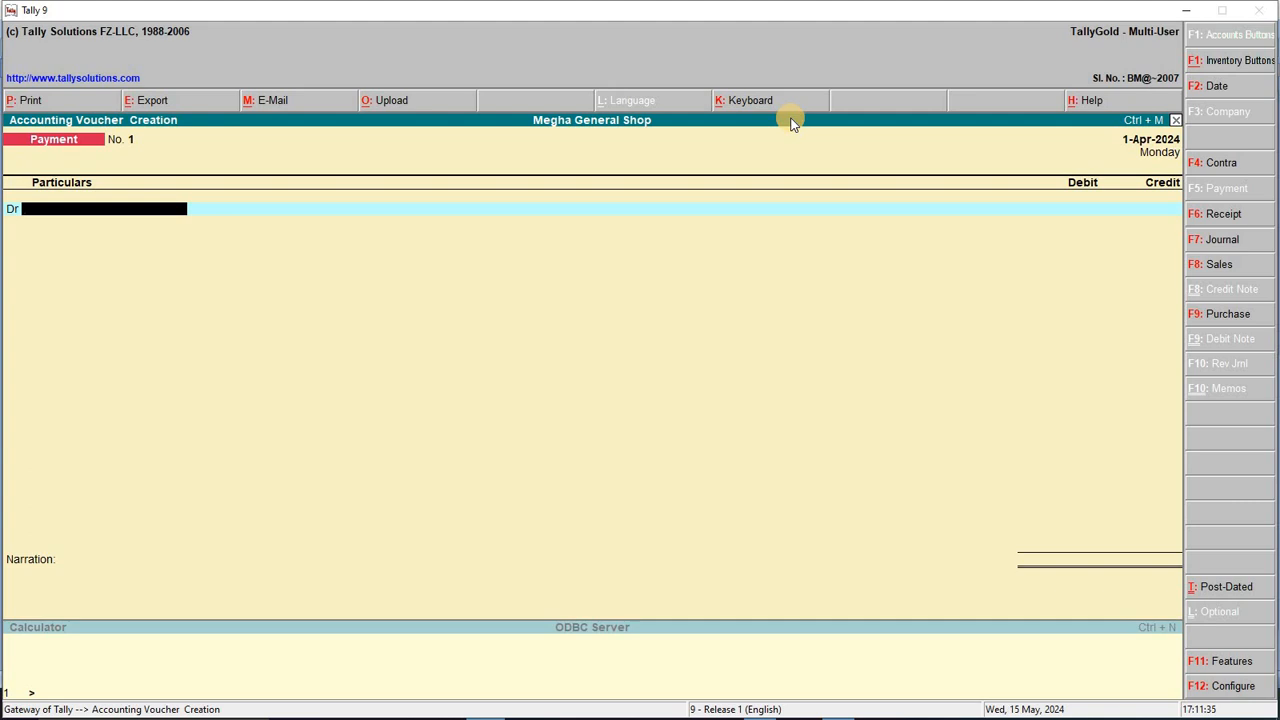
{"action": "key", "text": "F6"}
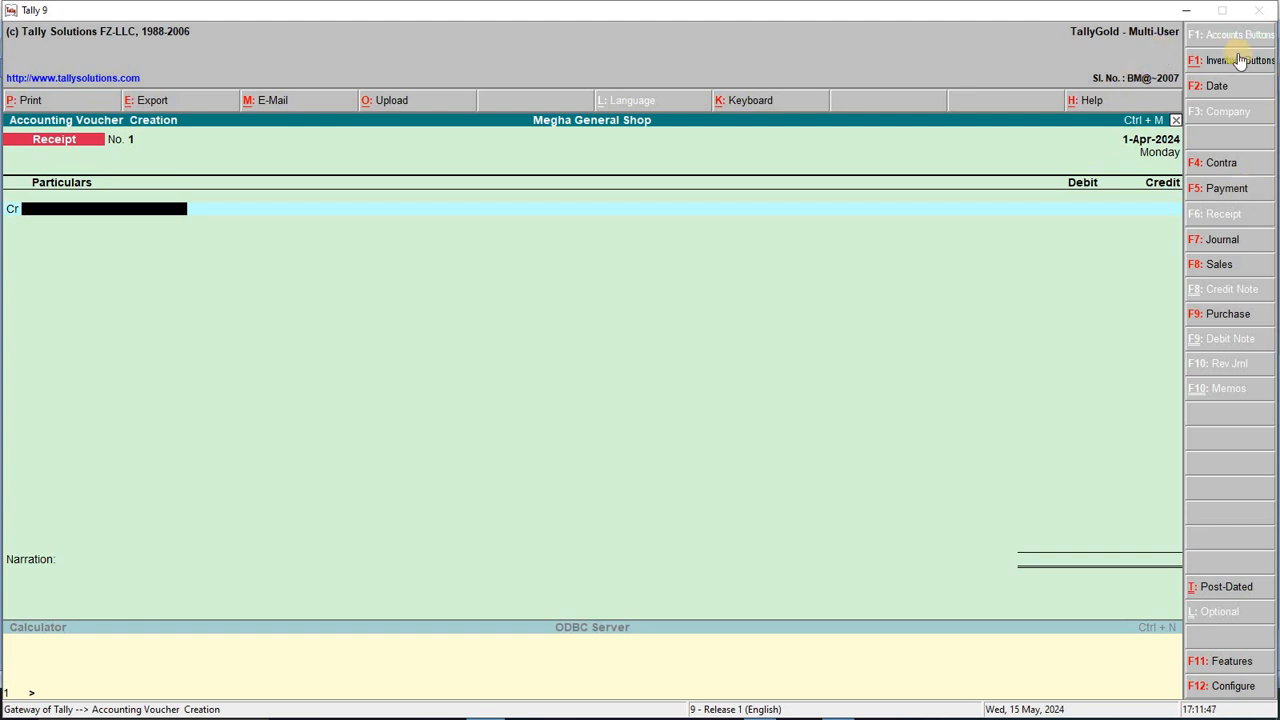
{"action": "key", "text": "alt+Tab"}
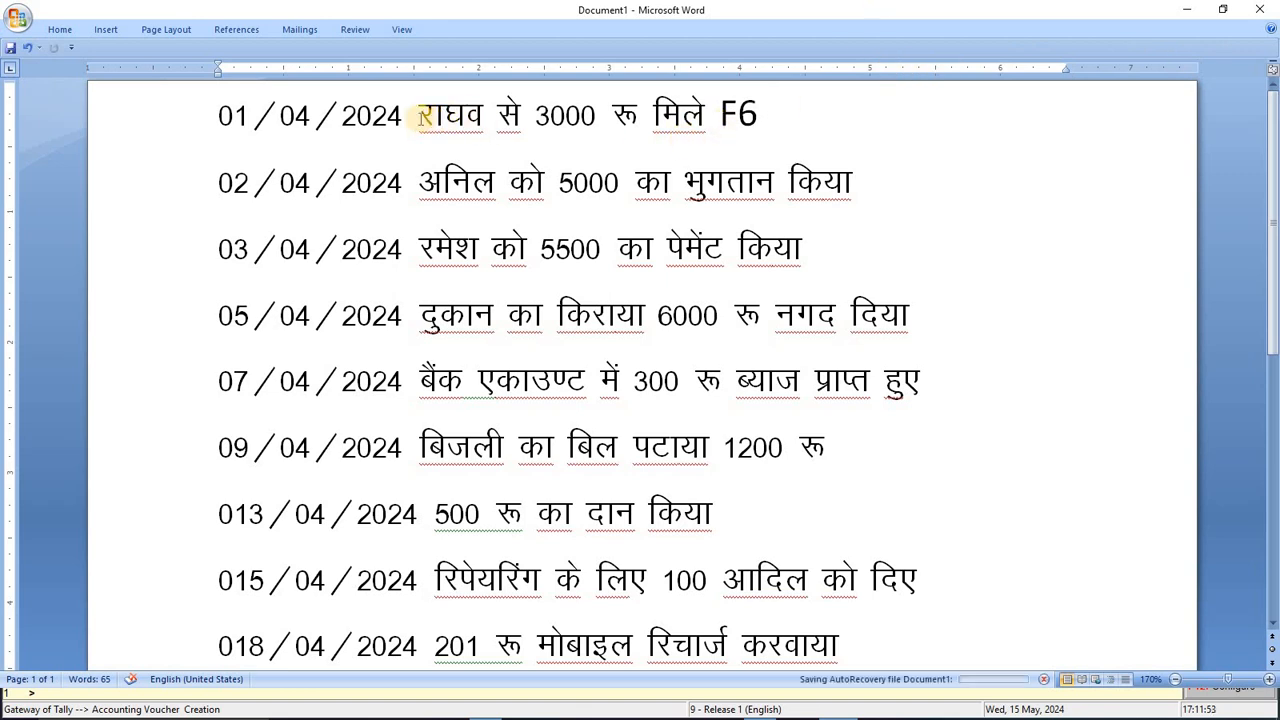
Step: Credit Raghaw A/c with 3,000 on account in the receipt voucher
{"action": "left_click_drag", "start_coordinate": [420, 116], "coordinate": [834, 111]}
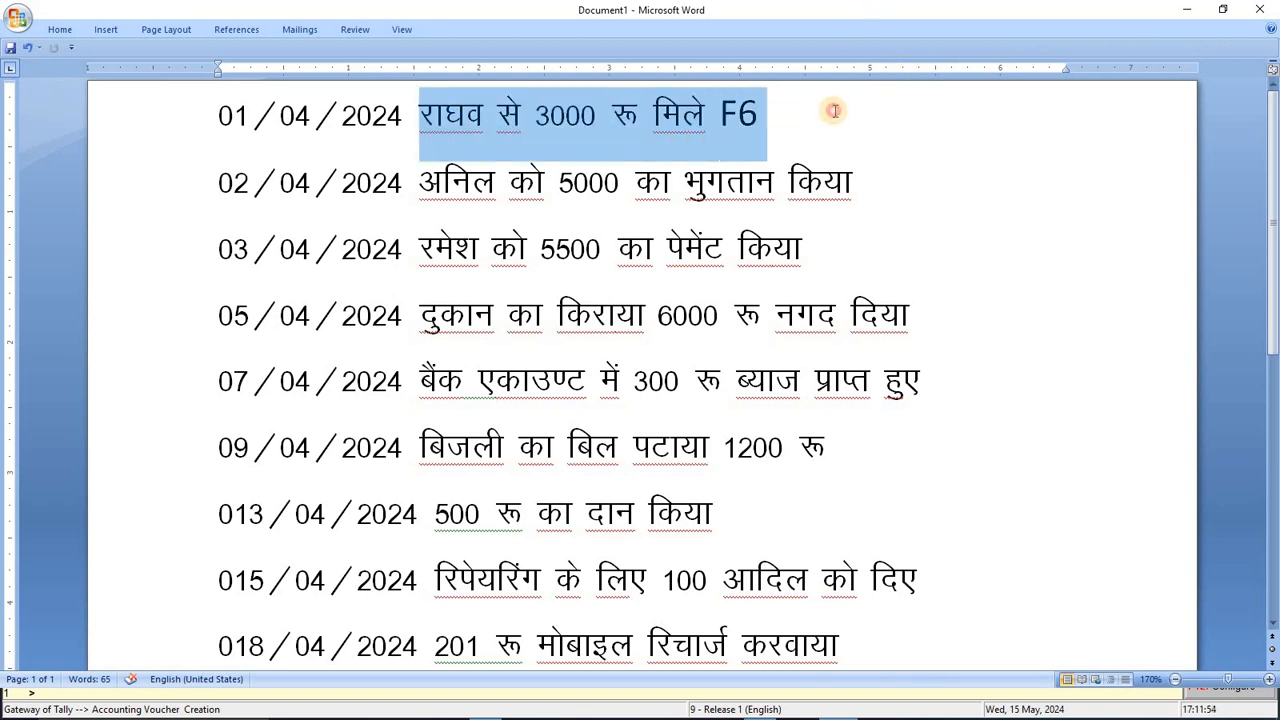
{"action": "left_click", "coordinate": [458, 117]}
{"action": "key", "text": "alt+Tab"}
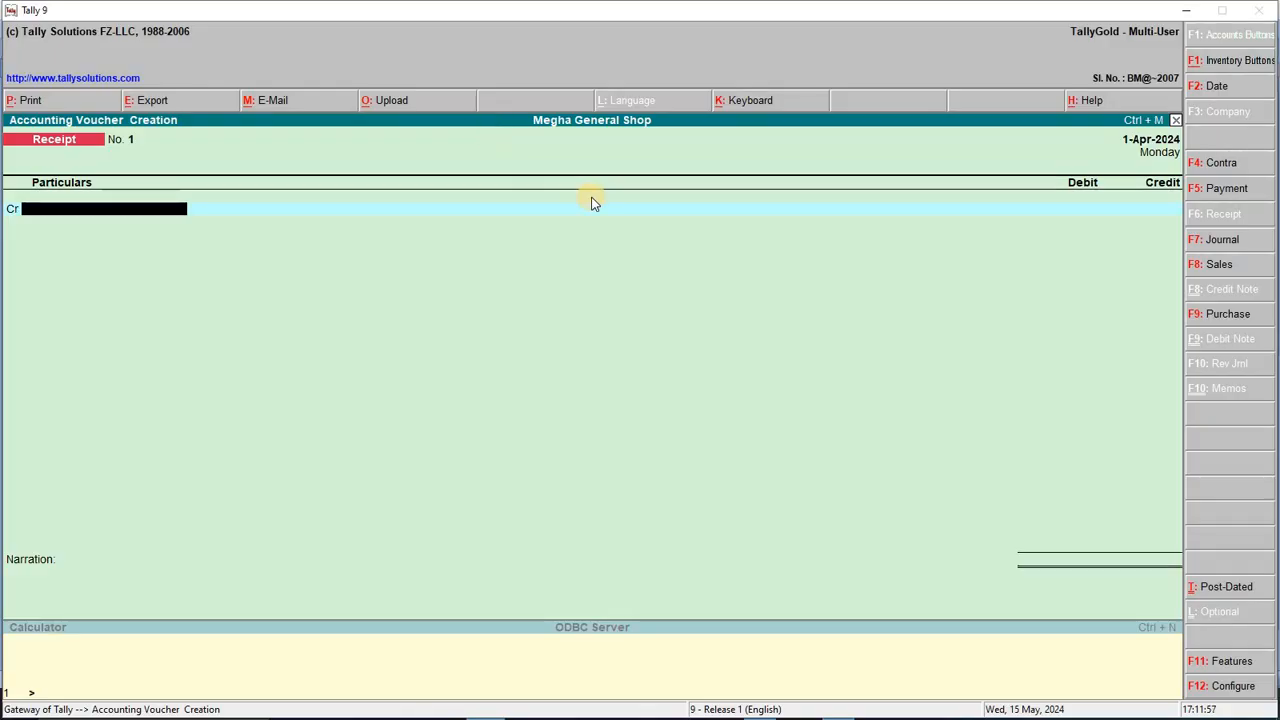
{"action": "type", "text": "Ra"}
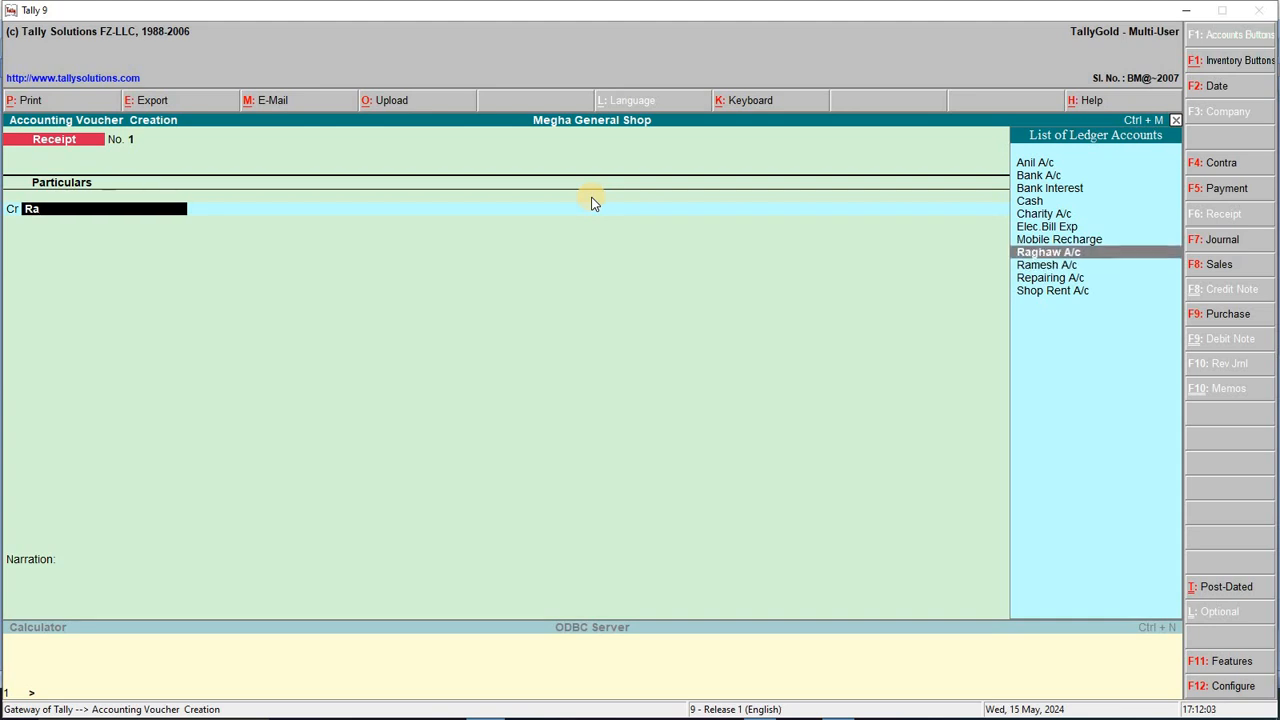
{"action": "key", "text": "Return"}
{"action": "key", "text": "Return"}
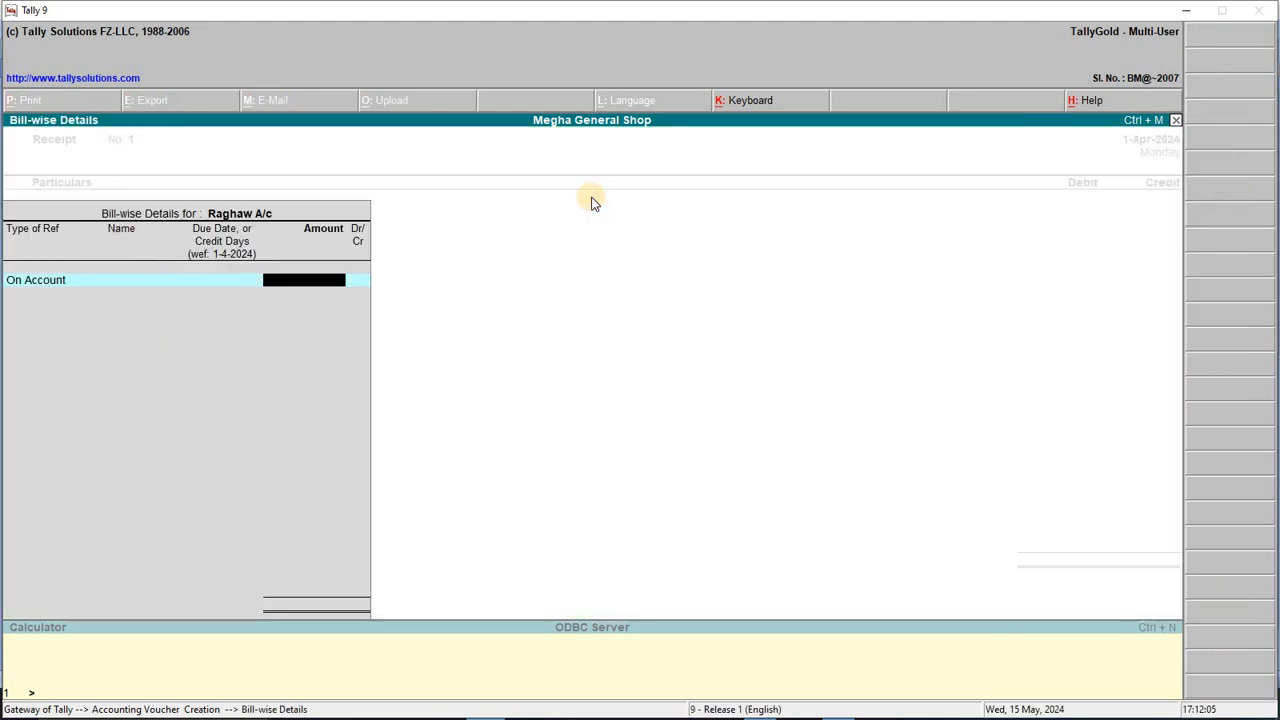
{"action": "key", "text": "alt+Tab"}
{"action": "key", "text": "alt+Tab"}
{"action": "type", "text": "3000"}
{"action": "key", "text": "Return"}
{"action": "key", "text": "Return"}
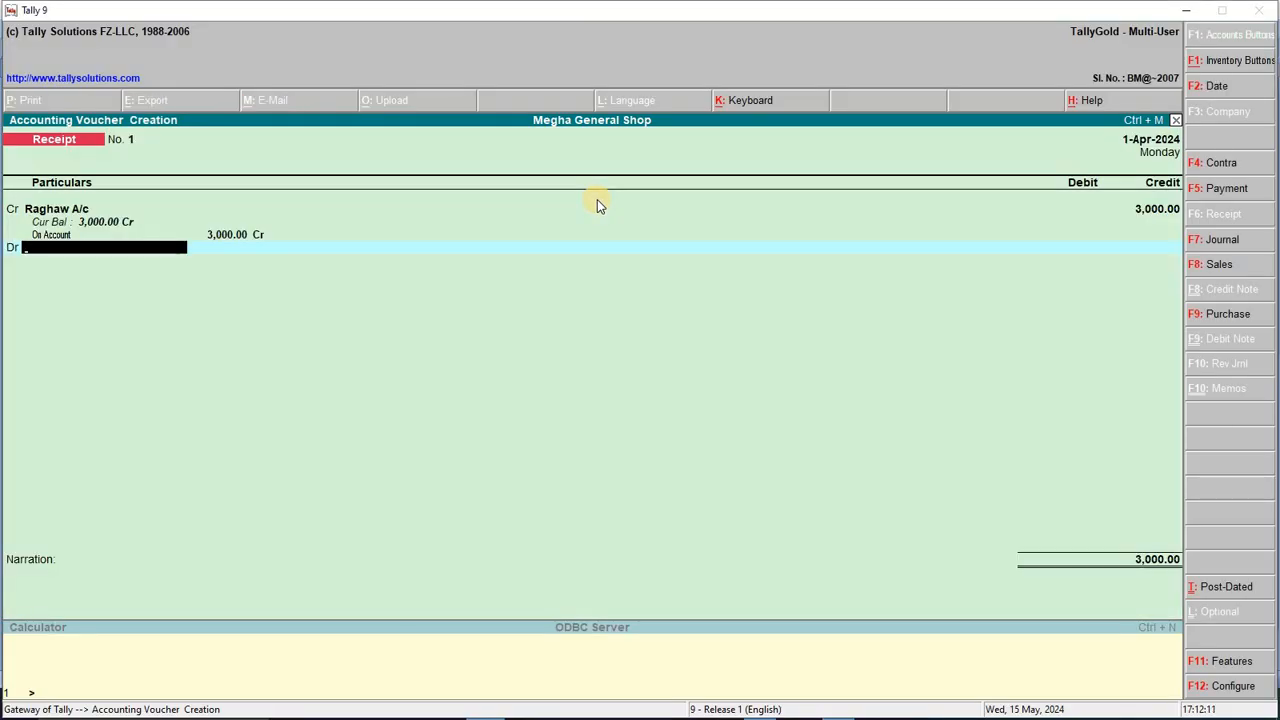
Step: Debit Cash, add the narration 'BEING CASH RECEIVED FROM RAGHAW', and save the receipt
{"action": "type", "text": "Ca"}
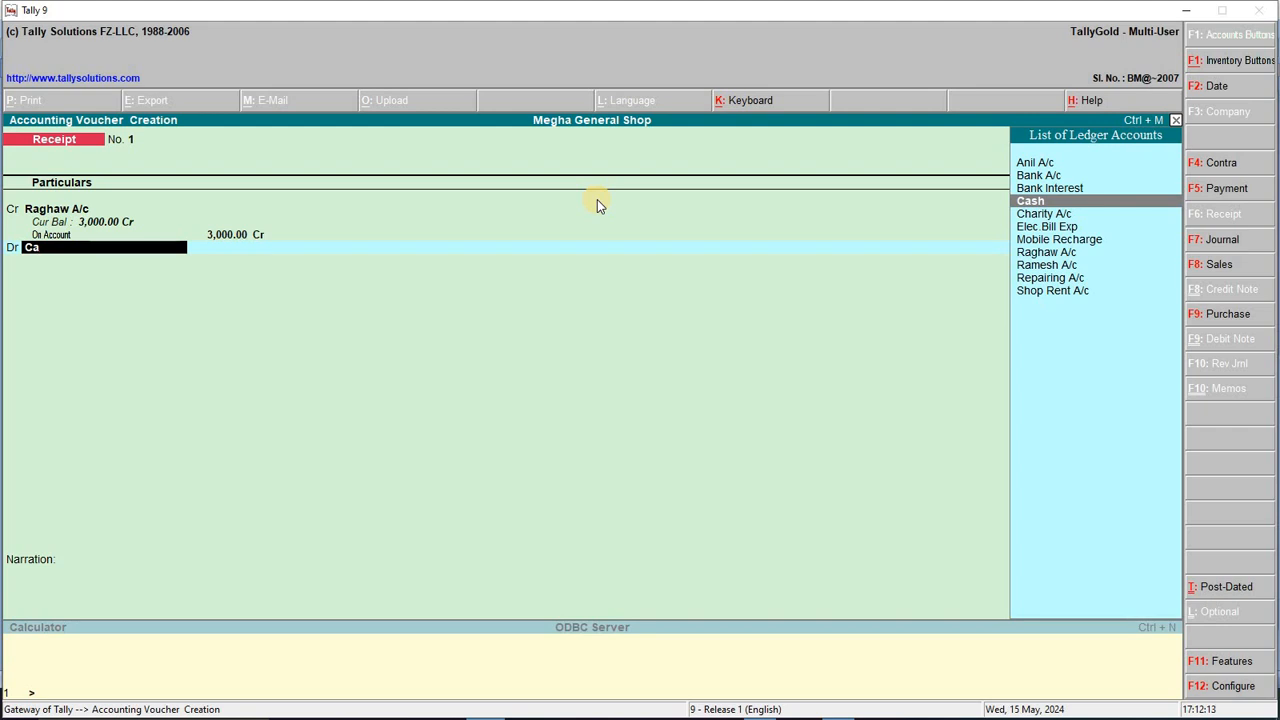
{"action": "key", "text": "Return"}
{"action": "key", "text": "Return"}
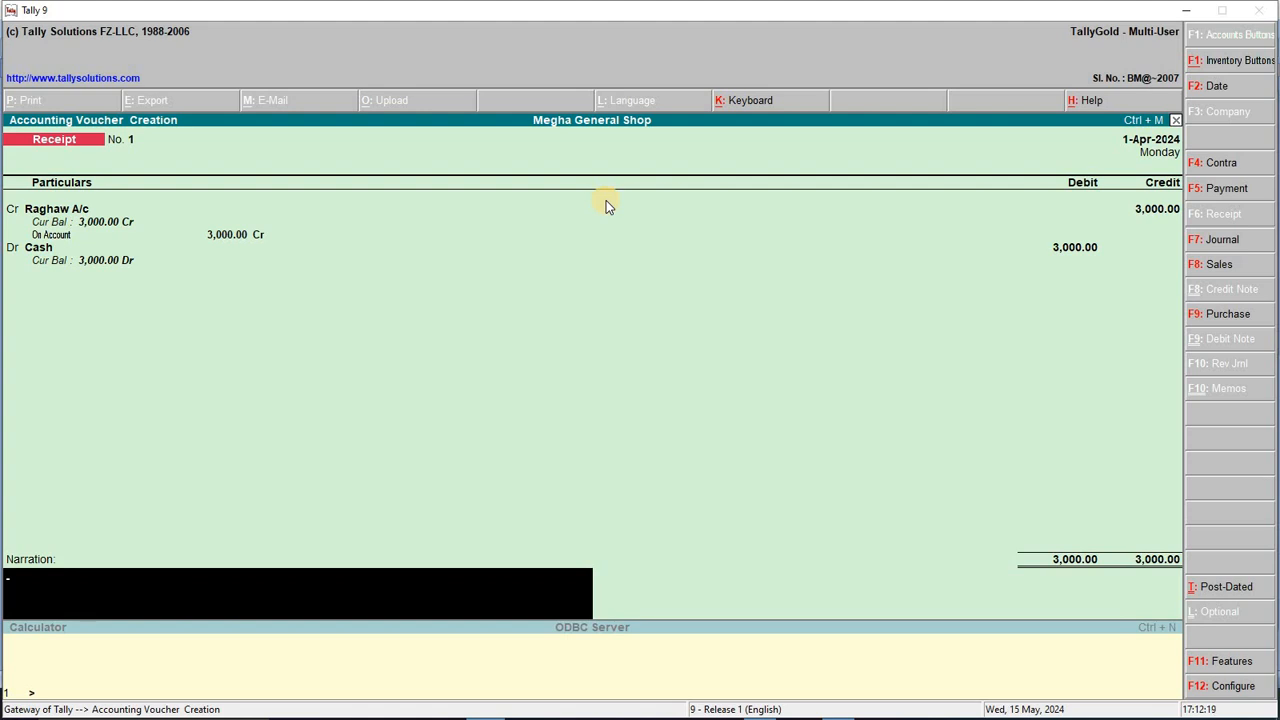
{"action": "key", "text": "BackSpace"}
{"action": "key", "text": "BackSpace"}
{"action": "type", "text": "CASH"}
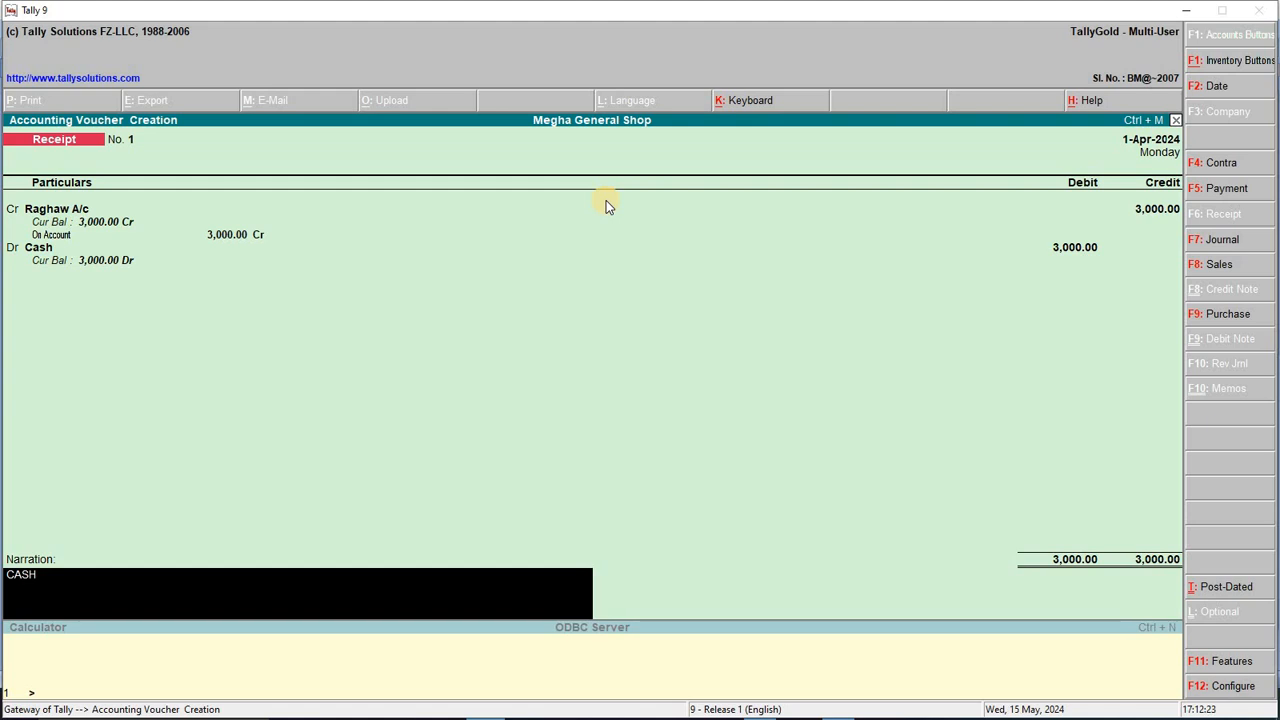
{"action": "type", "text": " RECEIVED FROM RAGHAW"}
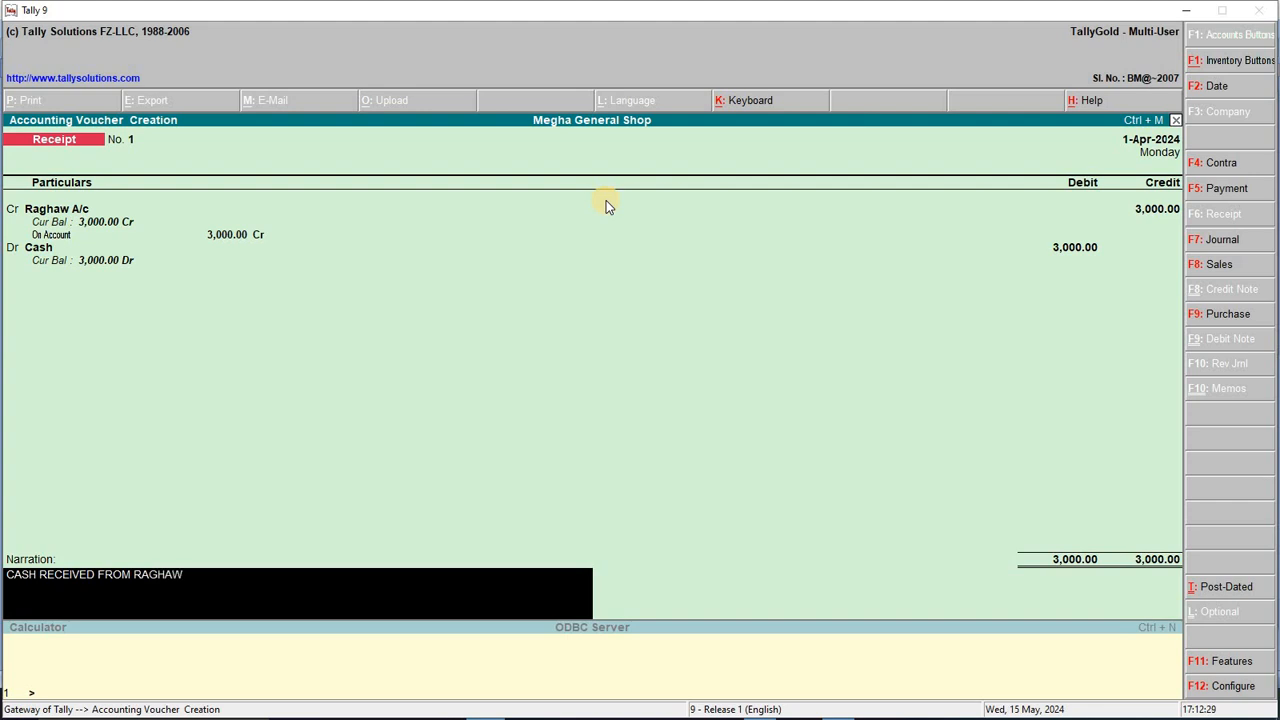
{"action": "type", "text": "BE"}
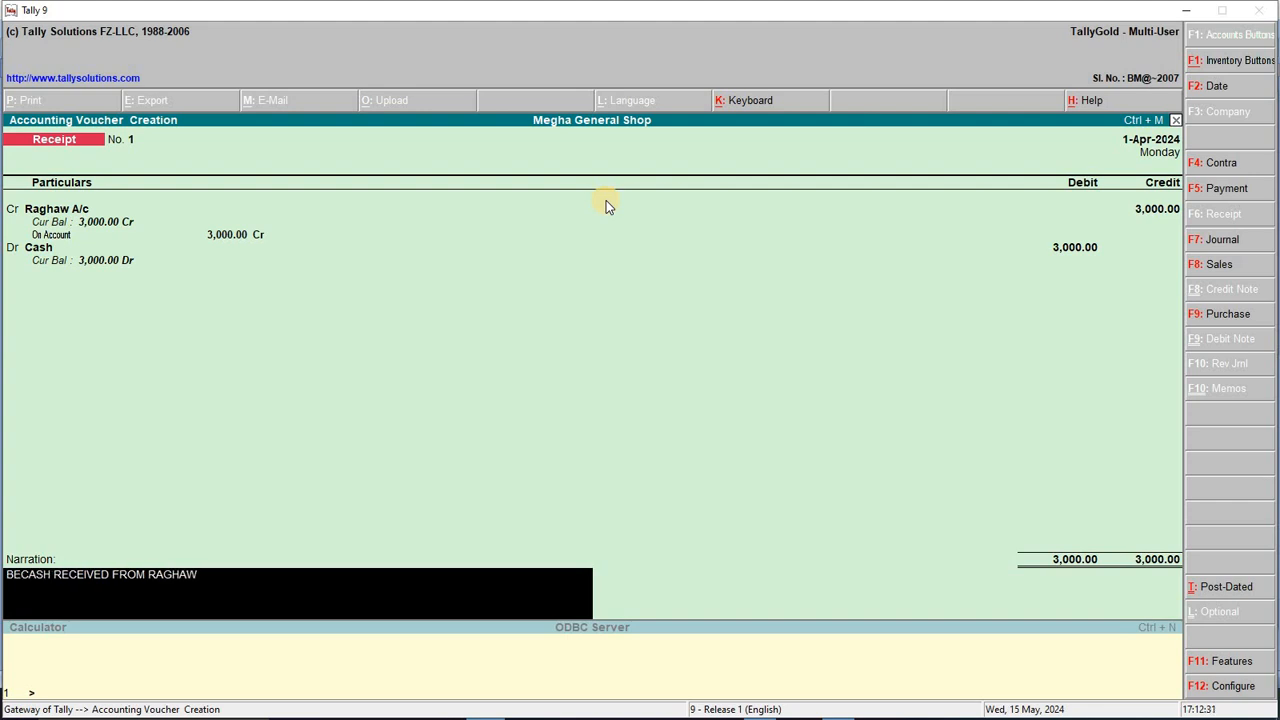
{"action": "type", "text": "ING"}
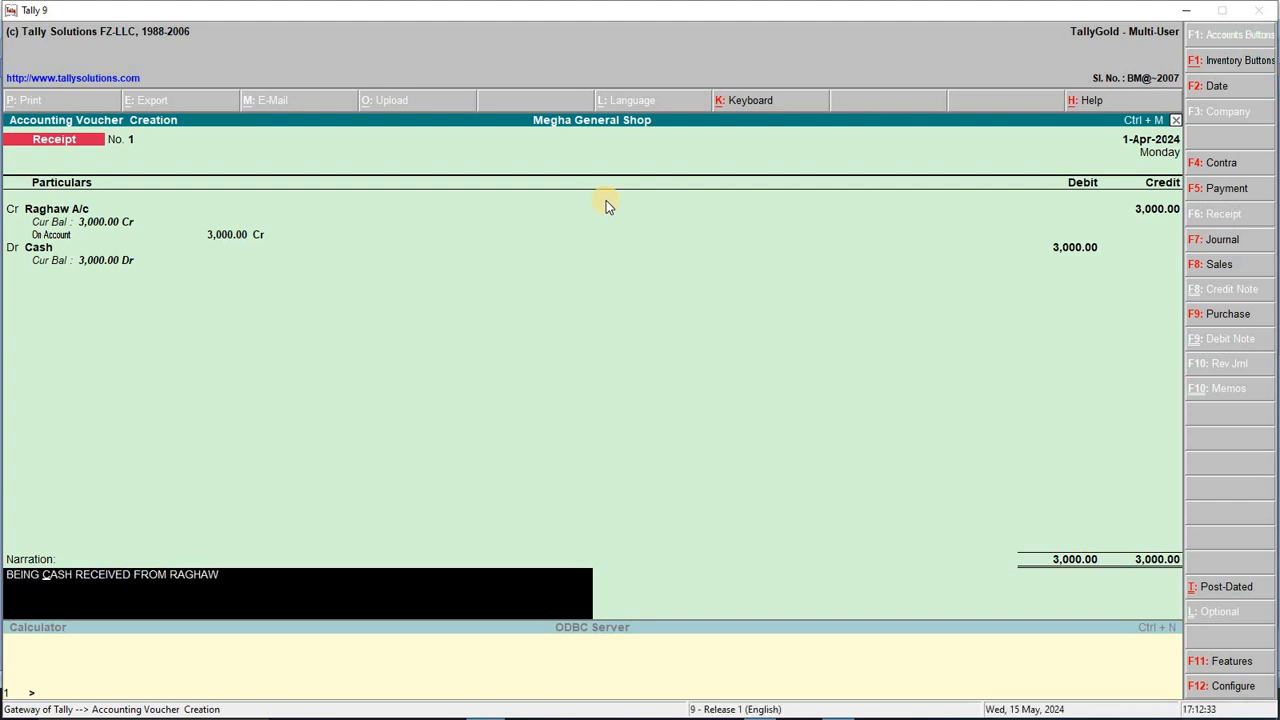
{"action": "key", "text": "Return"}
{"action": "key", "text": "Return"}
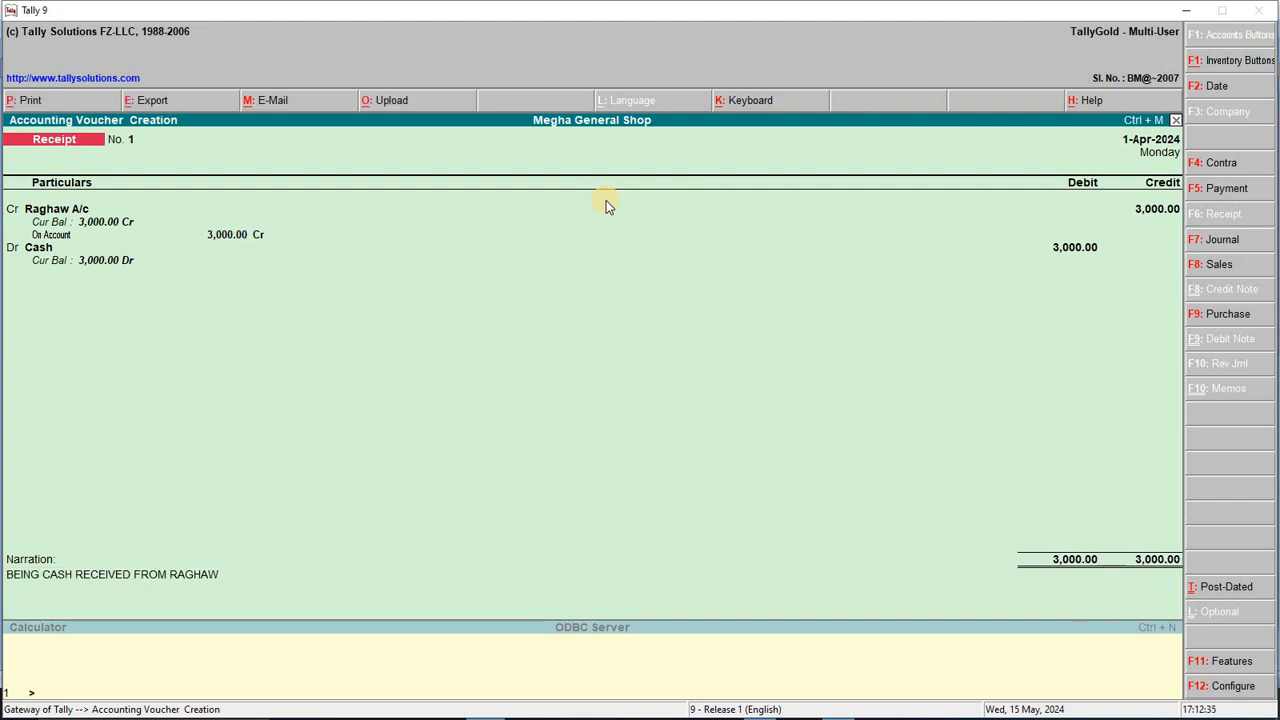
{"action": "key", "text": "alt+Tab"}
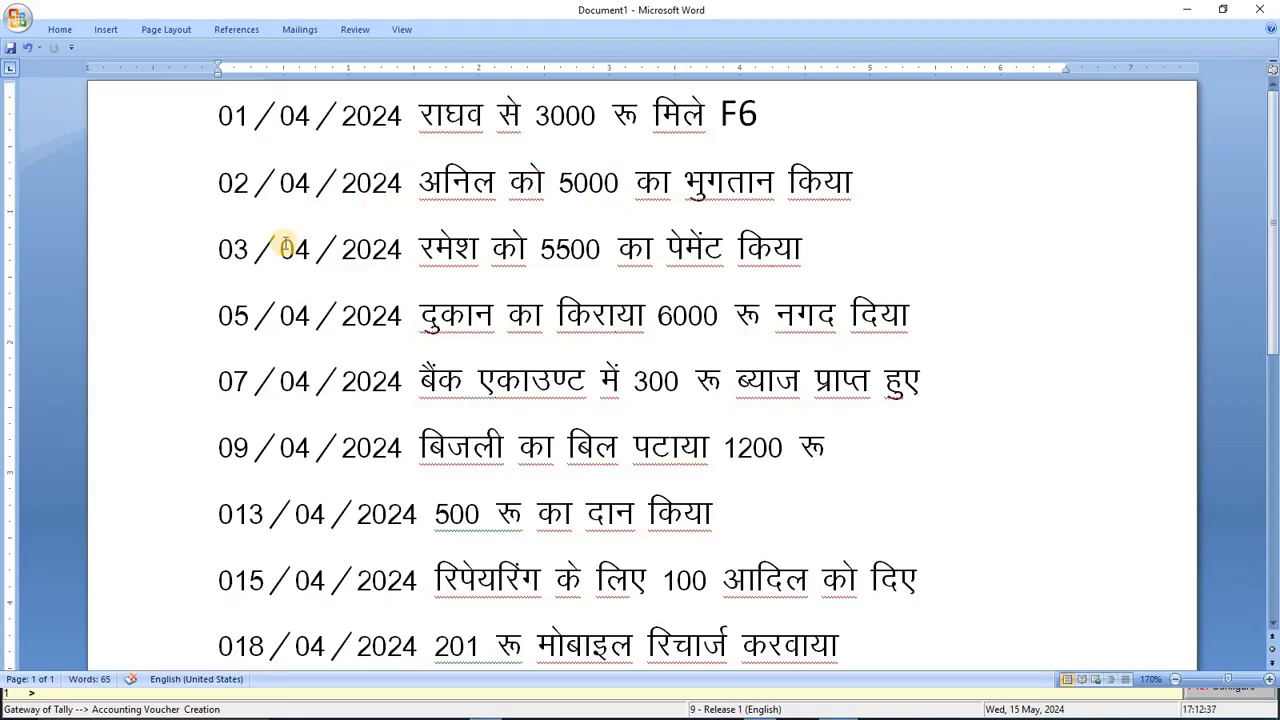
Step: Change the voucher date to 2-4-2024
{"action": "left_click_drag", "start_coordinate": [218, 182], "coordinate": [329, 180]}
{"action": "key", "text": "alt+Tab"}
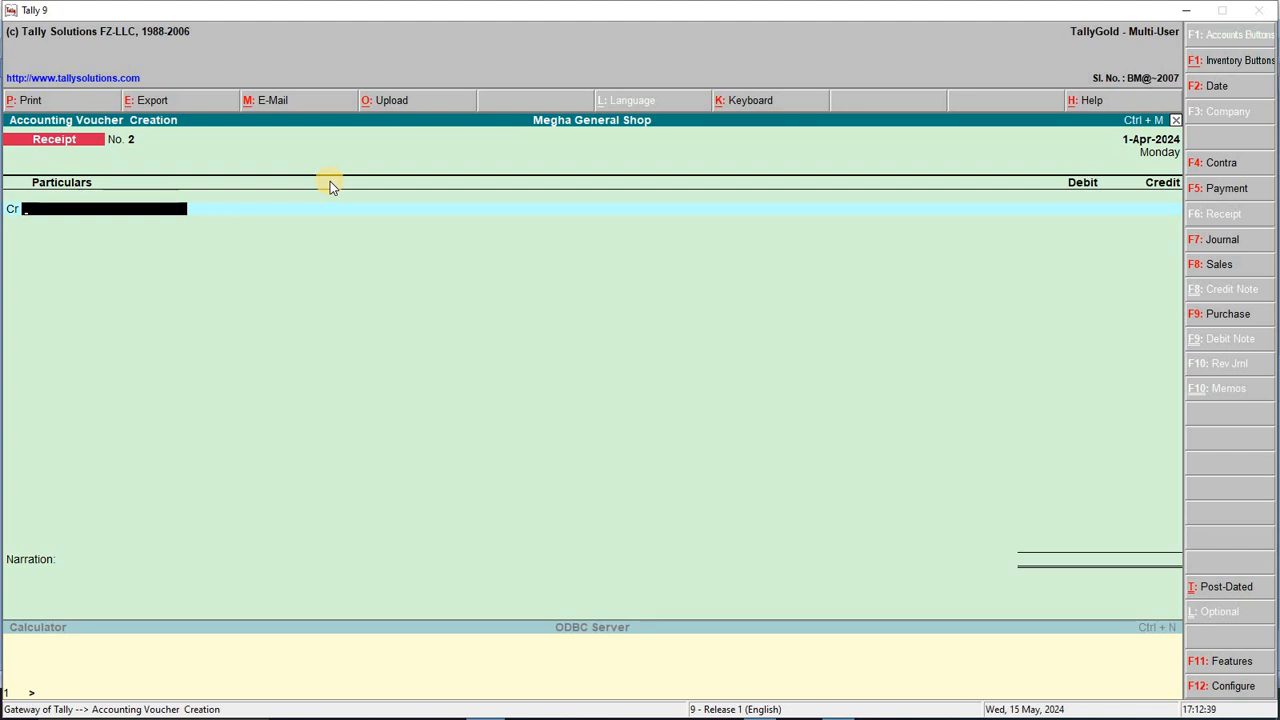
{"action": "key", "text": "F2"}
{"action": "type", "text": "2-4-2024"}
{"action": "key", "text": "Return"}
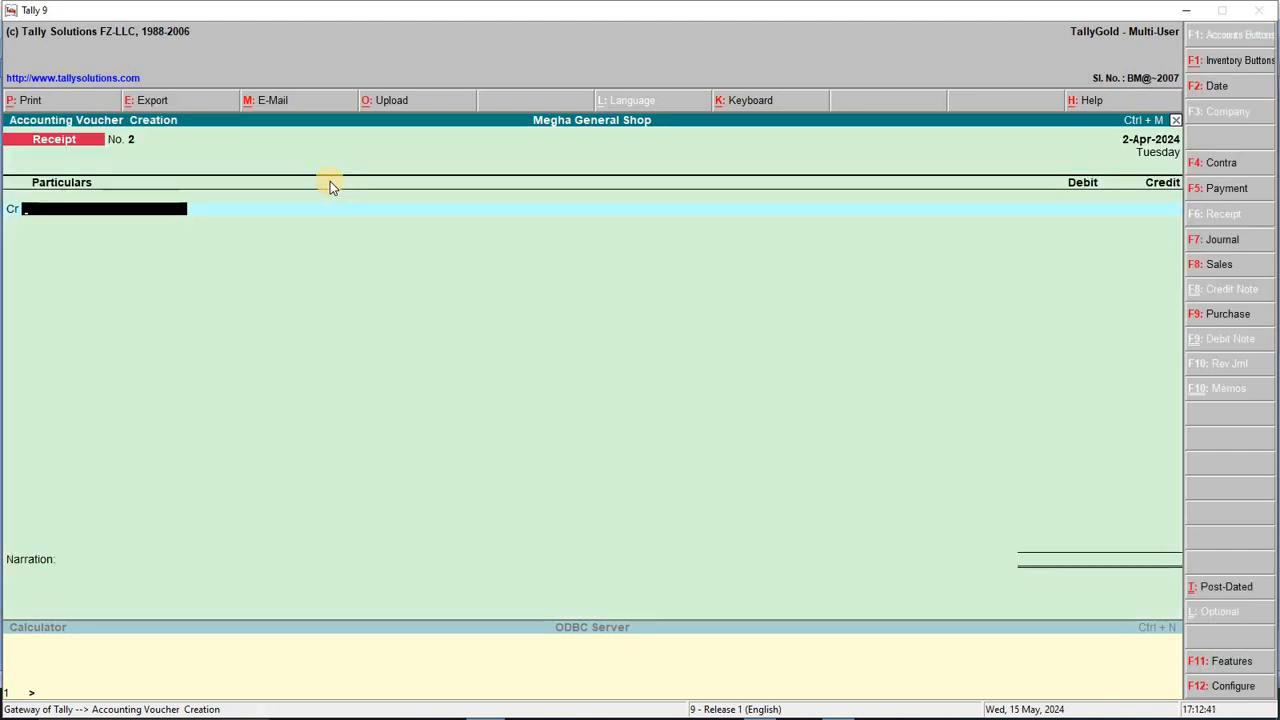
Step: Switch to a Payment voucher and debit Anil A/c on account
{"action": "key", "text": "alt+Tab"}
{"action": "left_click_drag", "start_coordinate": [690, 187], "coordinate": [880, 188]}
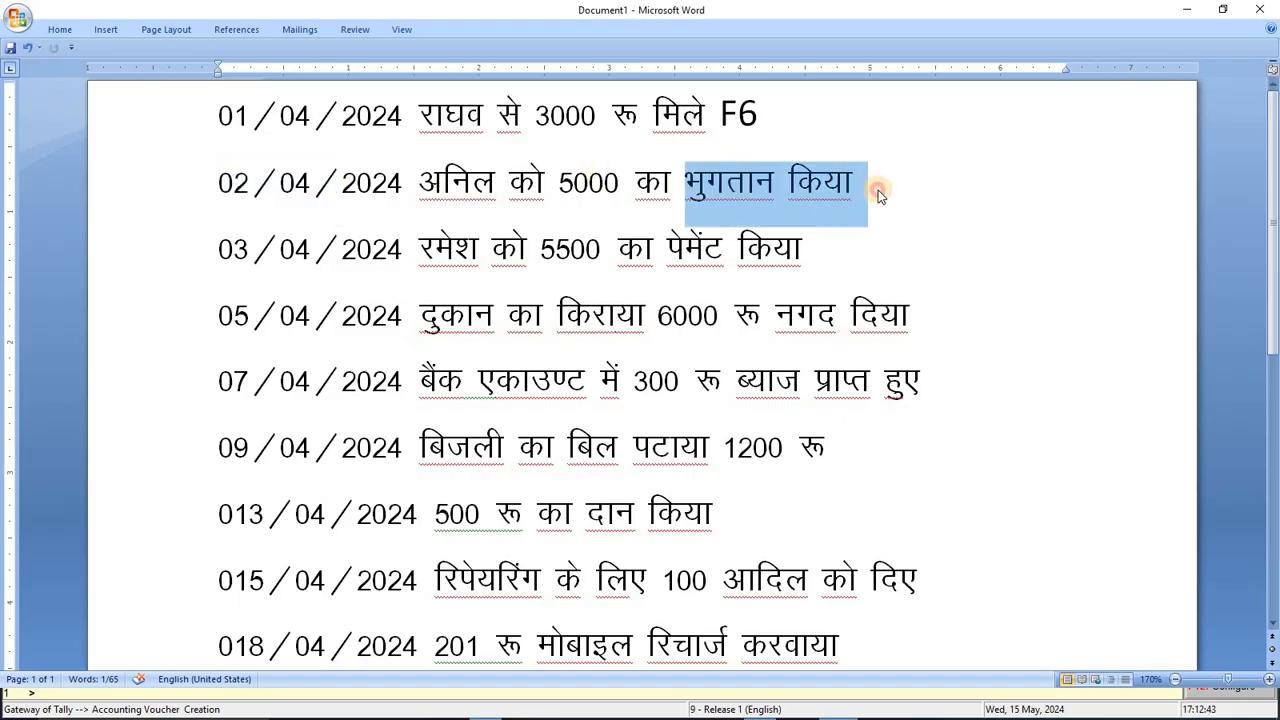
{"action": "left_click", "coordinate": [895, 188]}
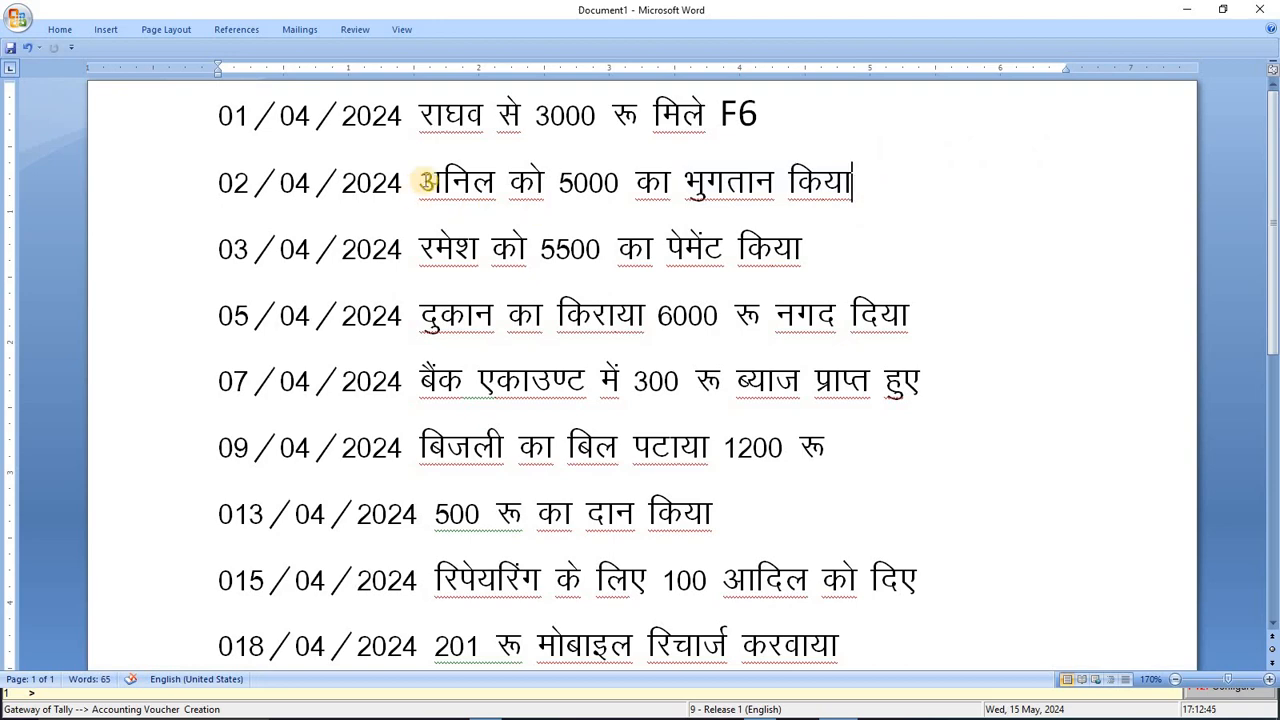
{"action": "left_click_drag", "start_coordinate": [420, 180], "coordinate": [863, 177]}
{"action": "key", "text": "alt+Tab"}
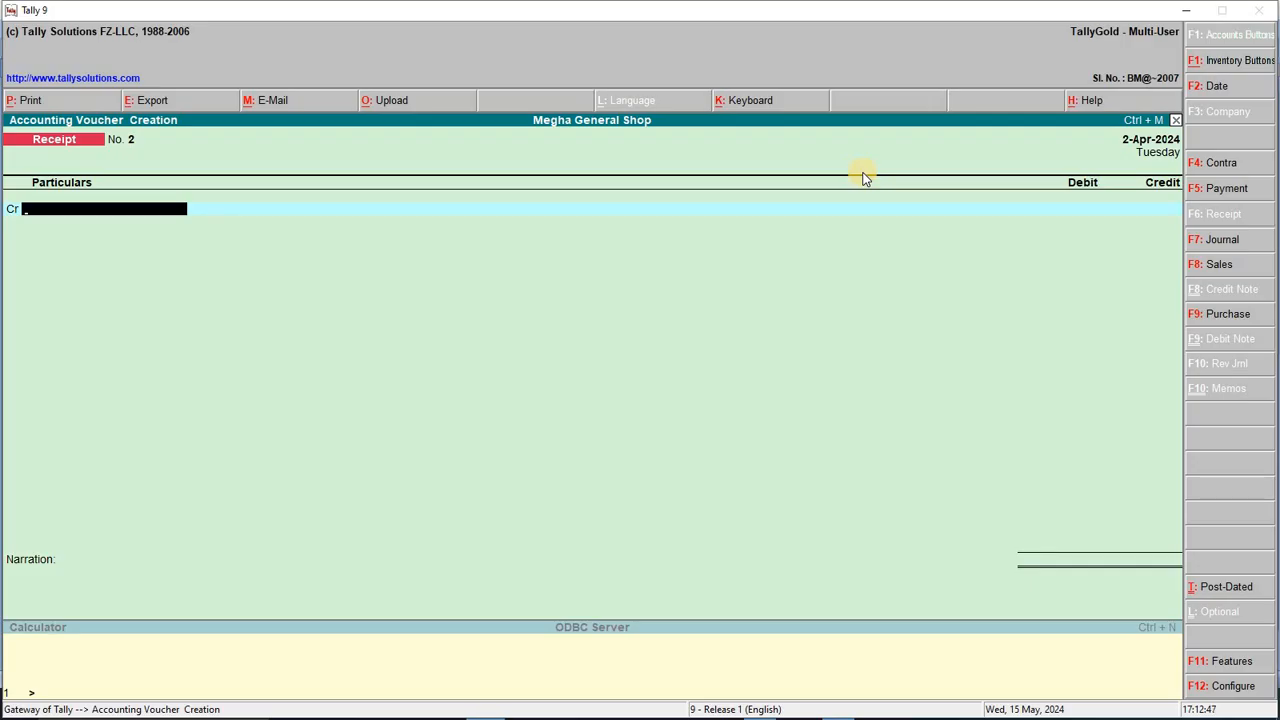
{"action": "key", "text": "F5"}
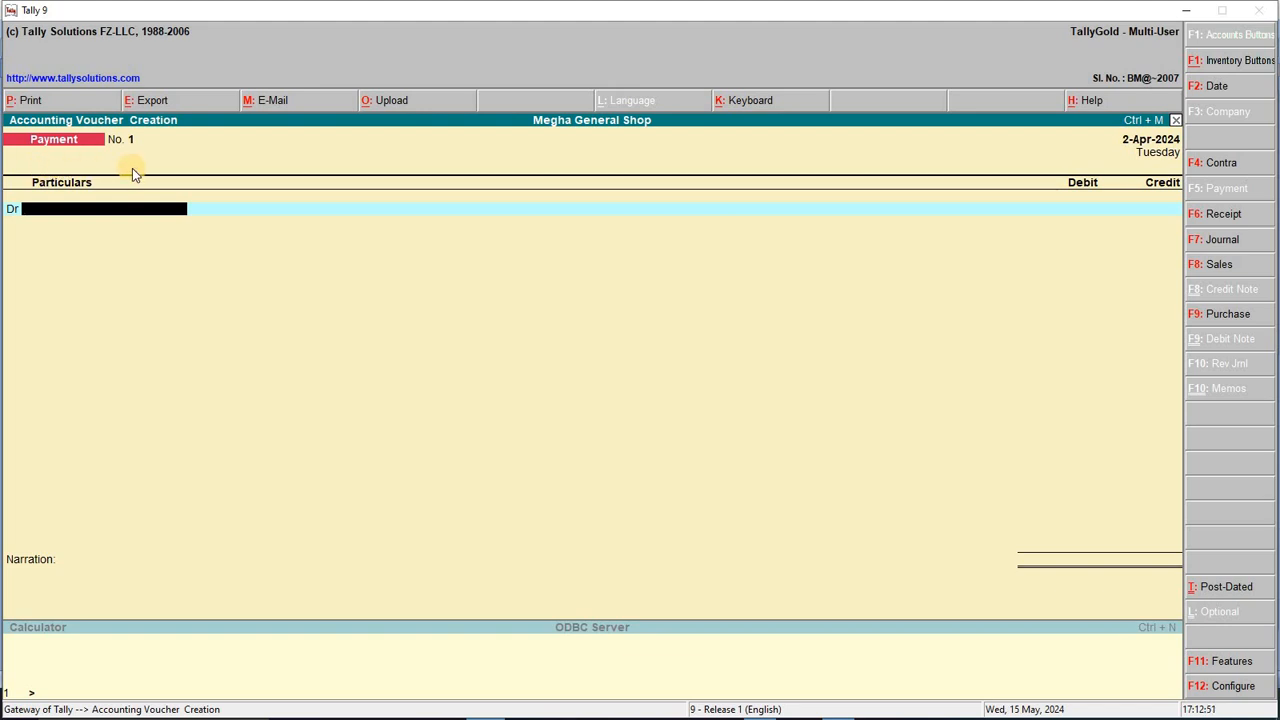
{"action": "type", "text": "ani"}
{"action": "key", "text": "Return"}
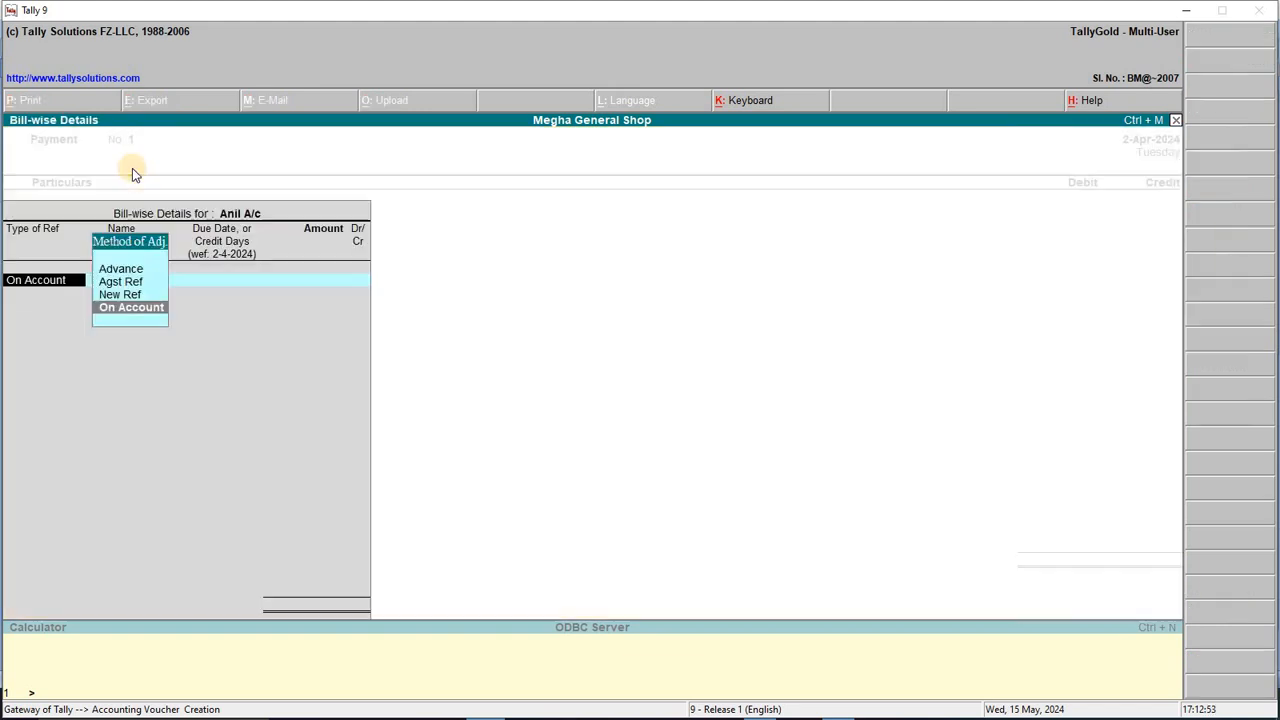
{"action": "key", "text": "Return"}
Step: Enter 5,000 for Anil A/c, credit Cash 5,000, and save the payment
{"action": "key", "text": "alt+Tab"}
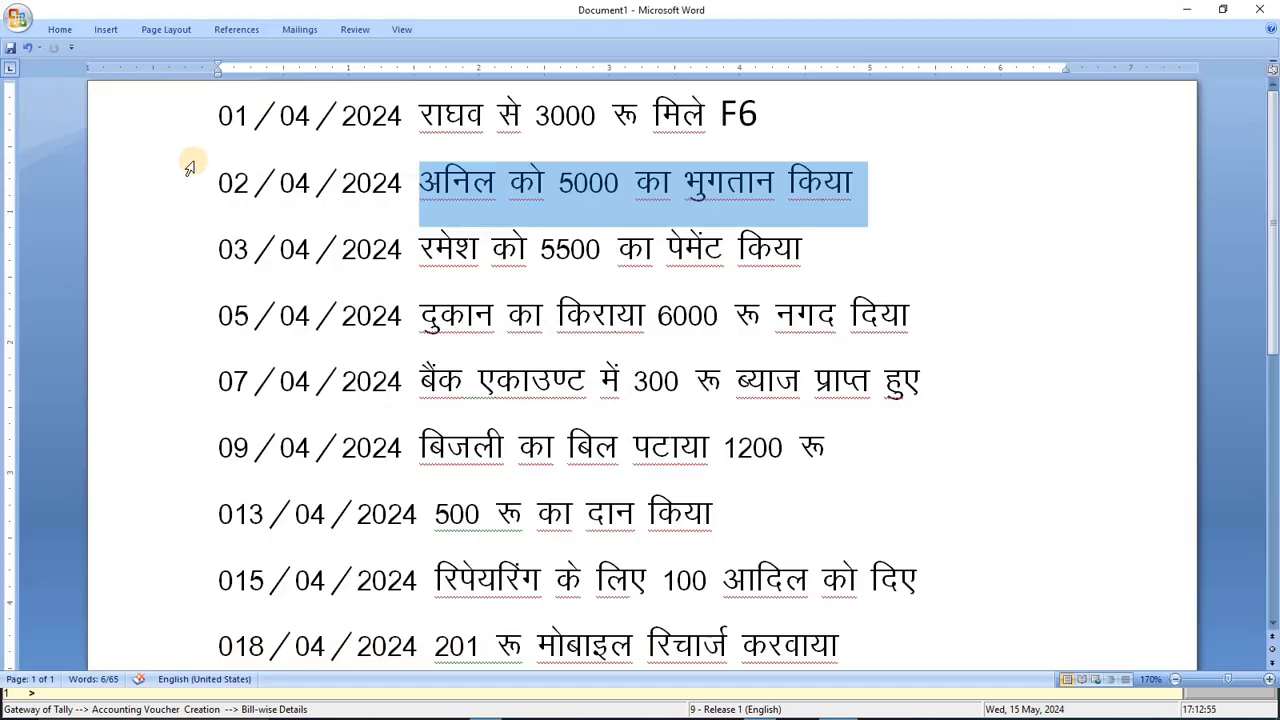
{"action": "key", "text": "alt+Tab"}
{"action": "type", "text": "5000"}
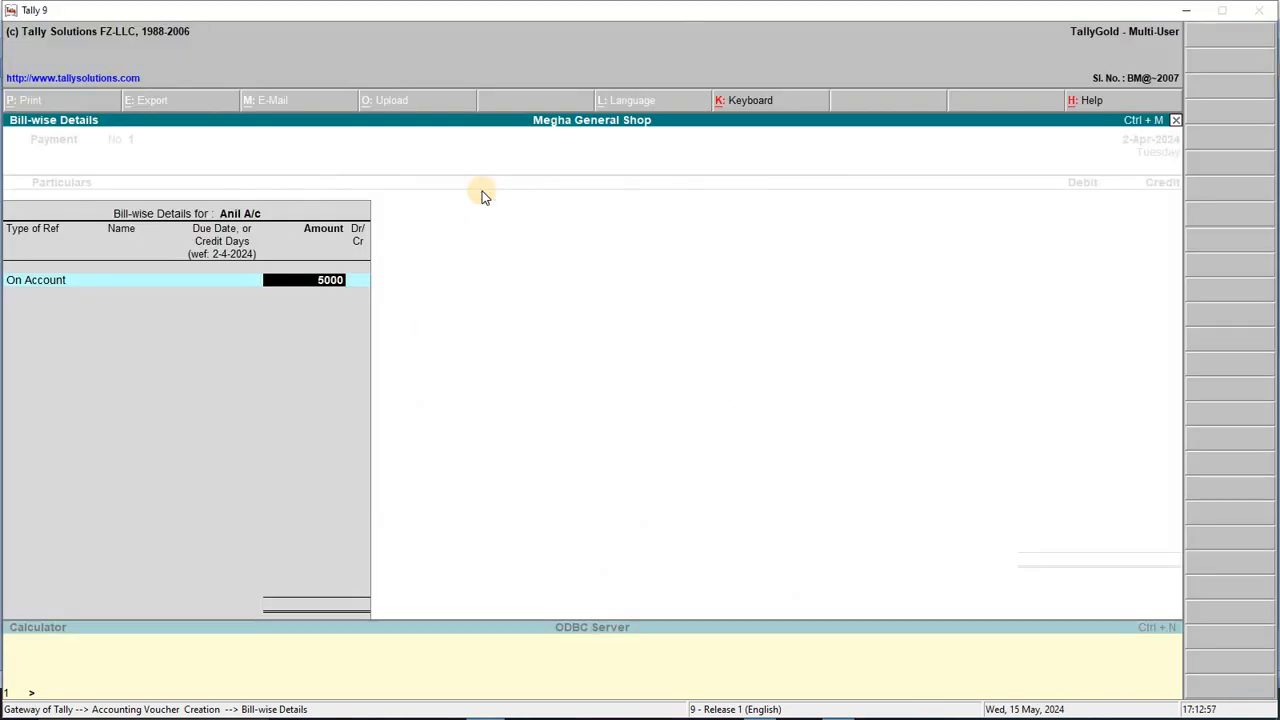
{"action": "key", "text": "Return"}
{"action": "key", "text": "Return"}
{"action": "key", "text": "Return"}
{"action": "key", "text": "Return"}
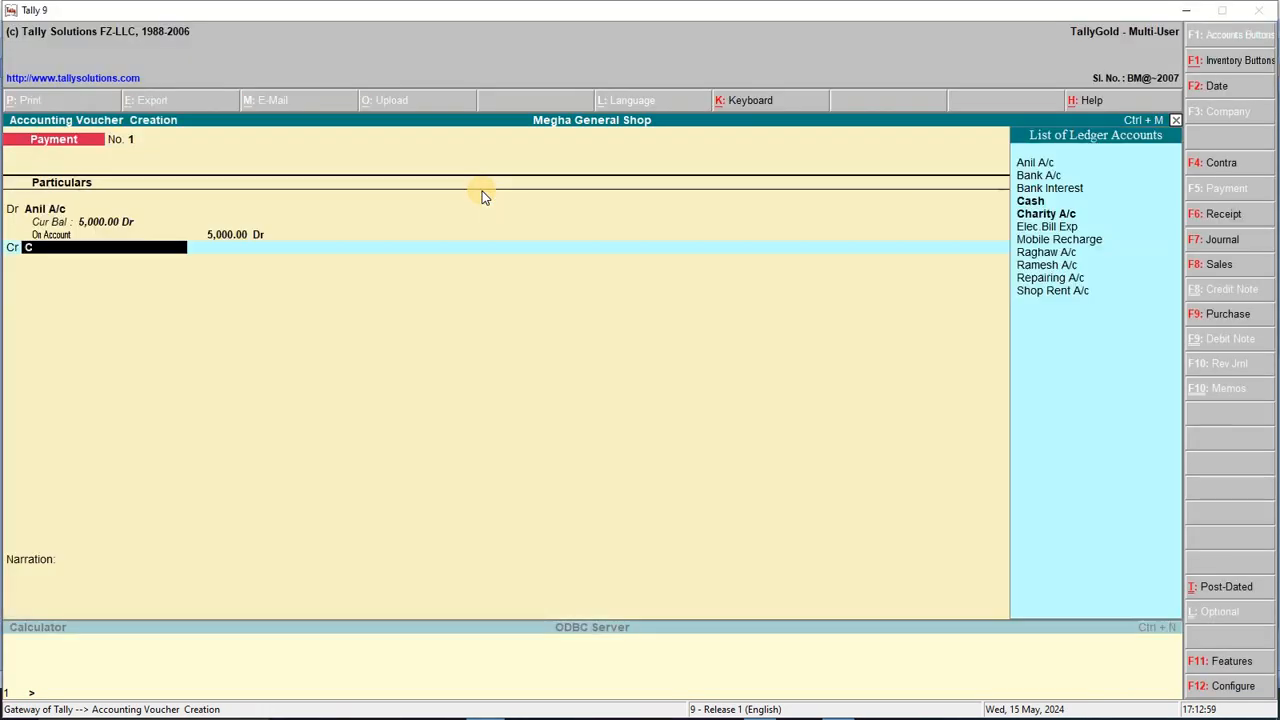
{"action": "type", "text": "CA"}
{"action": "key", "text": "Return"}
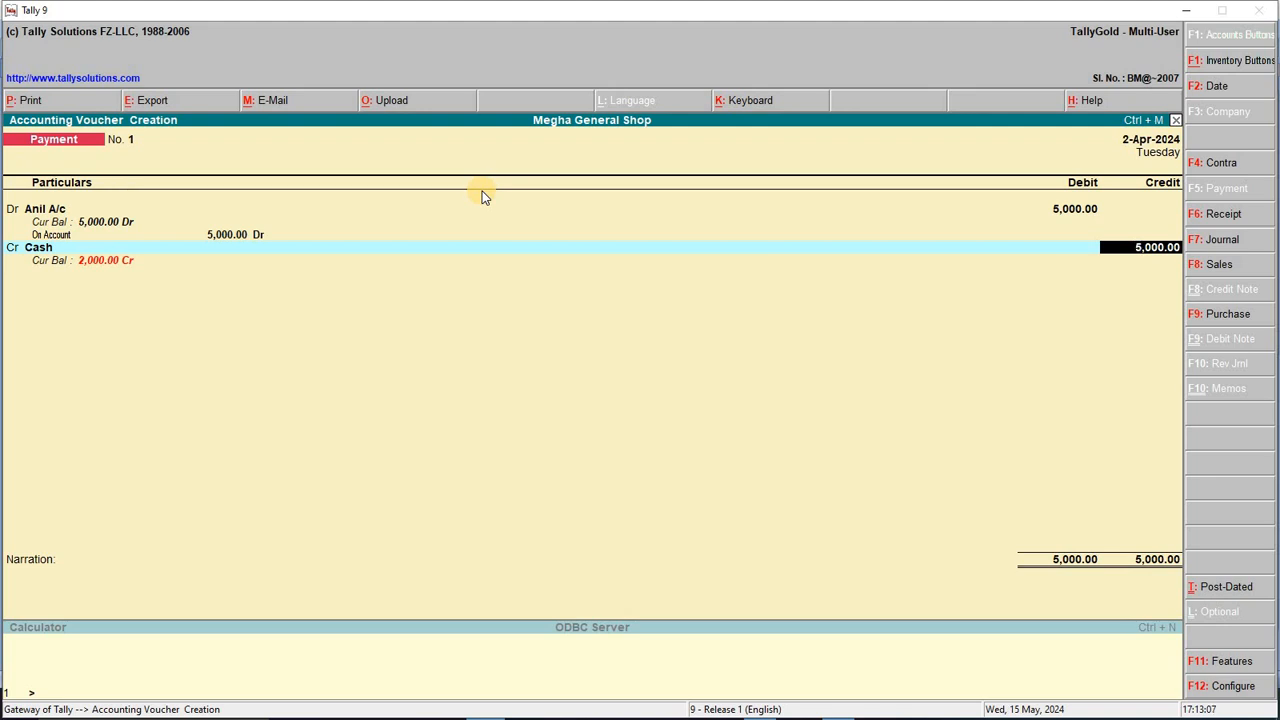
{"action": "key", "text": "Return"}
{"action": "key", "text": "Return"}
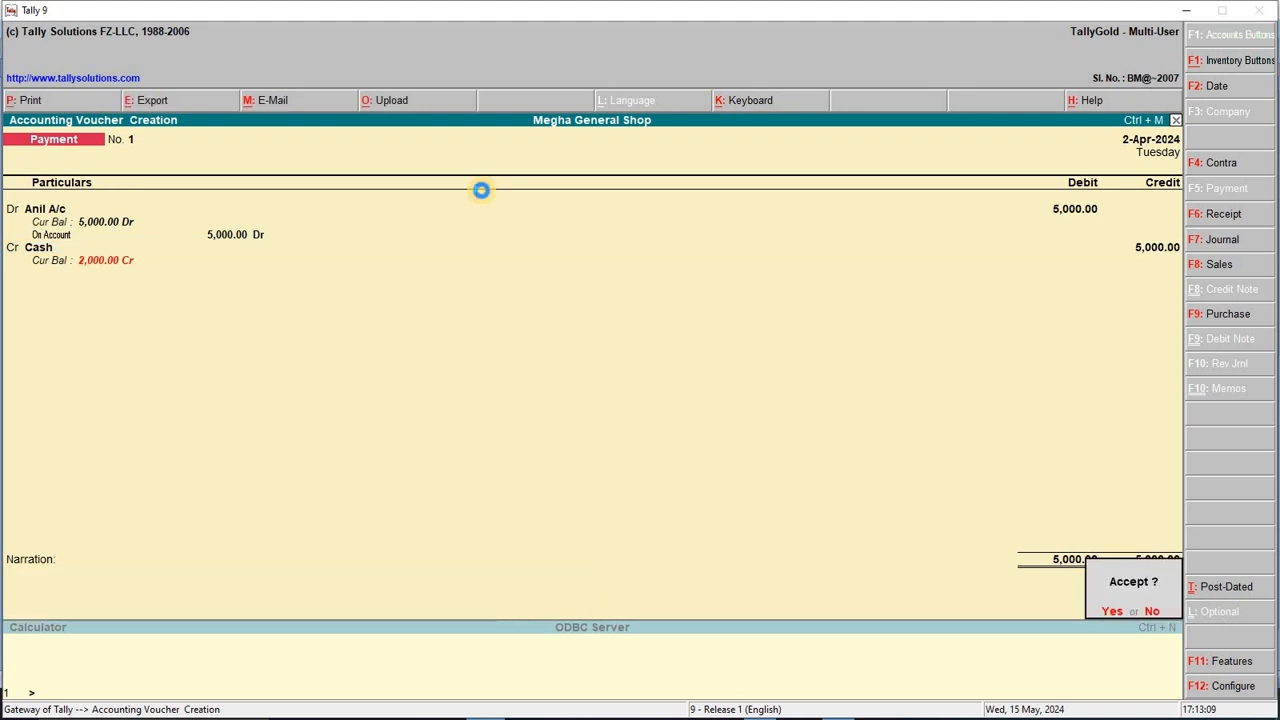
{"action": "key", "text": "Return"}
{"action": "key", "text": "alt+Tab"}
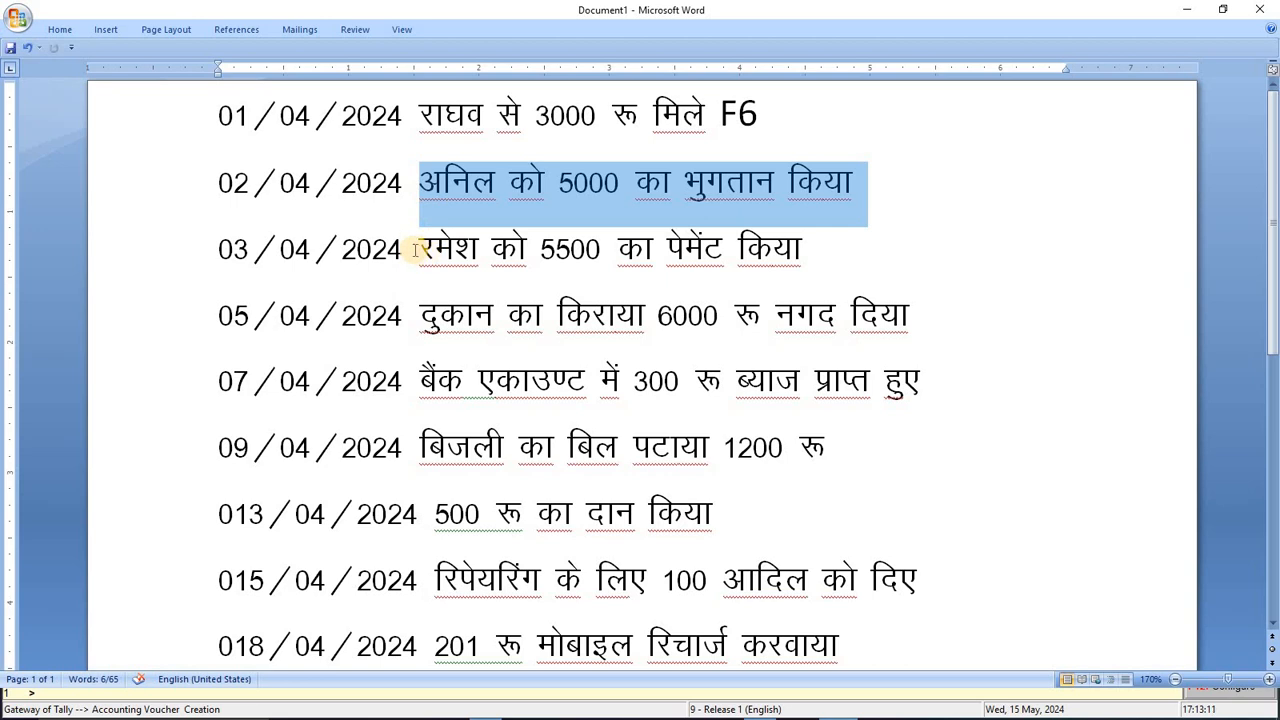
Step: Confirm 3-Apr-2024 as the payment voucher date
{"action": "left_click_drag", "start_coordinate": [420, 246], "coordinate": [845, 253]}
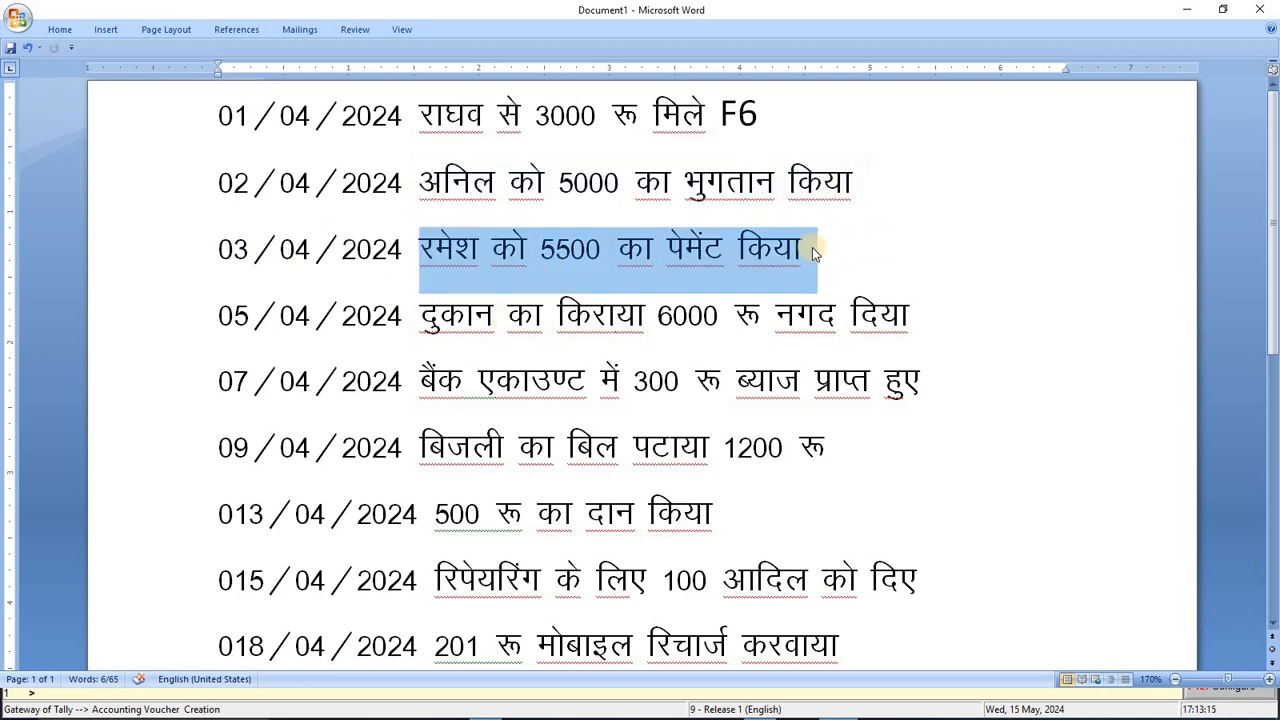
{"action": "left_click", "coordinate": [218, 249]}
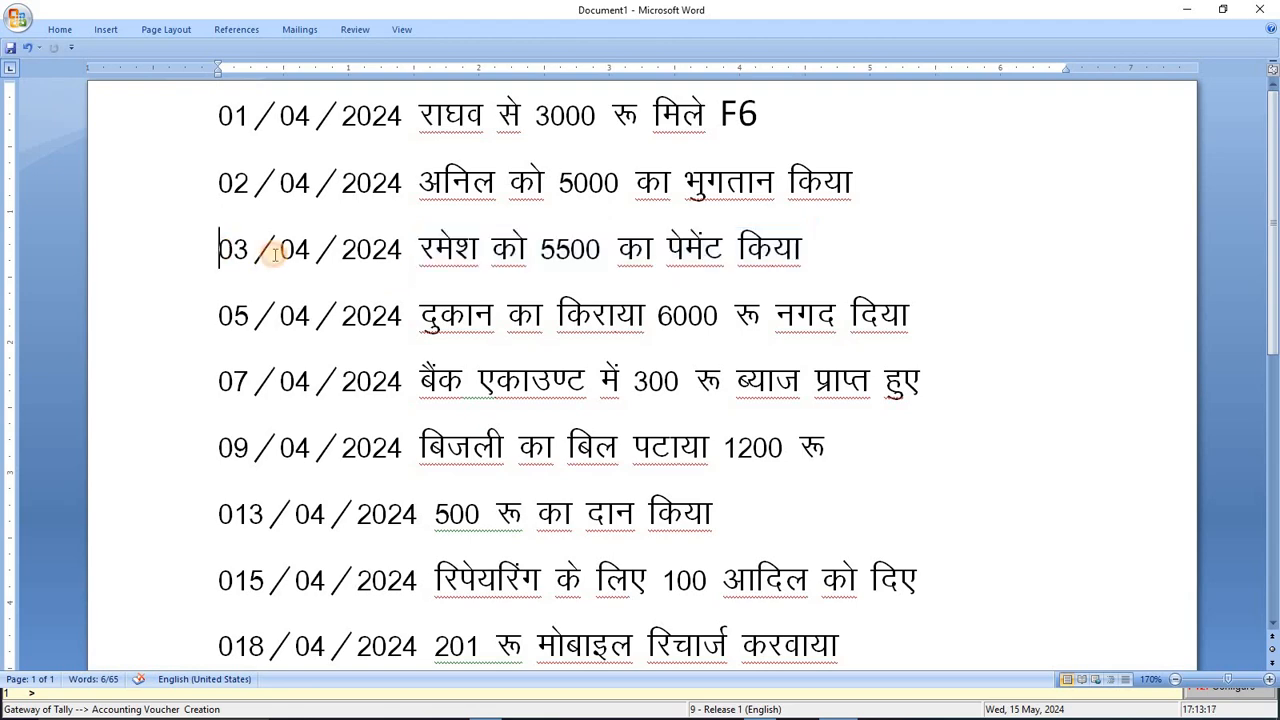
{"action": "key", "text": "alt+Tab"}
{"action": "key", "text": "F2"}
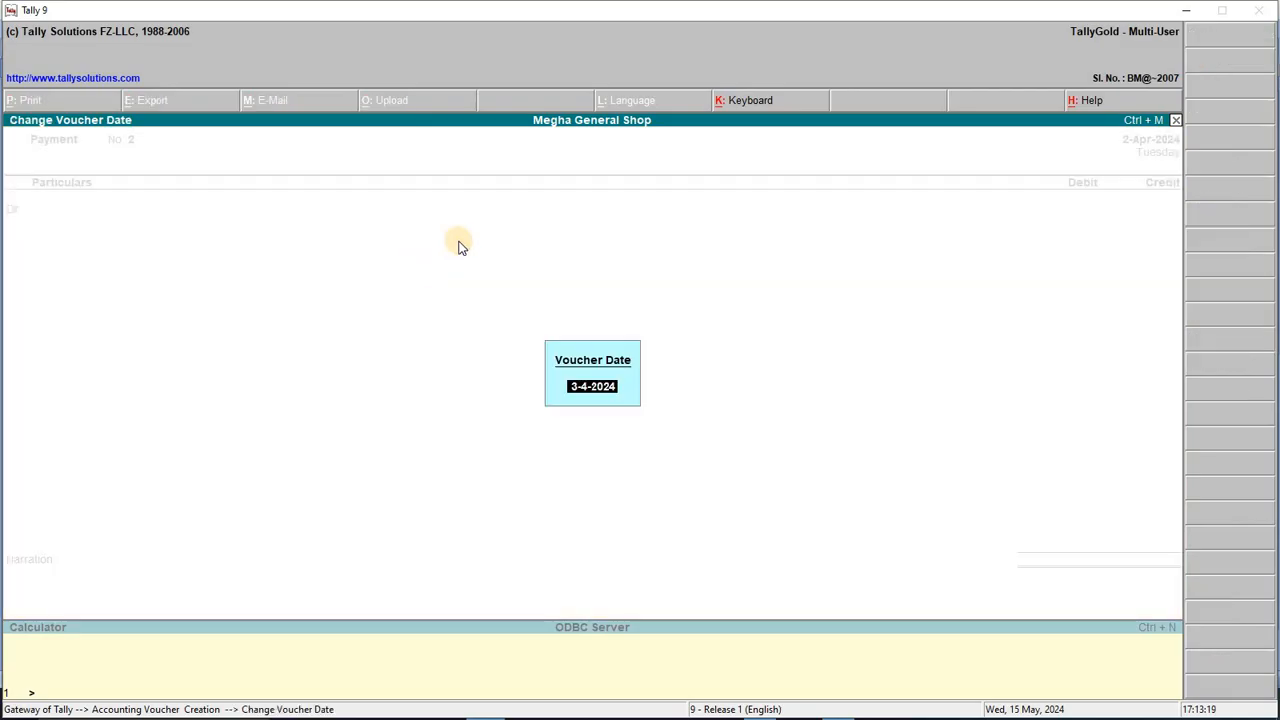
{"action": "key", "text": "Return"}
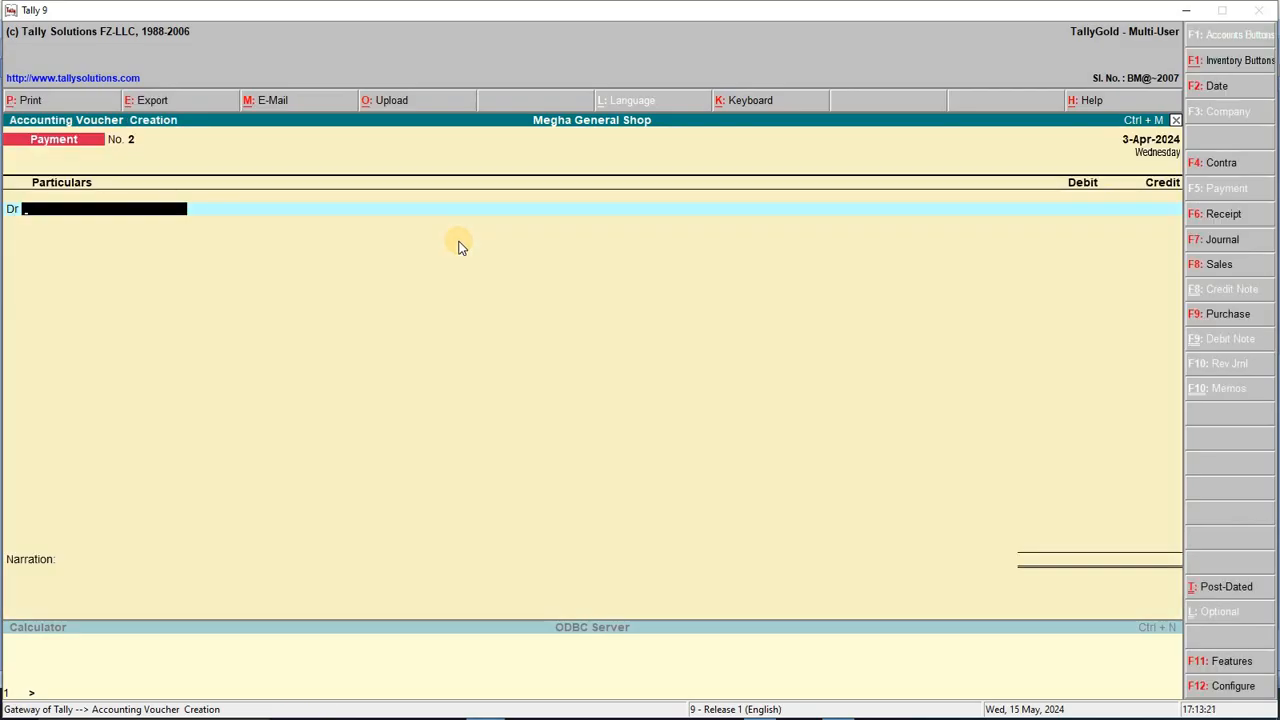
Step: Debit Ramesh A/c 5,500 on account, credit Cash, skip narration, and save
{"action": "type", "text": "RA"}
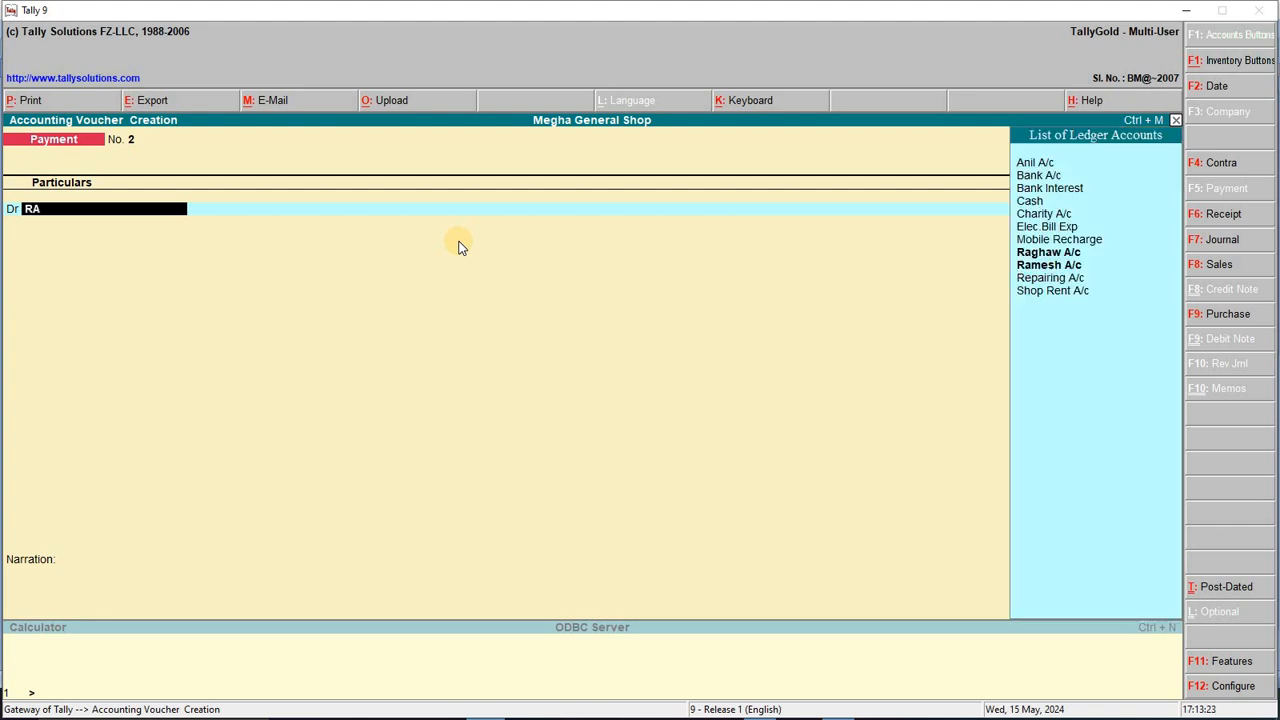
{"action": "type", "text": "M"}
{"action": "key", "text": "Return"}
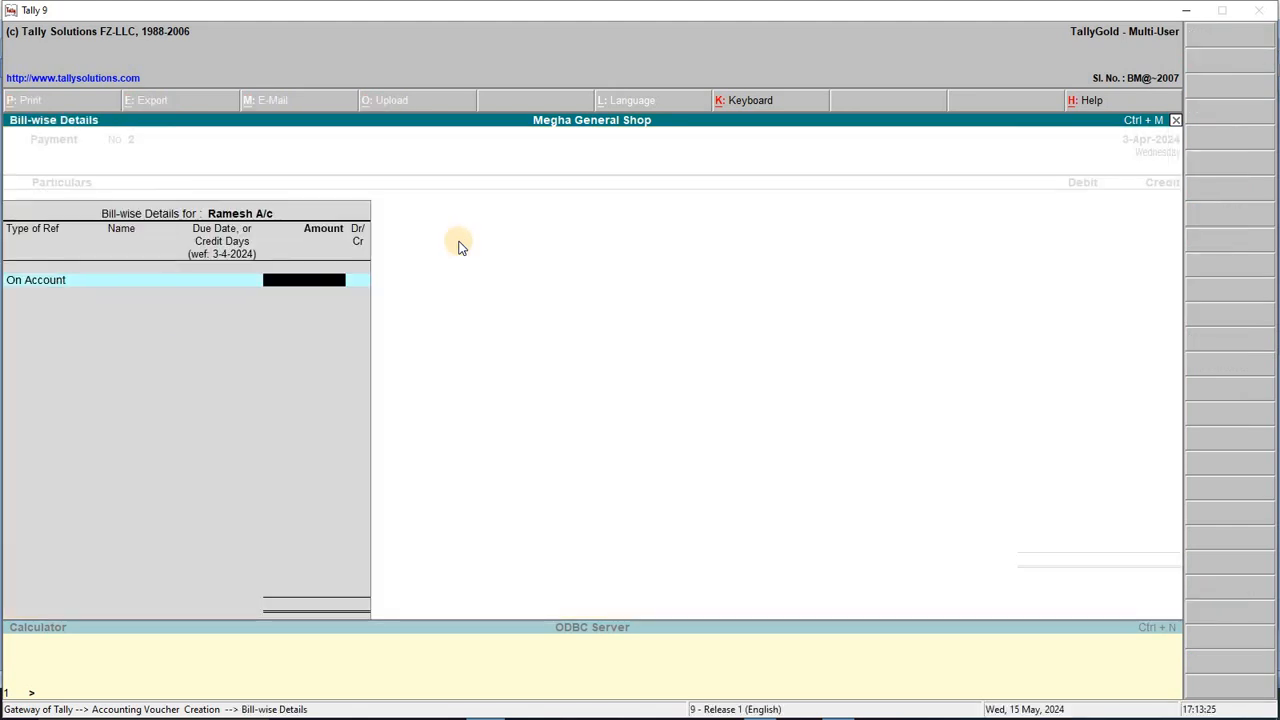
{"action": "type", "text": "5,500"}
{"action": "key", "text": "Return"}
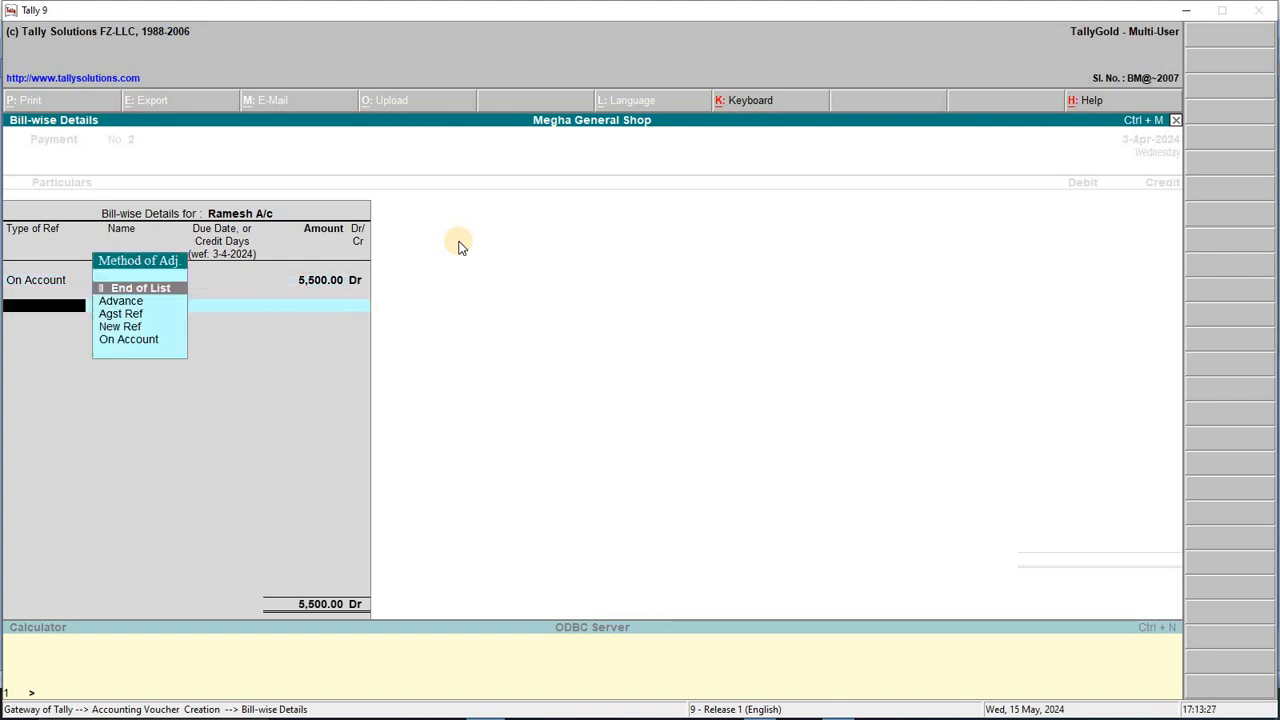
{"action": "key", "text": "Return"}
{"action": "type", "text": "CA"}
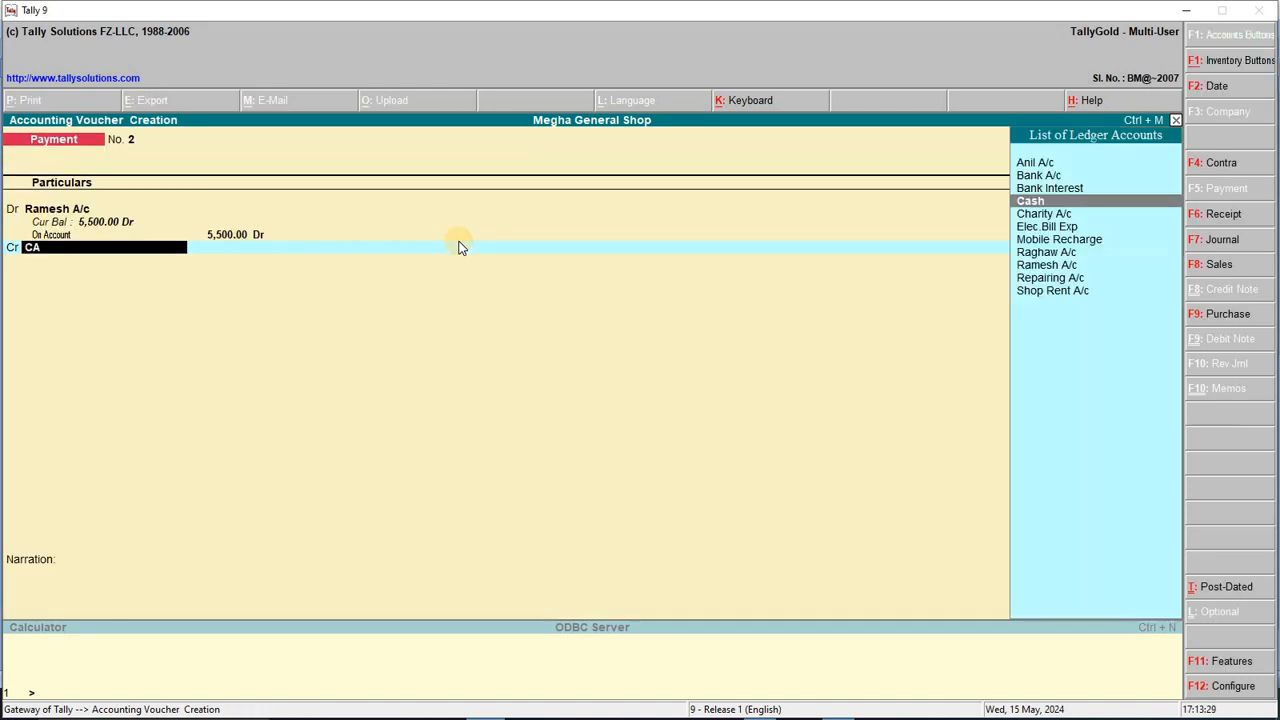
{"action": "key", "text": "Return"}
{"action": "key", "text": "alt+Tab"}
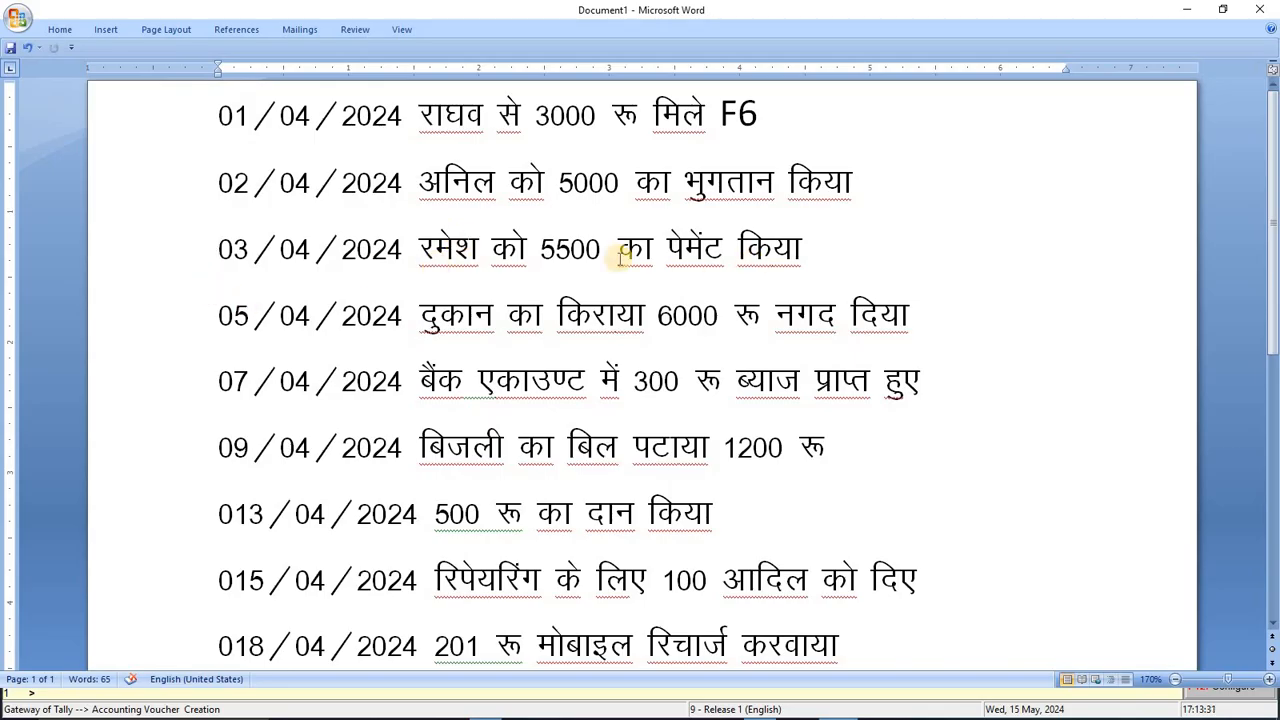
{"action": "key", "text": "alt+Tab"}
{"action": "key", "text": "Return"}
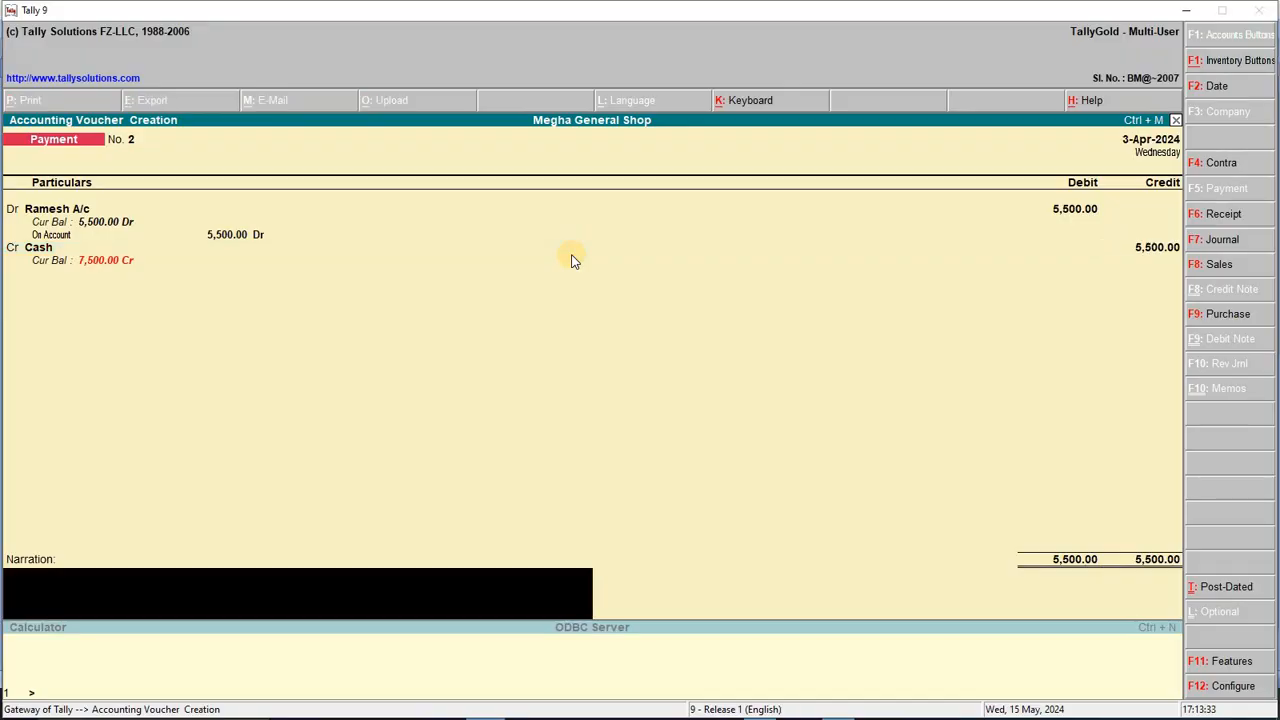
{"action": "key", "text": "Return"}
{"action": "key", "text": "Return"}
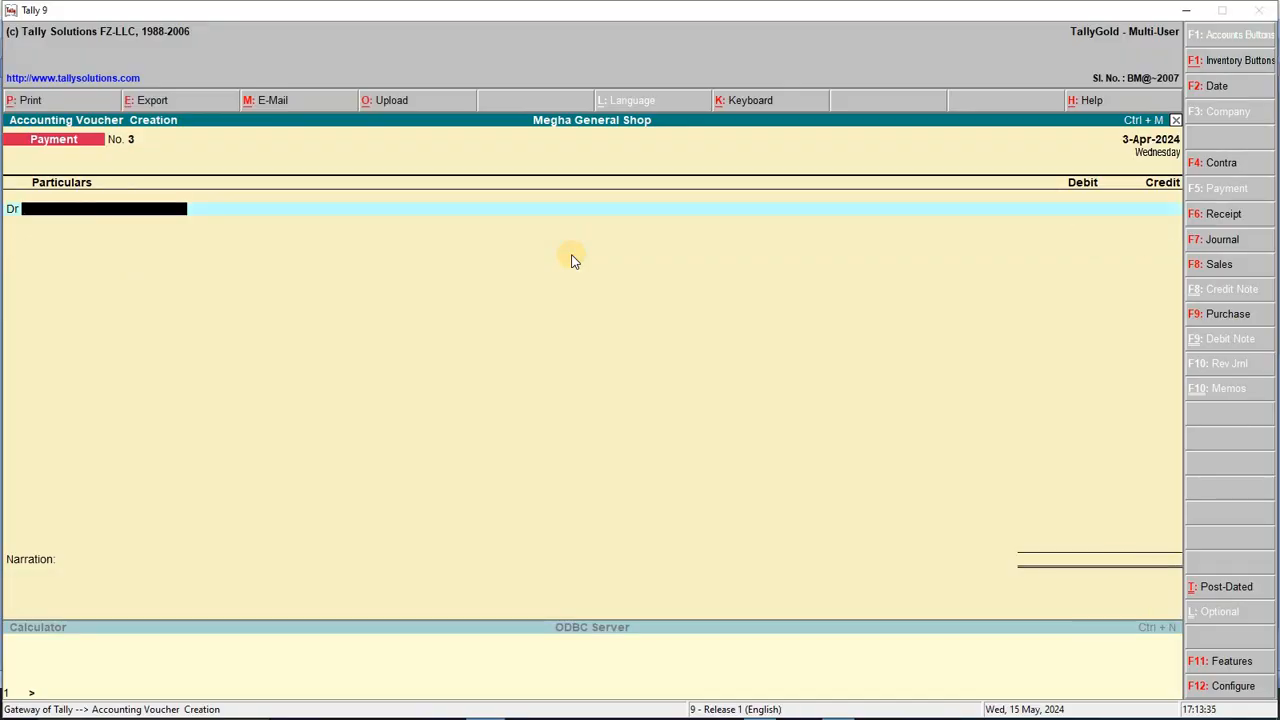
Step: Date the next payment voucher 4-Apr-2024, then change it to 5-Apr-2024
{"action": "key", "text": "F2"}
{"action": "type", "text": "4-4-2024"}
{"action": "key", "text": "Return"}
{"action": "key", "text": "alt+Tab"}
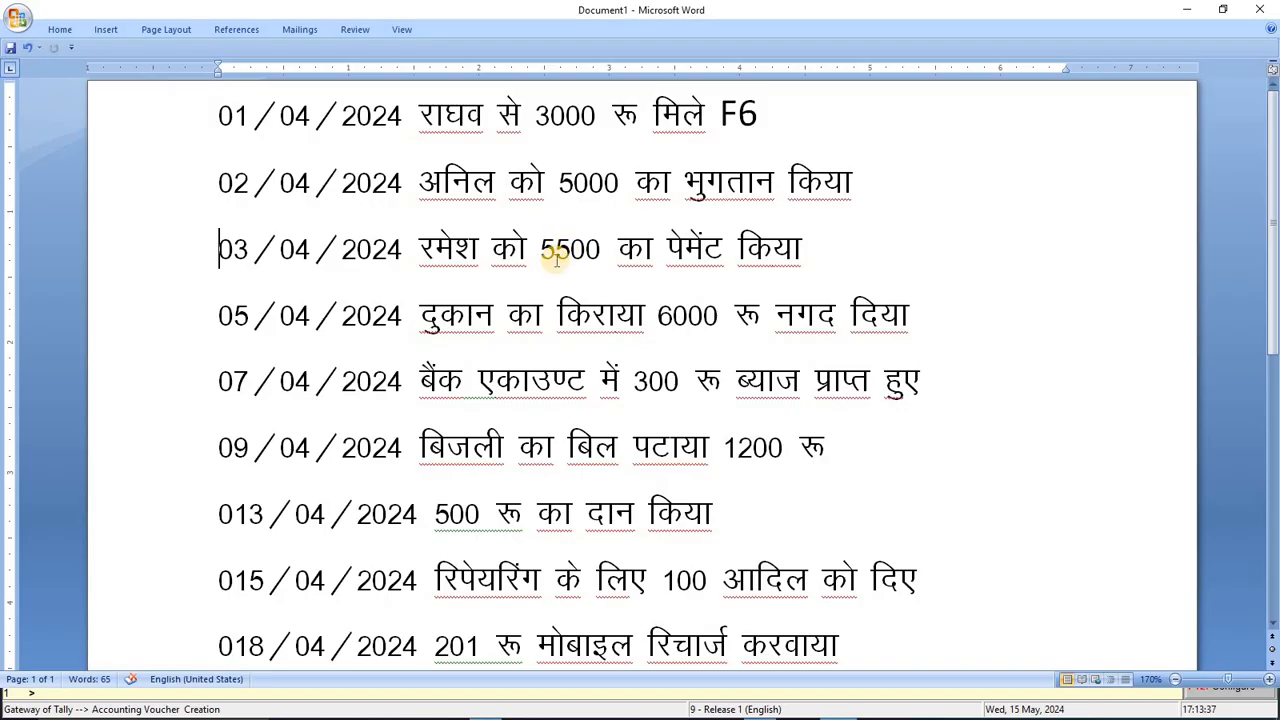
{"action": "double_click", "coordinate": [343, 309]}
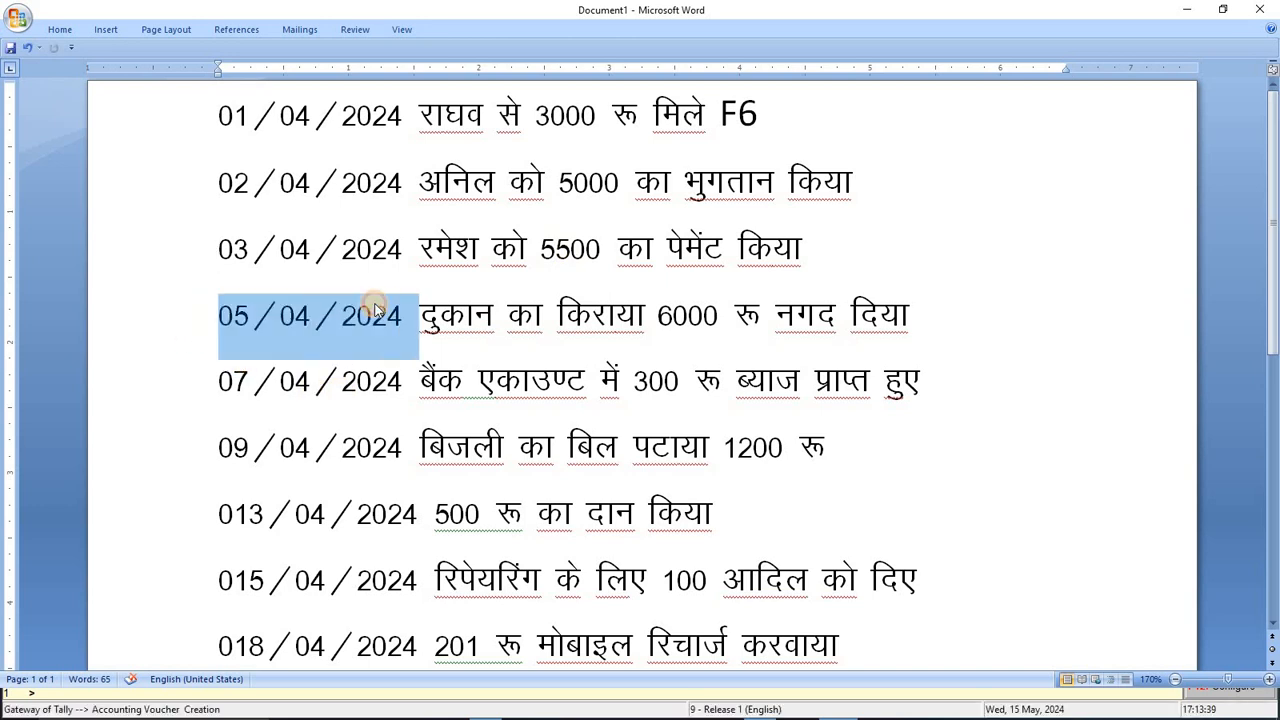
{"action": "key", "text": "alt+Tab"}
{"action": "key", "text": "F2"}
{"action": "type", "text": "5-4-2024"}
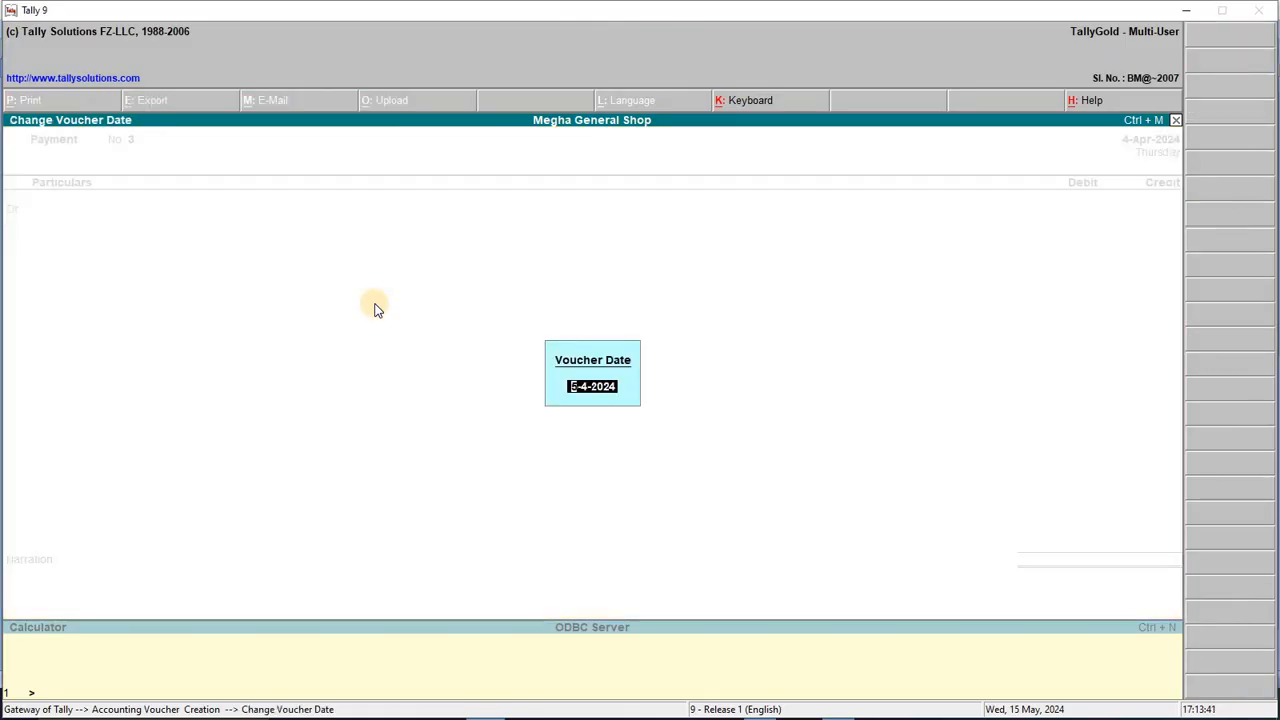
{"action": "key", "text": "Return"}
{"action": "key", "text": "alt+Tab"}
{"action": "left_click", "coordinate": [526, 312]}
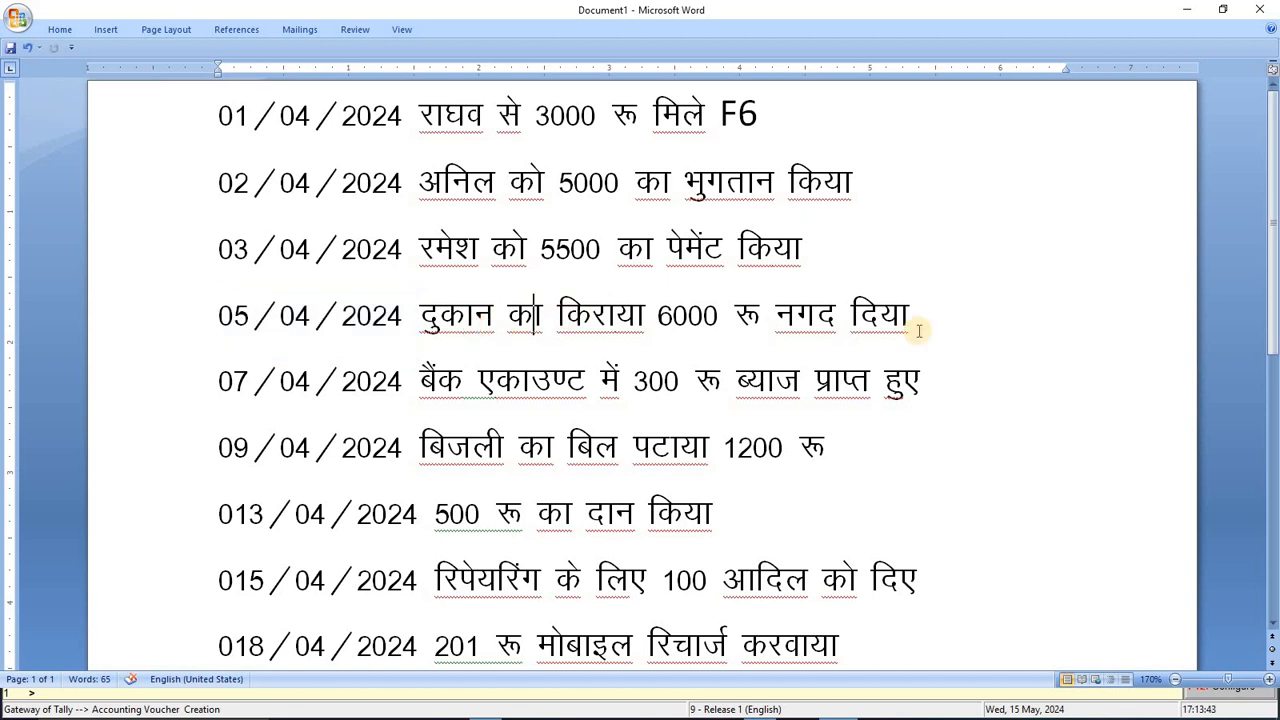
Step: Debit Shop Rent A/c 6,000 against Cash and save the payment voucher
{"action": "left_click_drag", "start_coordinate": [664, 311], "coordinate": [742, 316]}
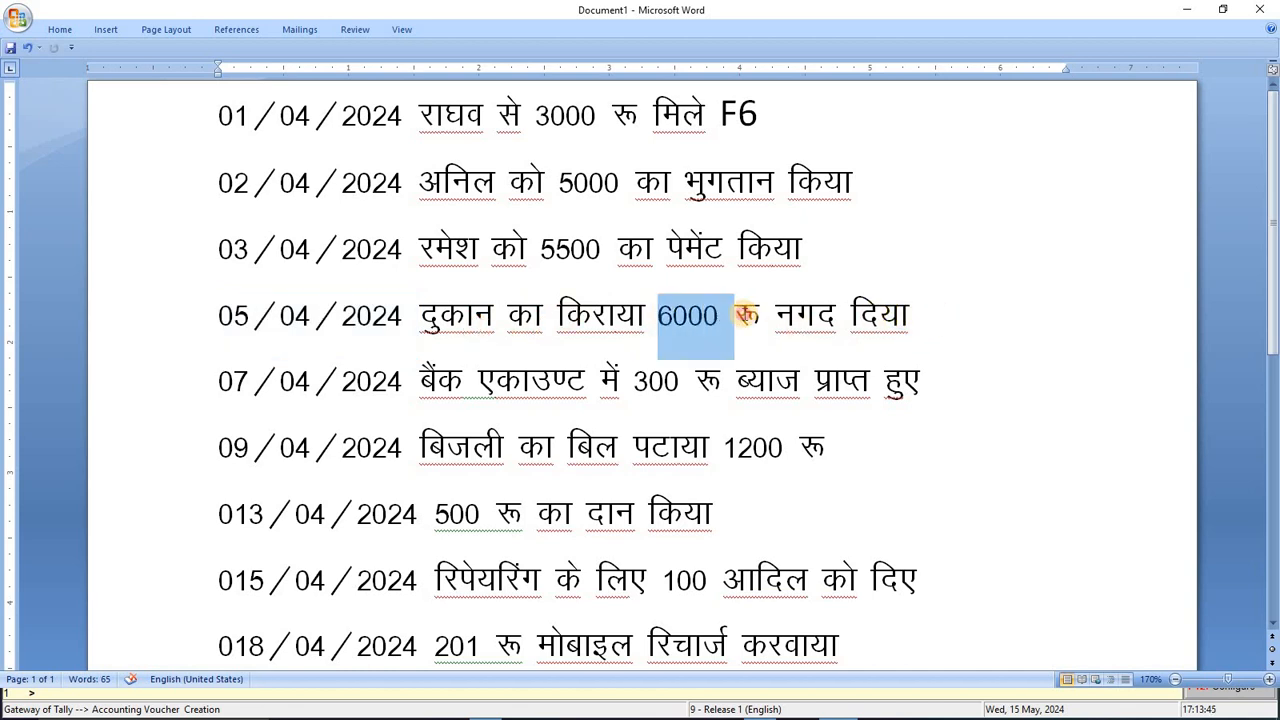
{"action": "key", "text": "alt+Tab"}
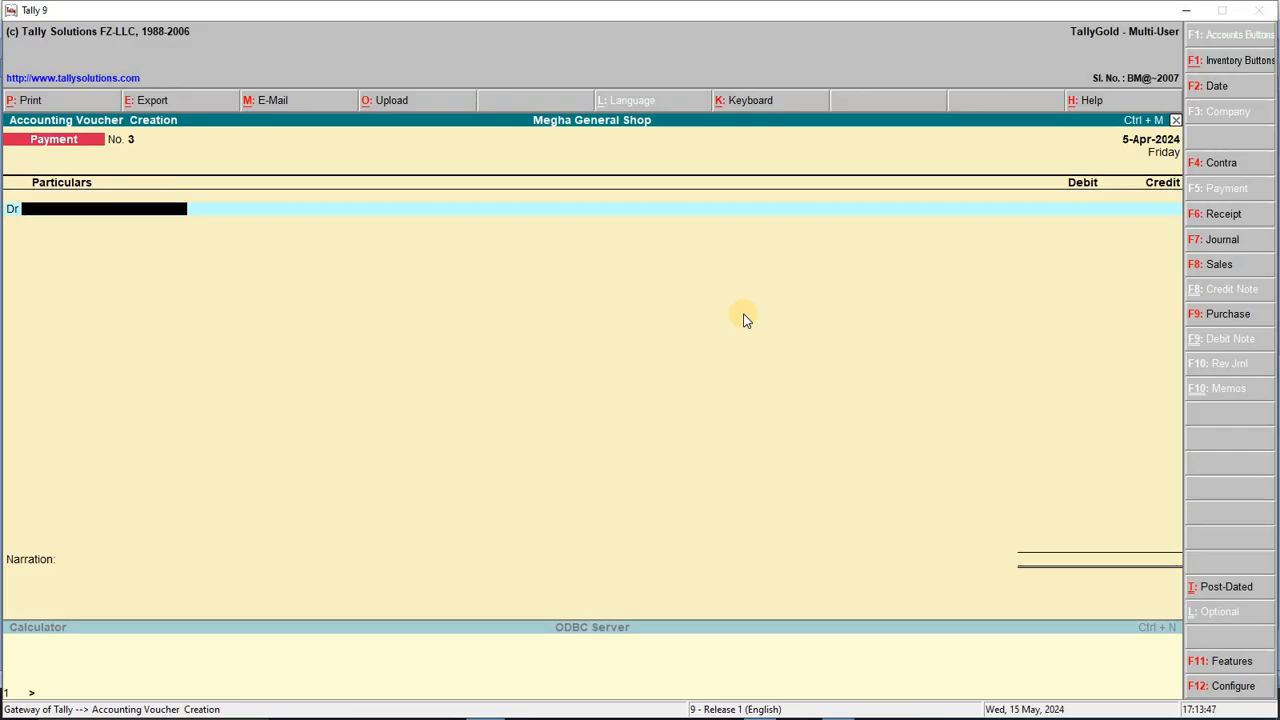
{"action": "type", "text": "SHOP"}
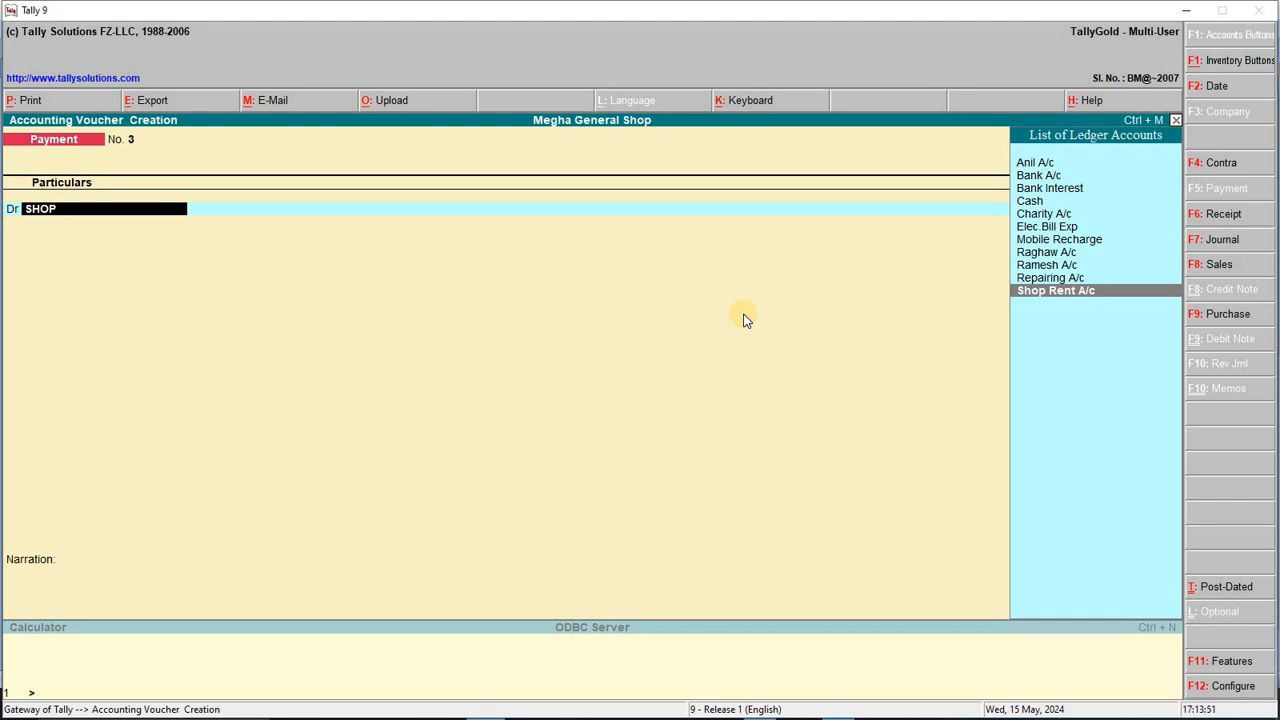
{"action": "key", "text": "Return"}
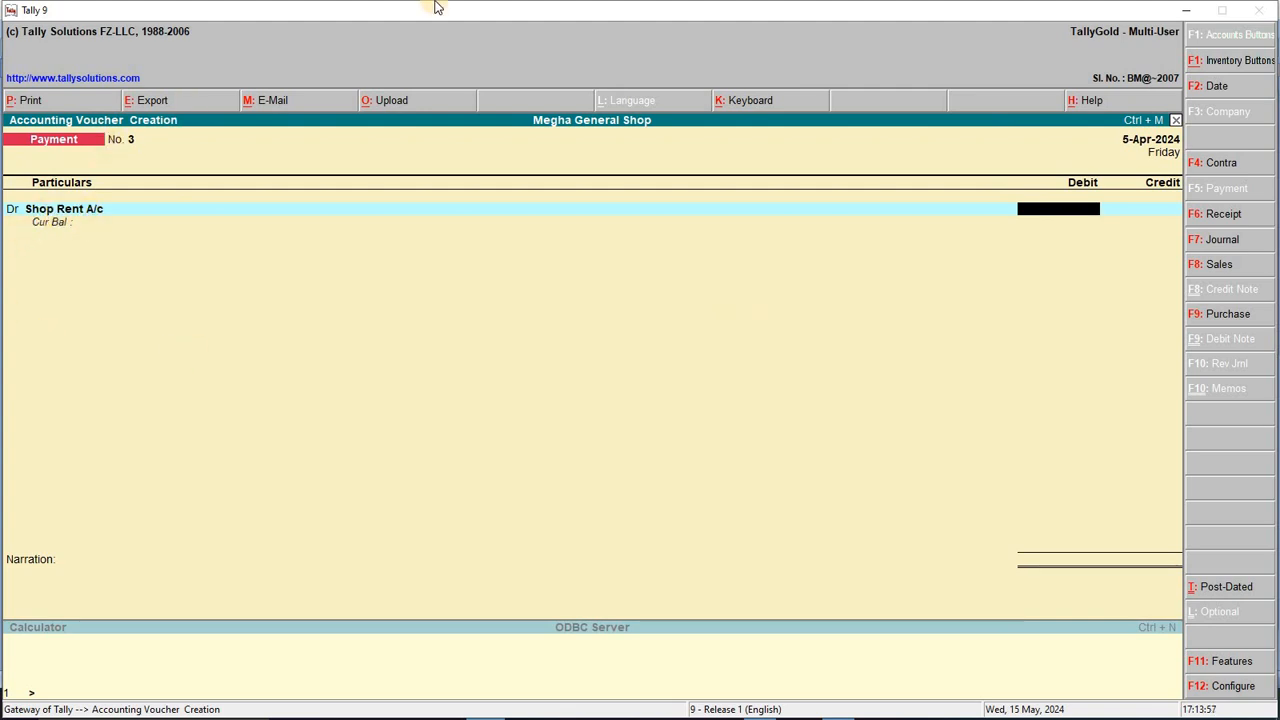
{"action": "key", "text": "Return"}
{"action": "key", "text": "Return"}
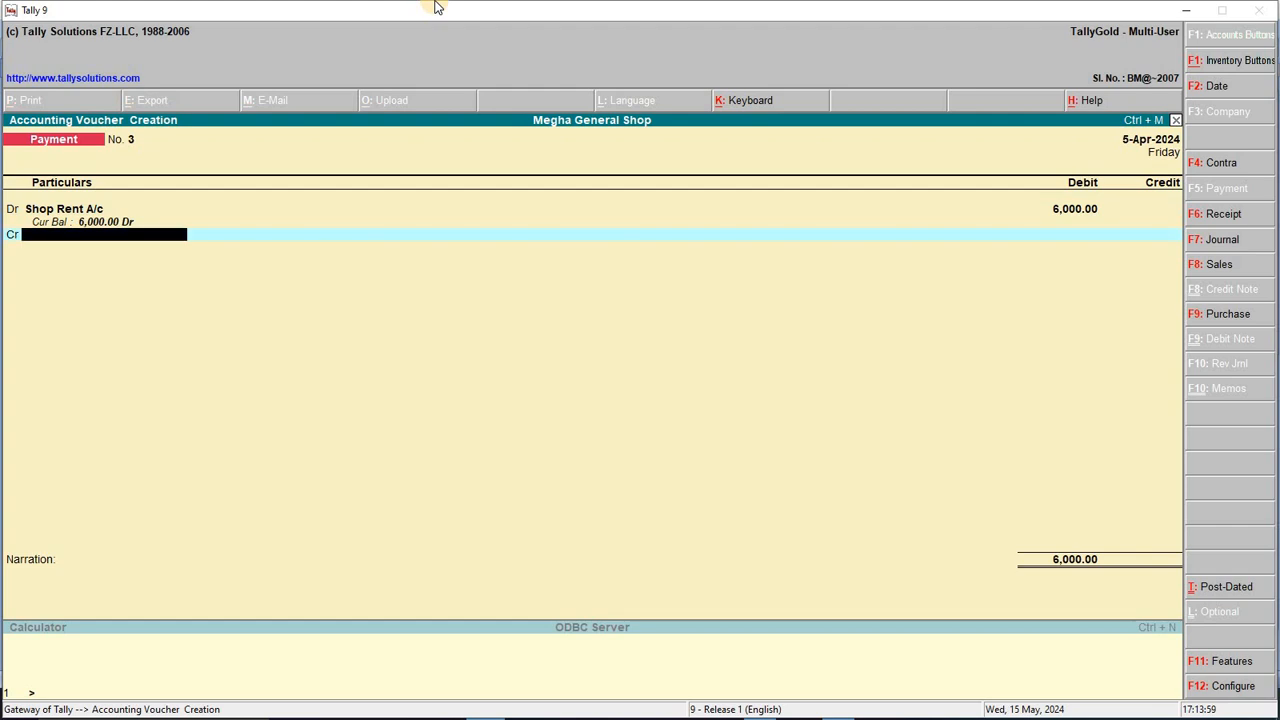
{"action": "type", "text": "CA"}
{"action": "key", "text": "Return"}
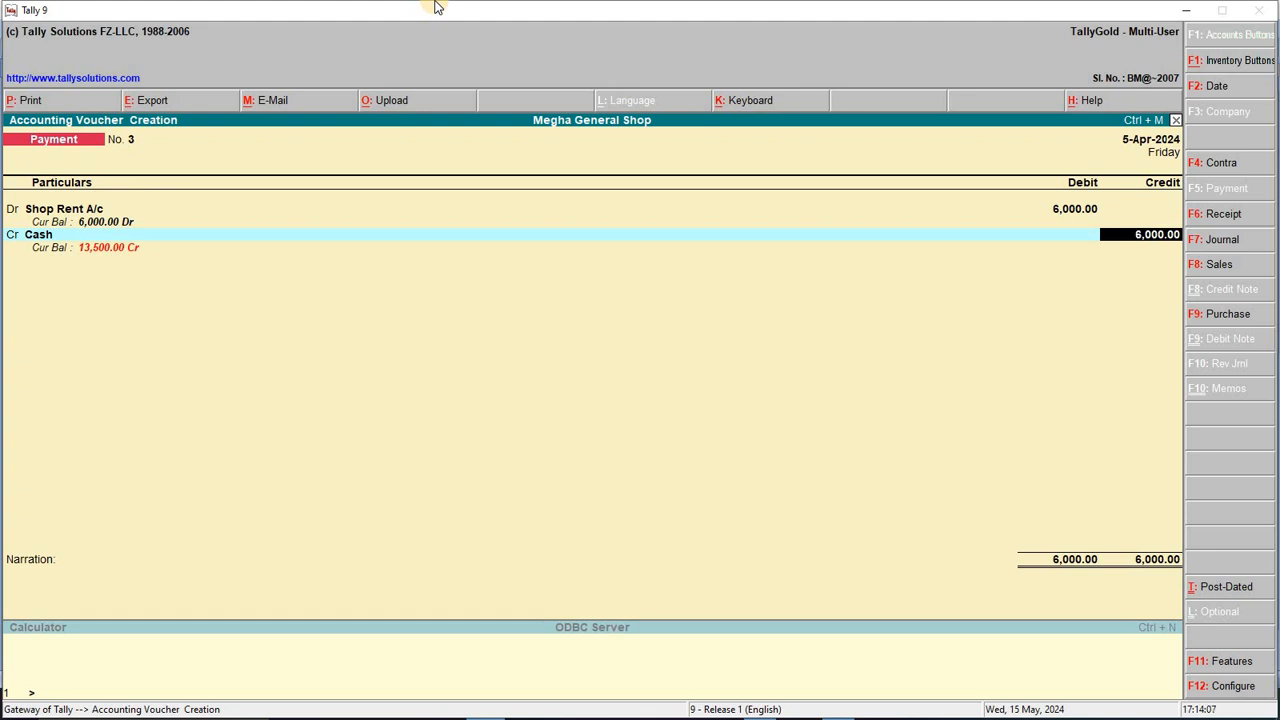
{"action": "key", "text": "Return"}
{"action": "key", "text": "Return"}
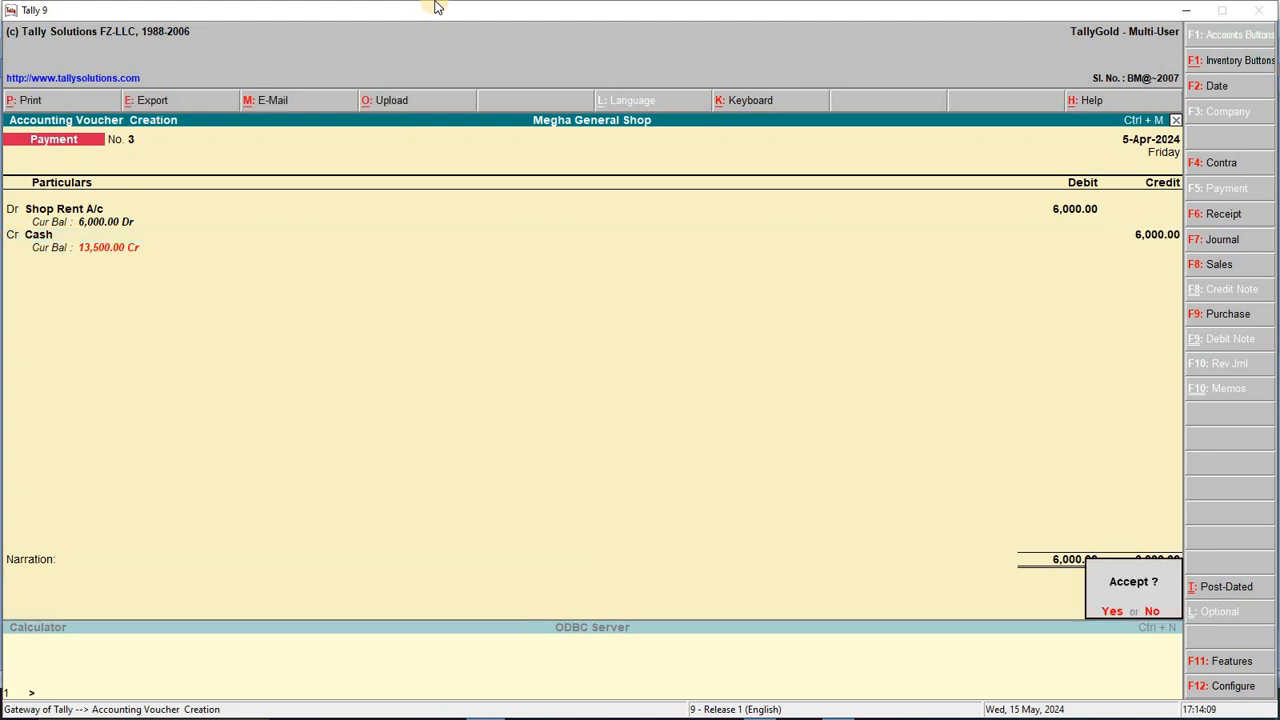
{"action": "key", "text": "Return"}
{"action": "key", "text": "F2"}
{"action": "key", "text": "Return"}
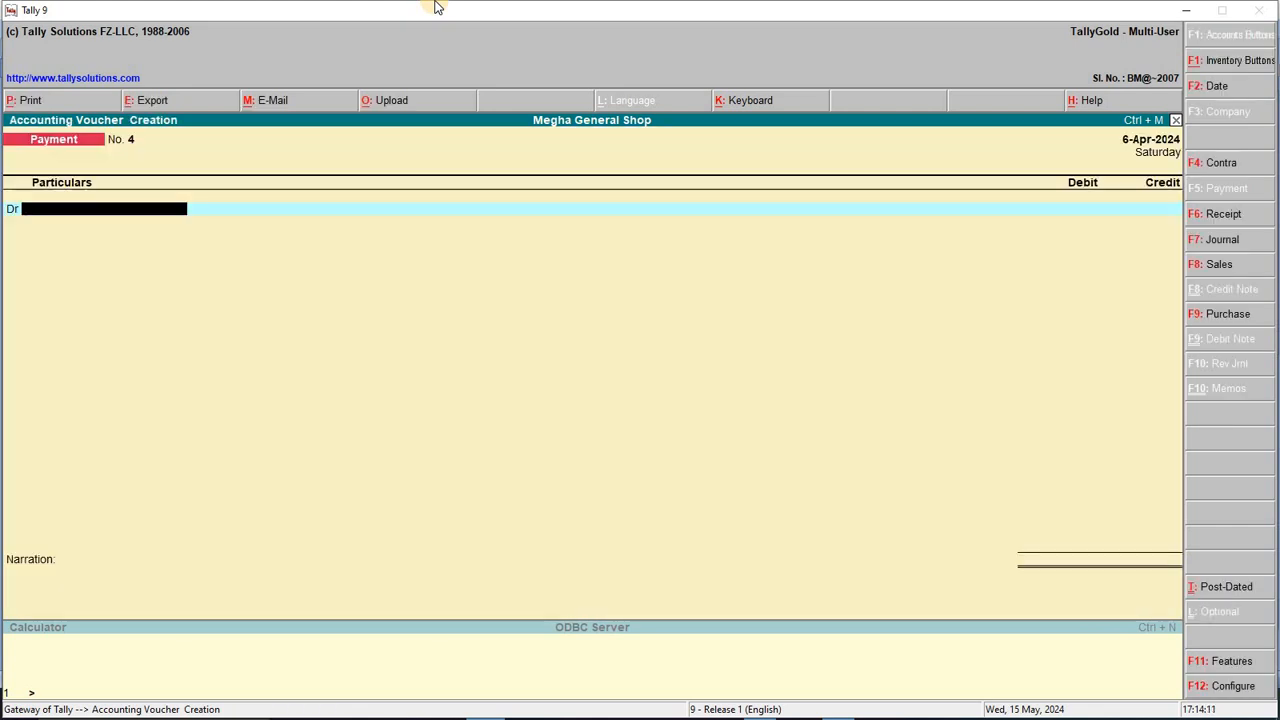
Step: Confirm 7-Apr-2024 as the voucher date from the 07/04/2024 line in the notes
{"action": "key", "text": "alt+Tab"}
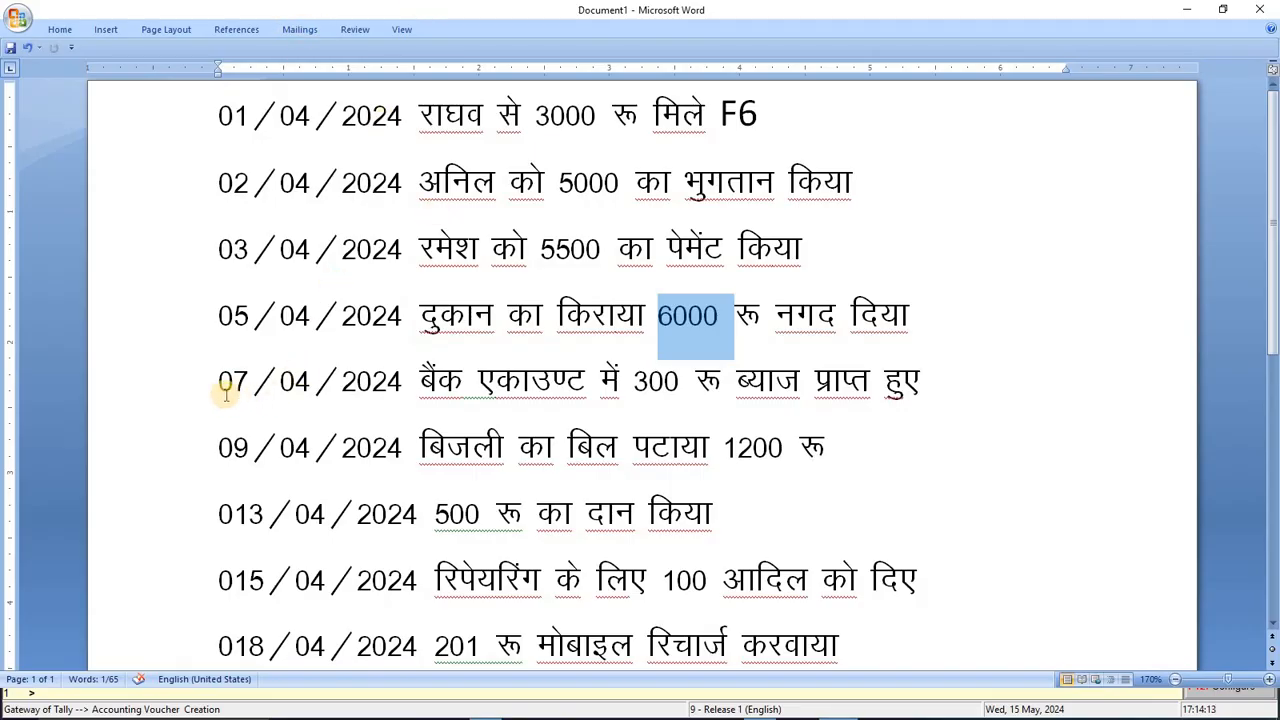
{"action": "left_click_drag", "start_coordinate": [211, 381], "coordinate": [1020, 393]}
{"action": "left_click", "coordinate": [1019, 388]}
{"action": "key", "text": "alt+Tab"}
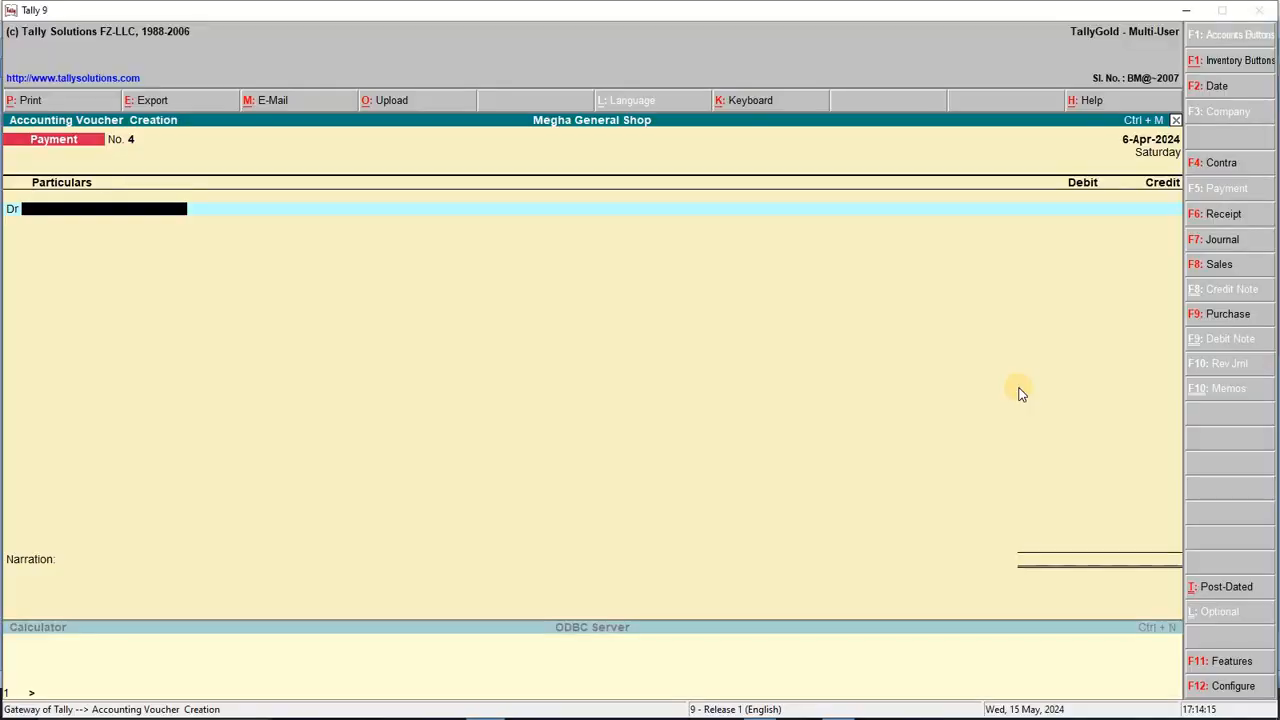
{"action": "key", "text": "F2"}
{"action": "key", "text": "Return"}
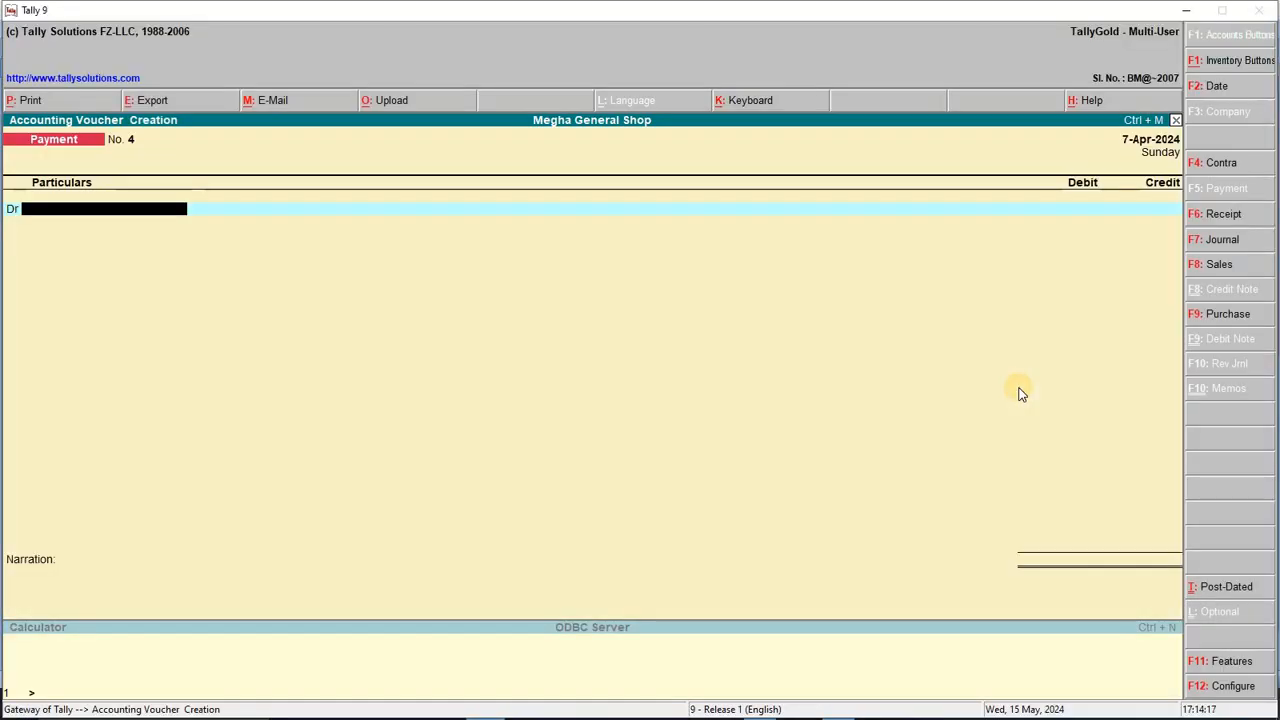
Step: Switch the voucher to Receipt and set its date to 7/4/2024
{"action": "key", "text": "alt+Tab"}
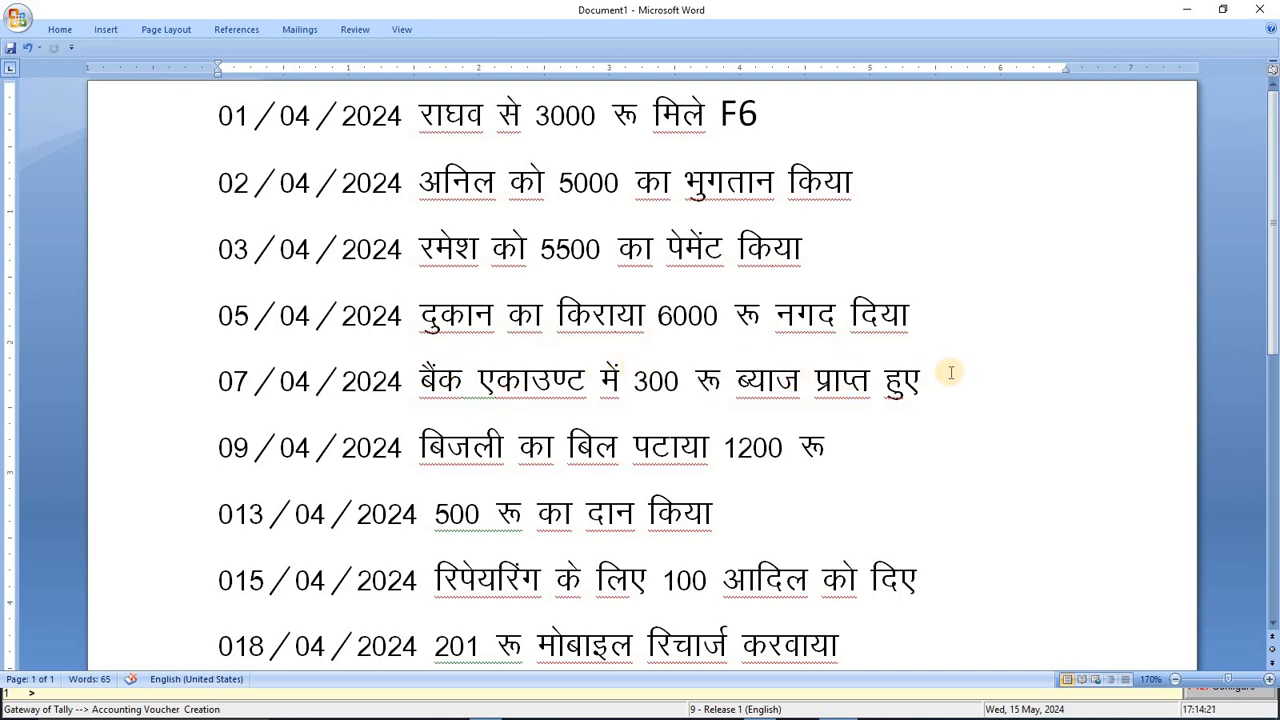
{"action": "key", "text": "alt+Tab"}
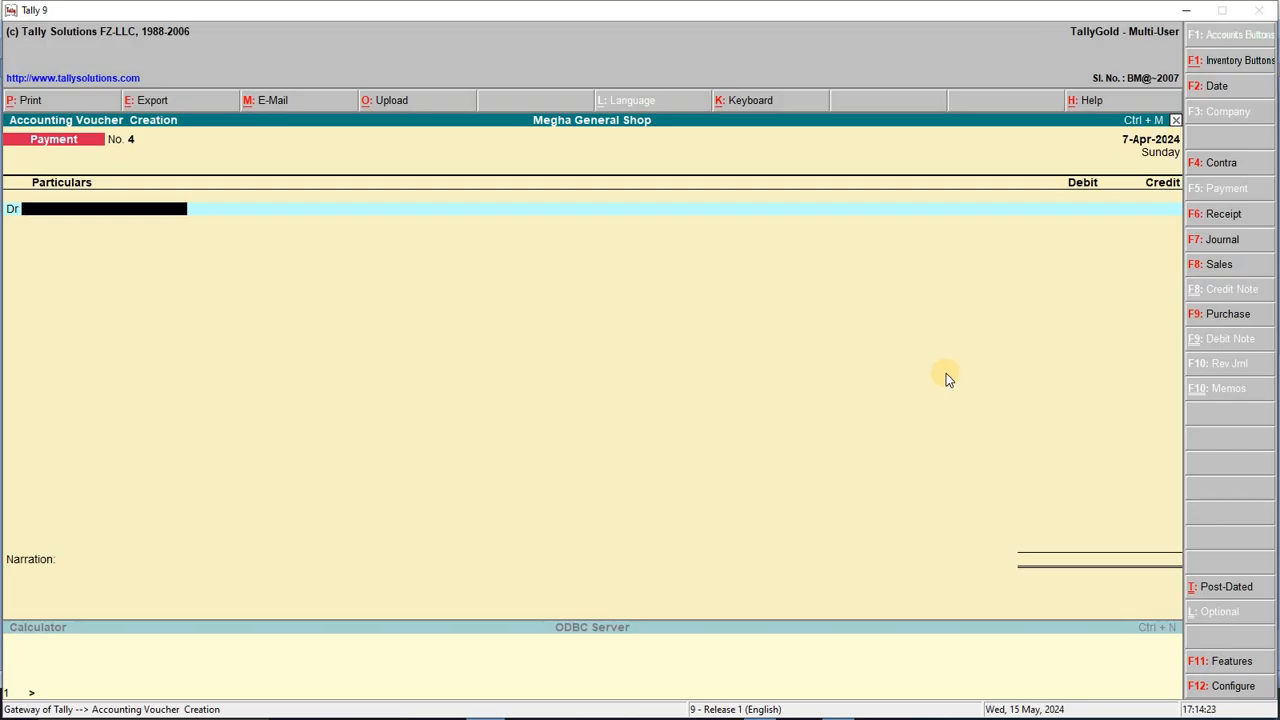
{"action": "key", "text": "F6"}
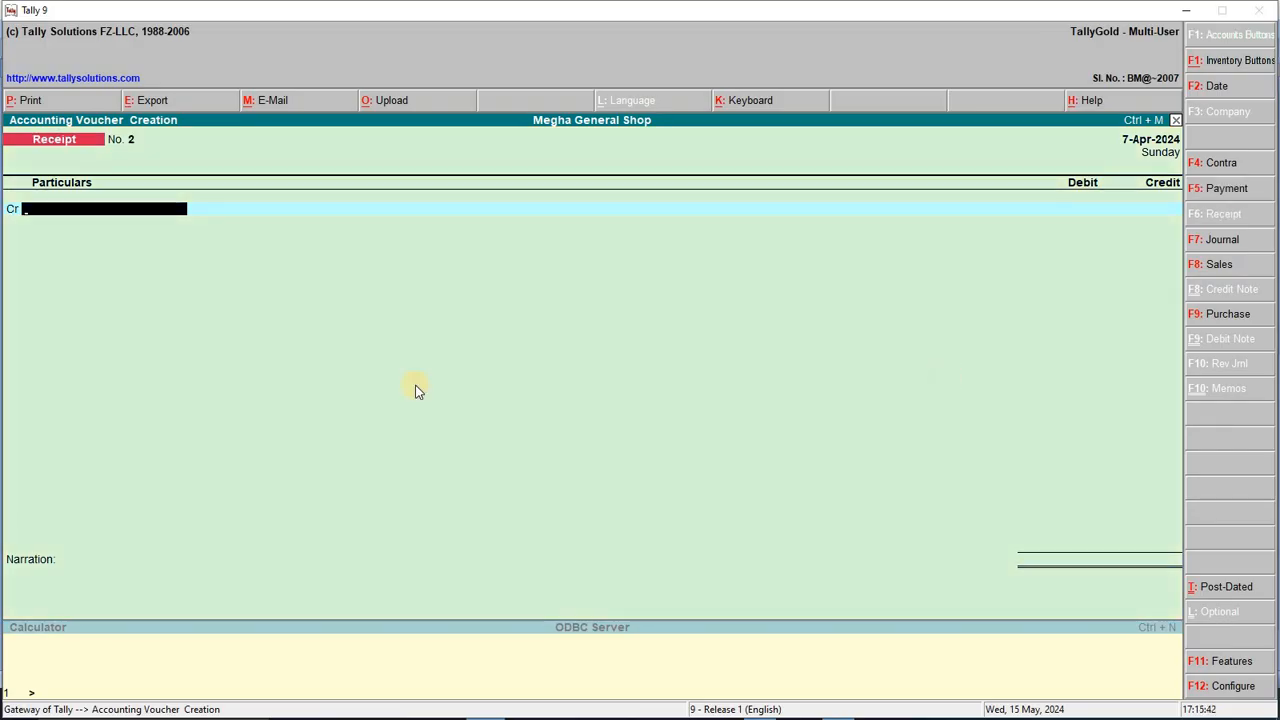
{"action": "key", "text": "alt+Tab"}
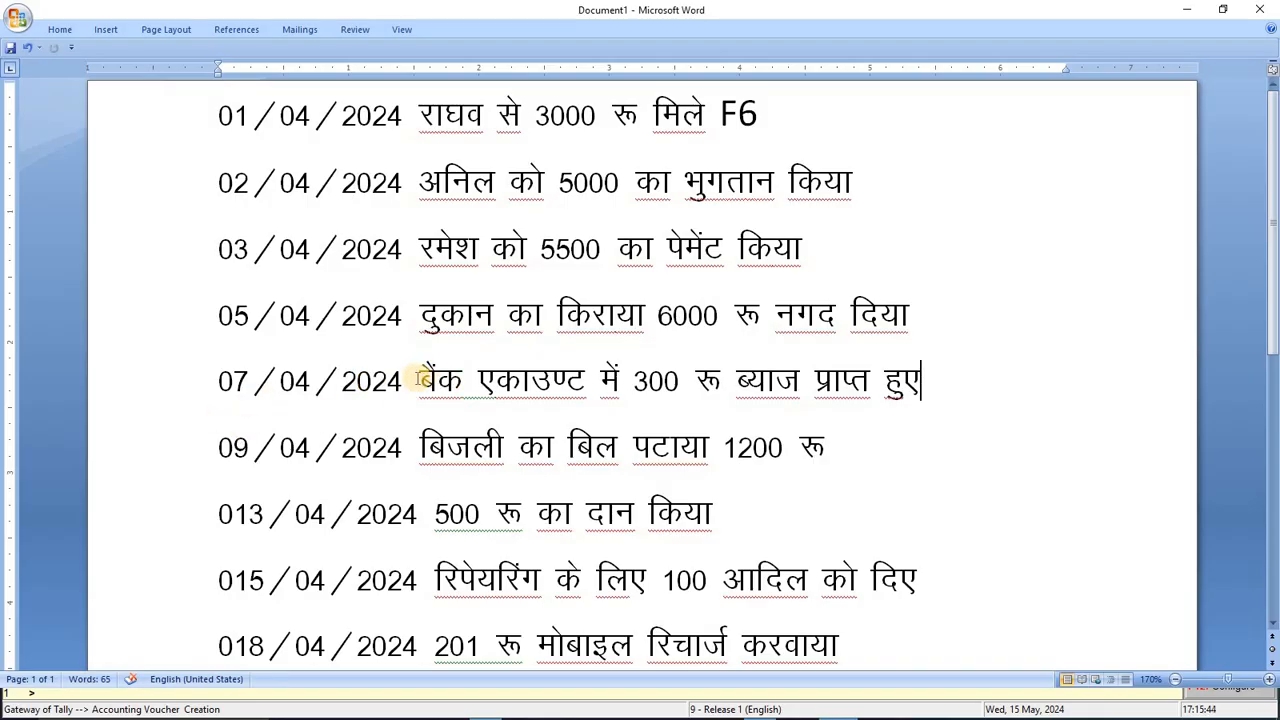
{"action": "left_click_drag", "start_coordinate": [416, 380], "coordinate": [933, 372]}
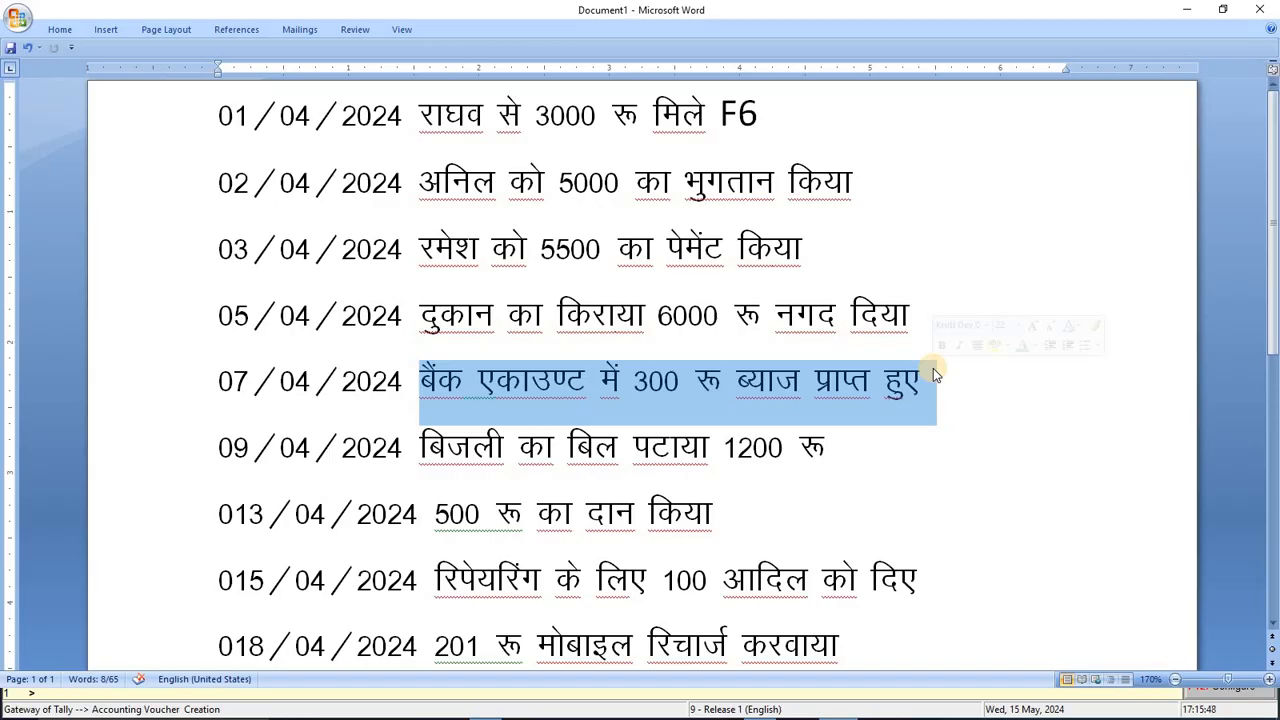
{"action": "key", "text": "alt+Tab"}
{"action": "key", "text": "F2"}
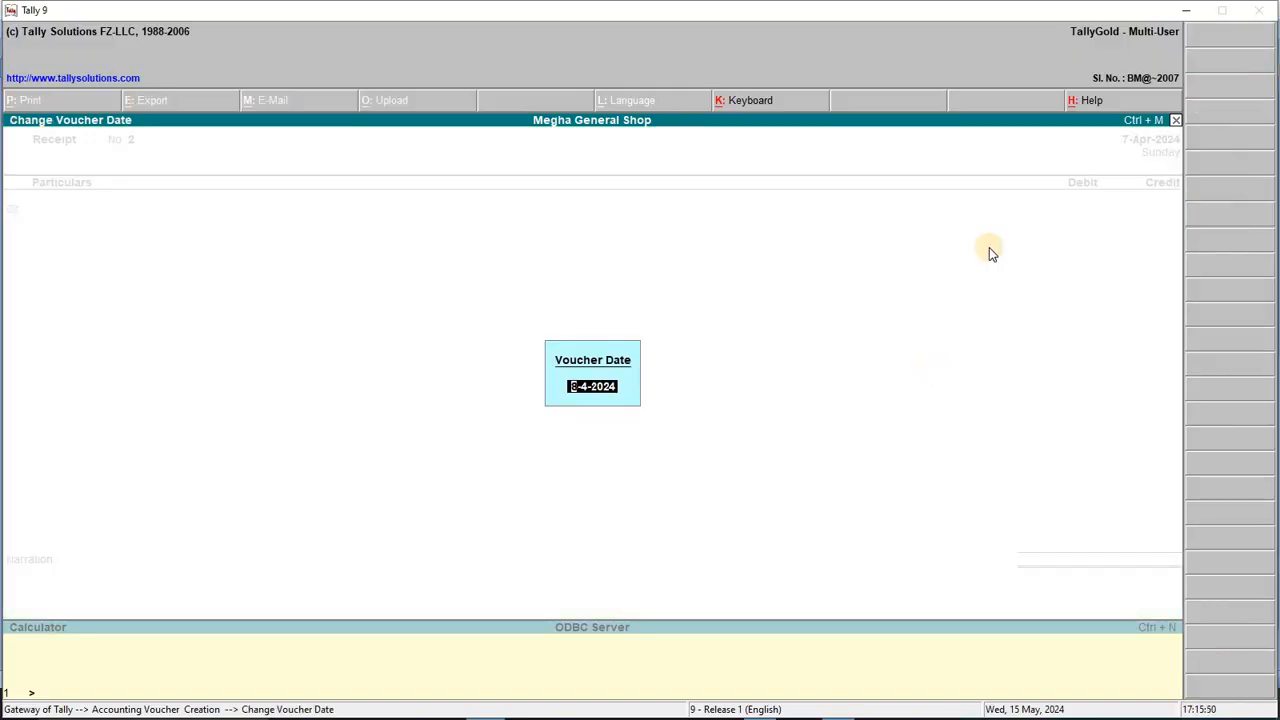
{"action": "type", "text": "7/4/2024"}
{"action": "key", "text": "Return"}
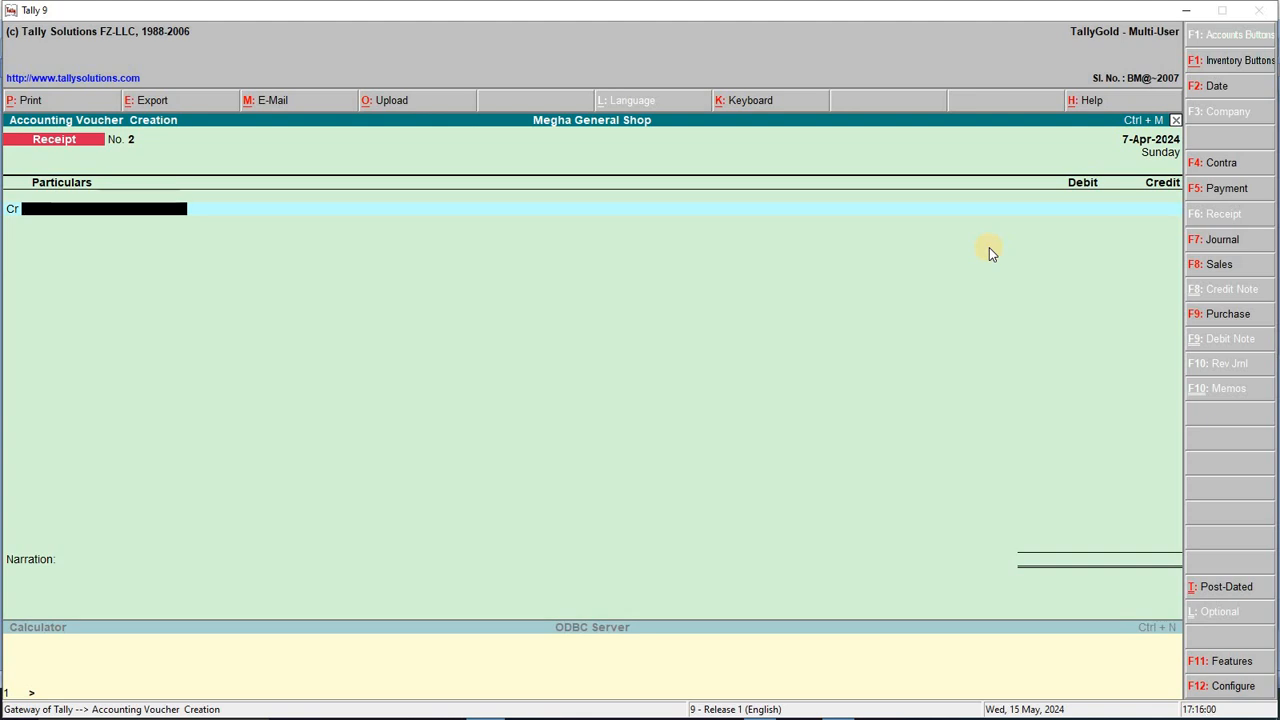
{"action": "key", "text": "alt+Tab"}
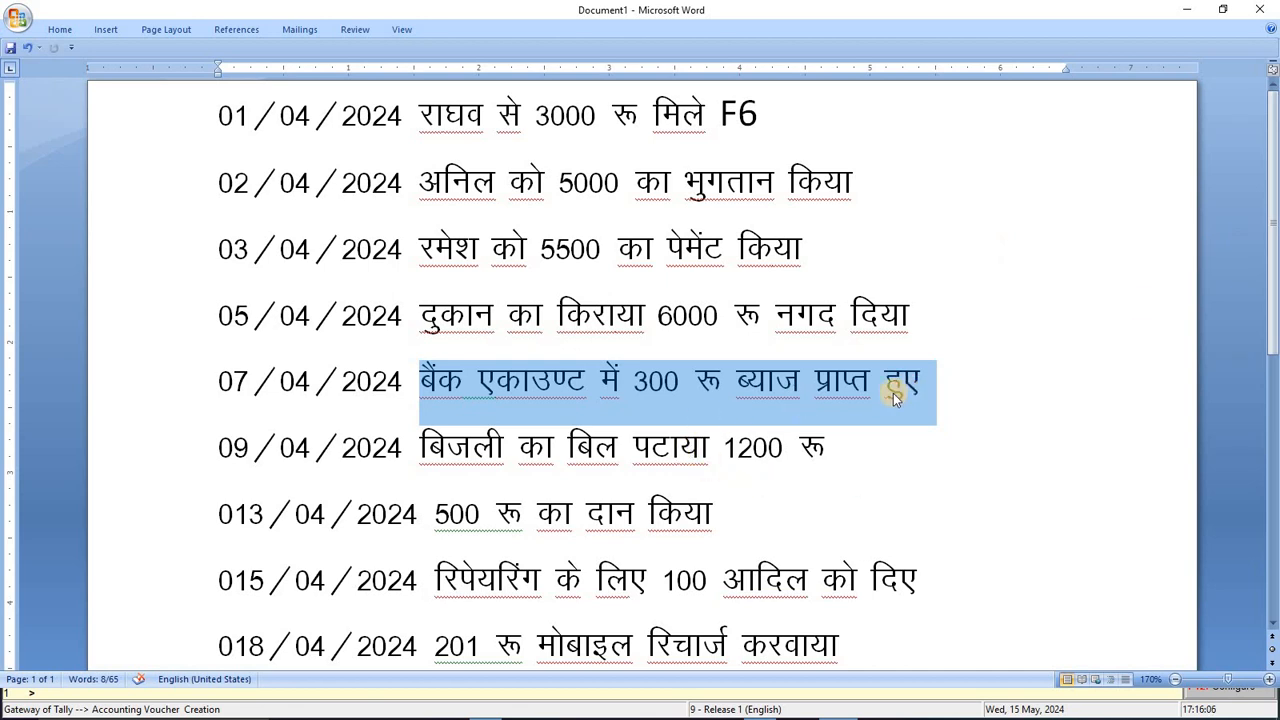
Step: Credit Bank Interest 300, debit Bank A/c 300, and save the receipt
{"action": "key", "text": "alt+Tab"}
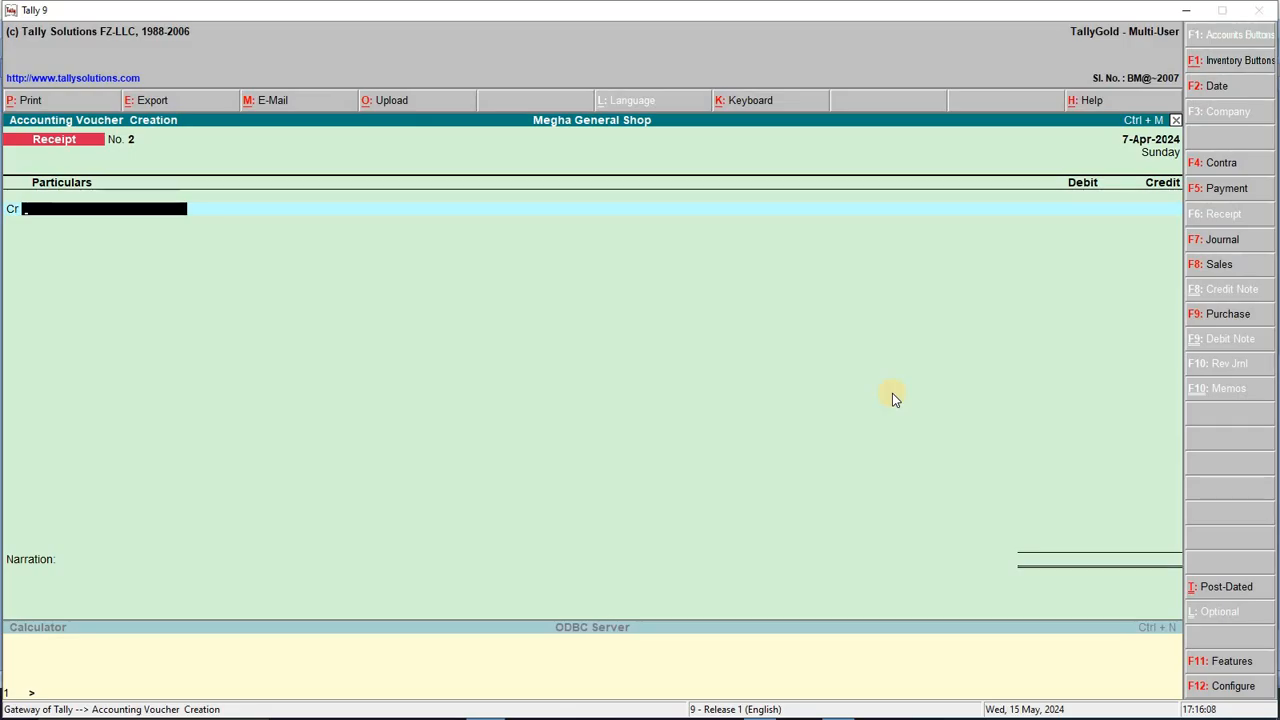
{"action": "type", "text": "BA"}
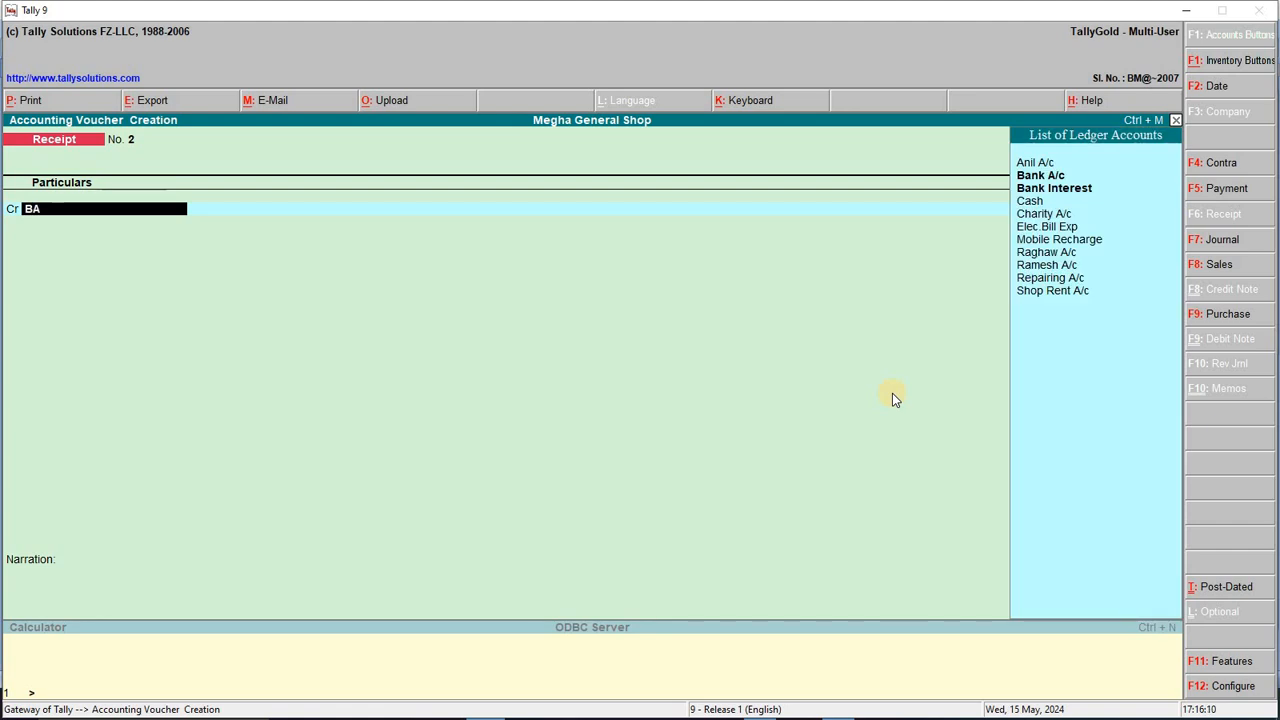
{"action": "key", "text": "Down"}
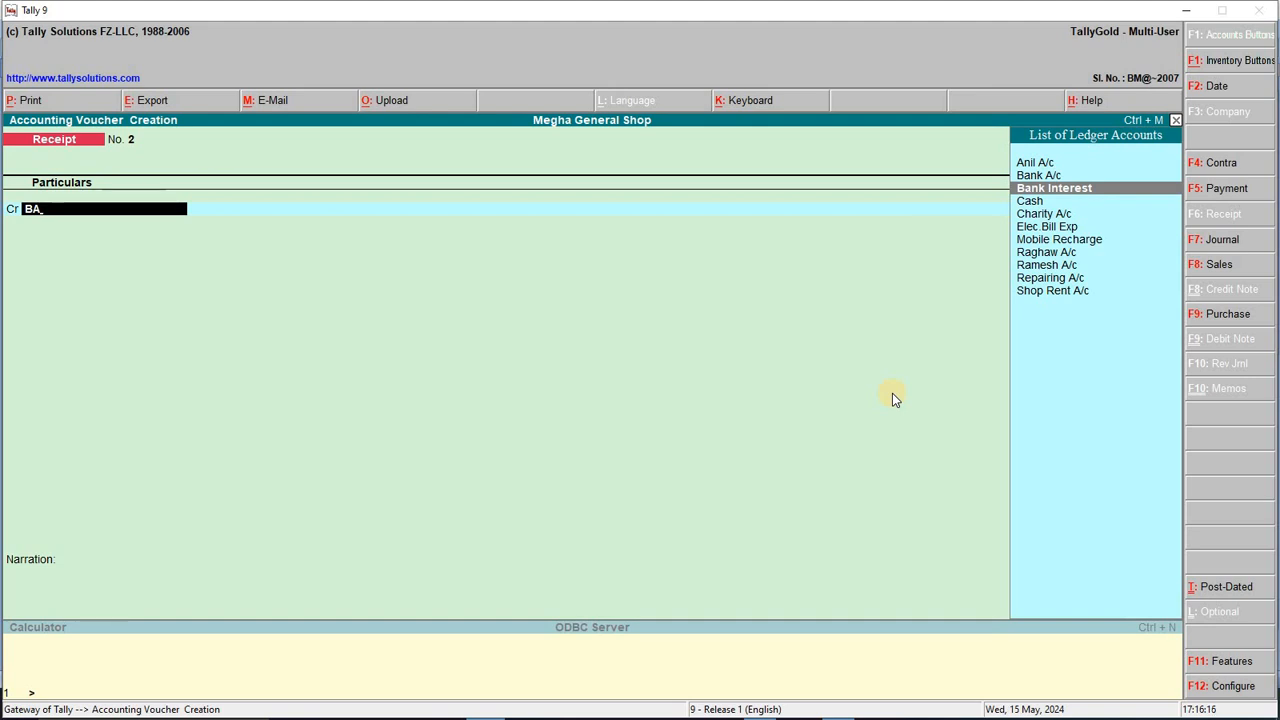
{"action": "key", "text": "Return"}
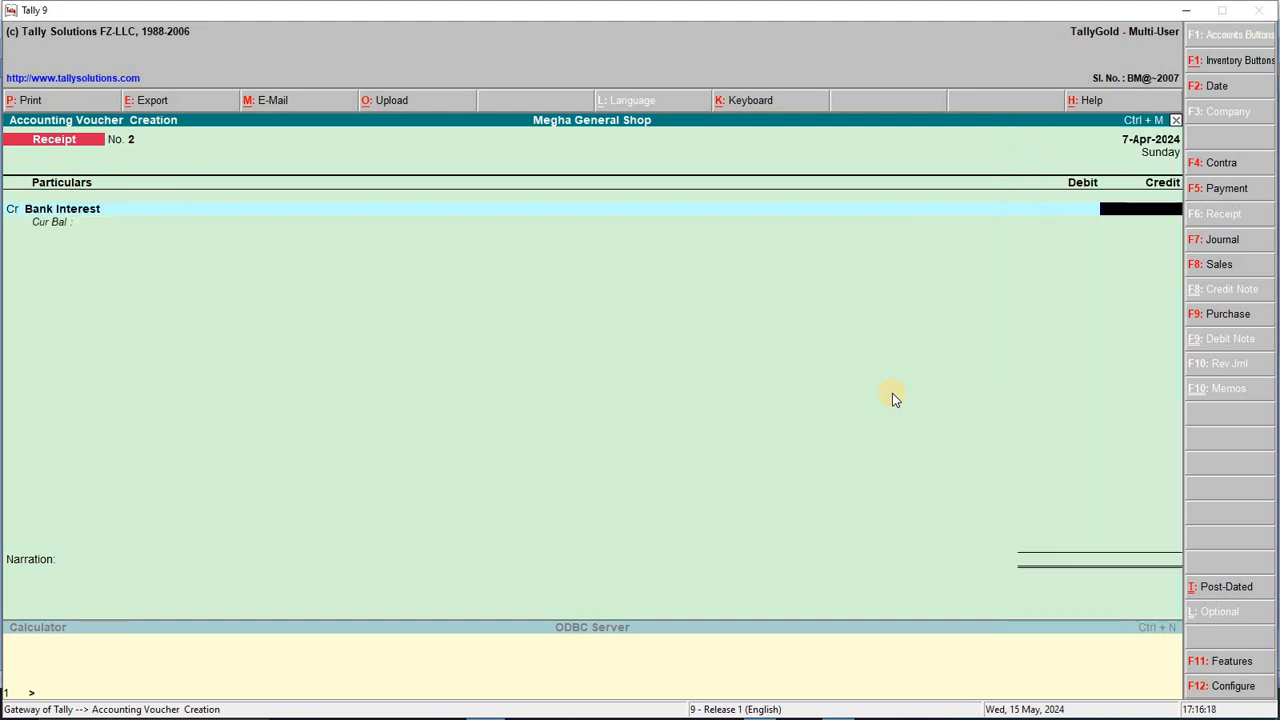
{"action": "type", "text": "300"}
{"action": "key", "text": "Return"}
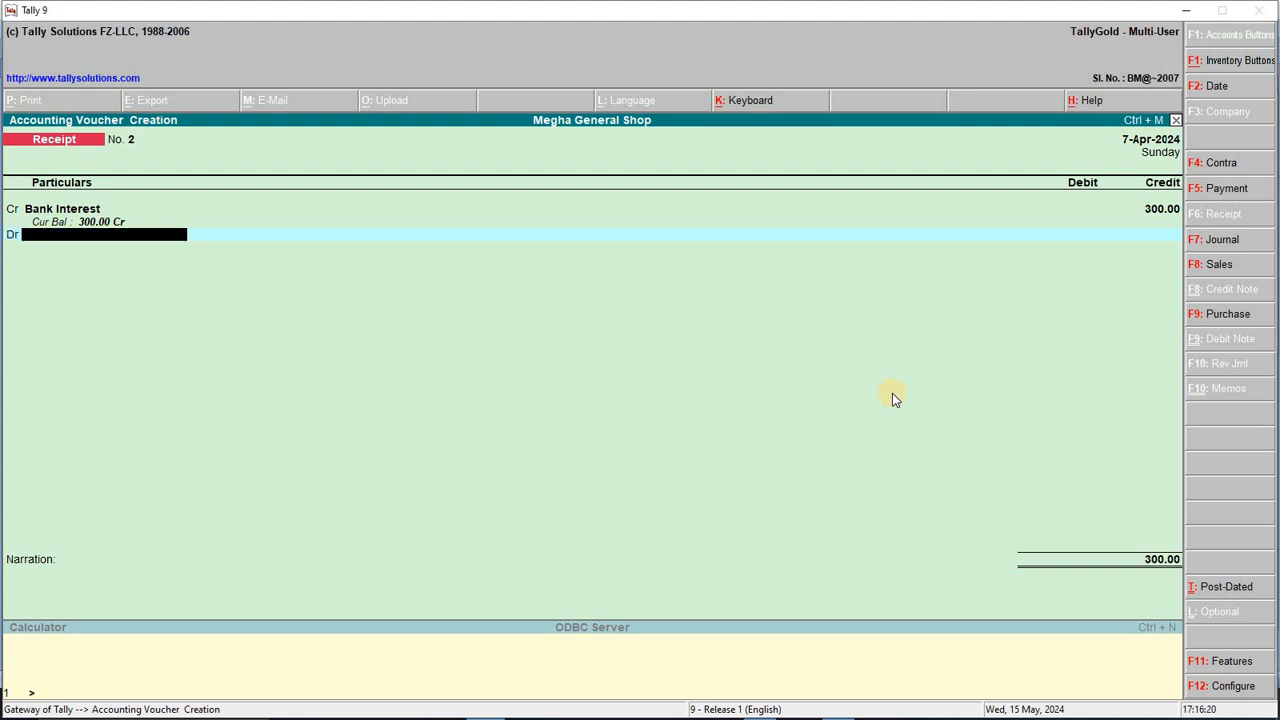
{"action": "type", "text": "BA"}
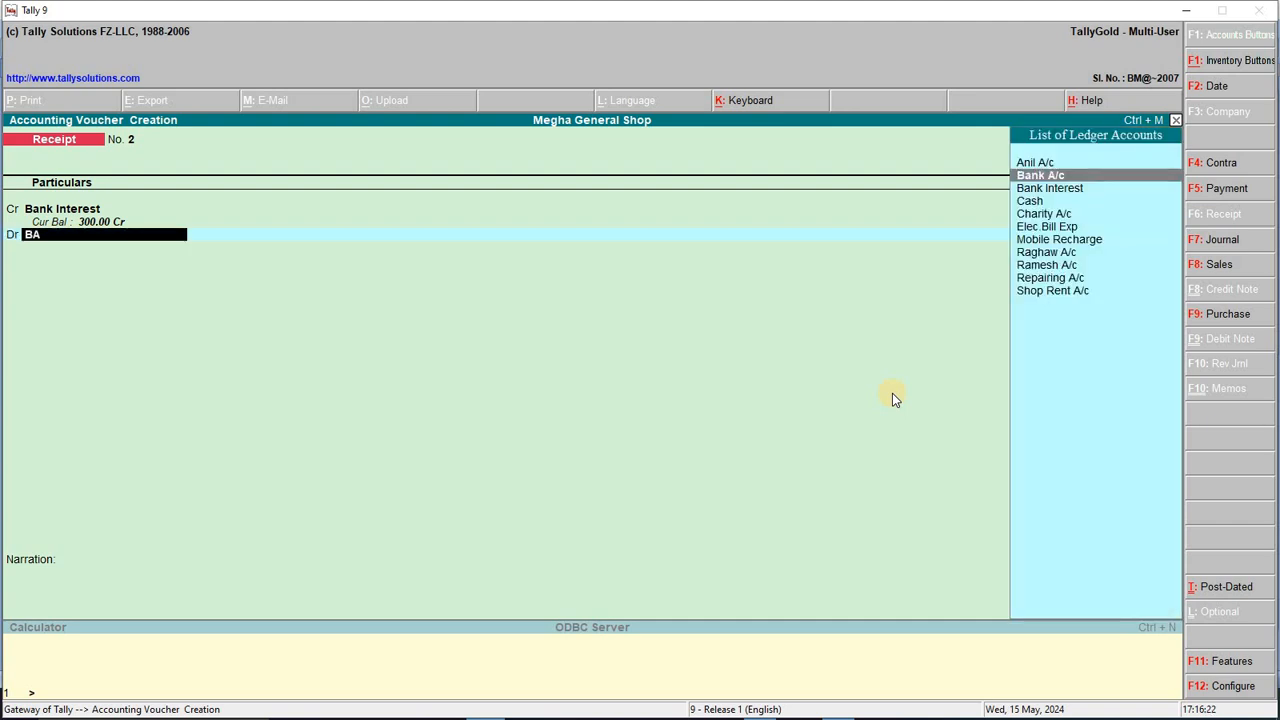
{"action": "key", "text": "Return"}
{"action": "key", "text": "Return"}
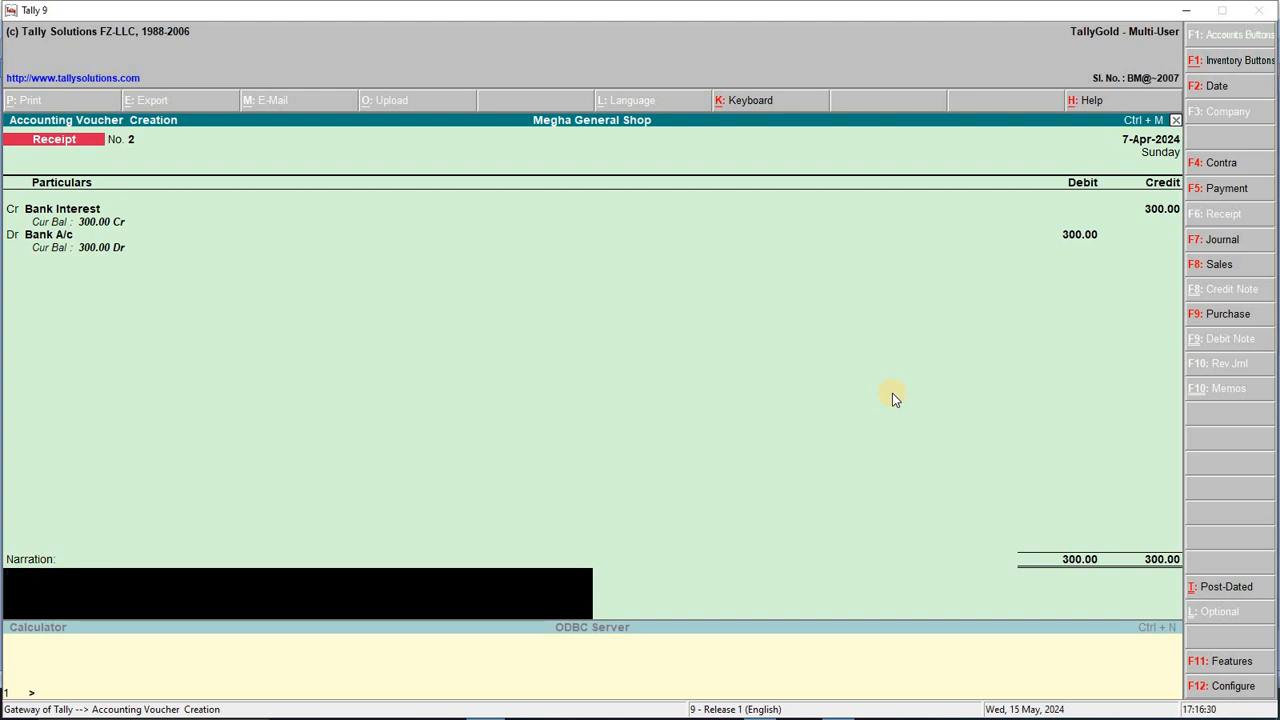
{"action": "key", "text": "Return"}
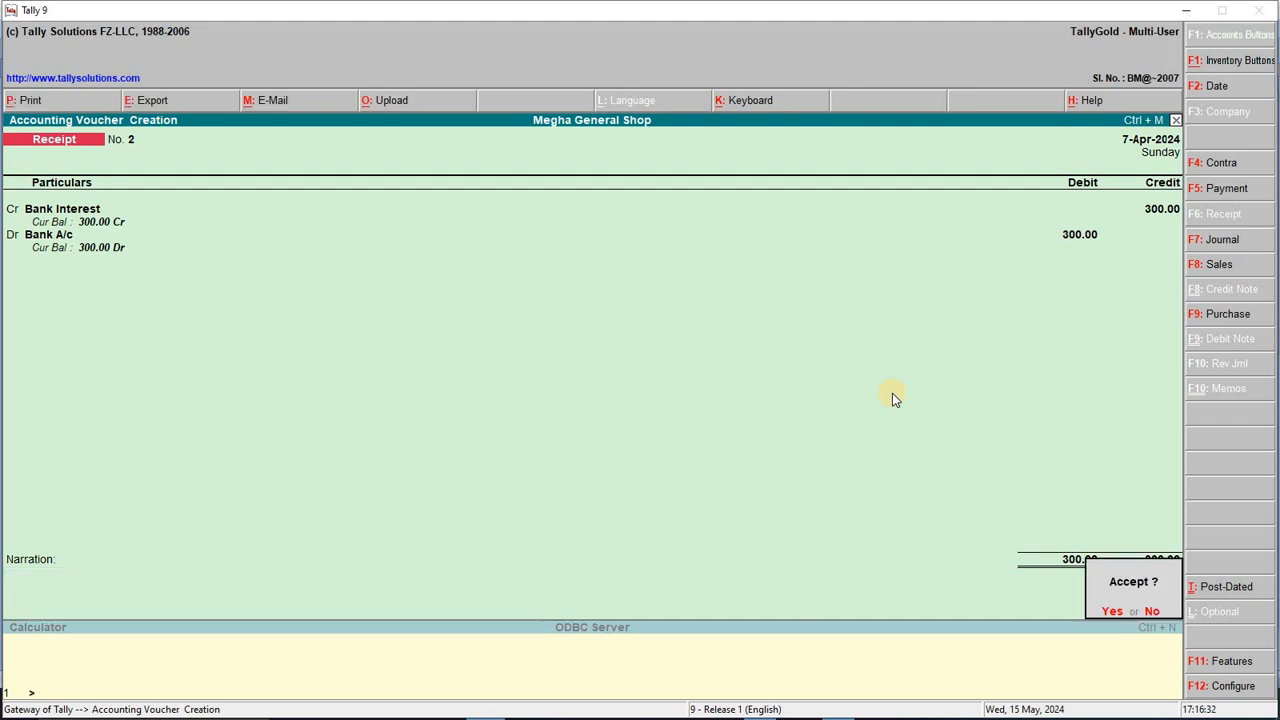
{"action": "key", "text": "Return"}
{"action": "key", "text": "alt+Tab"}
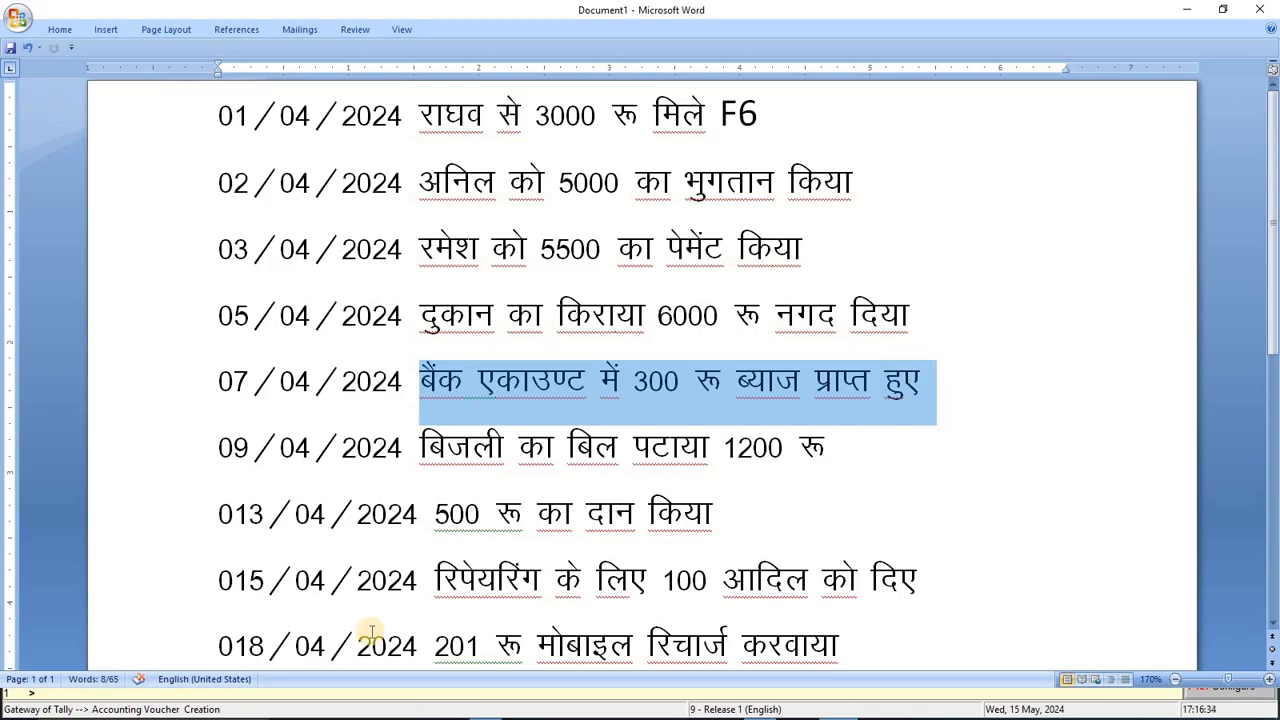
Step: Set the voucher date to 9-4-2024 and switch to a Payment voucher
{"action": "left_click_drag", "start_coordinate": [277, 443], "coordinate": [851, 443]}
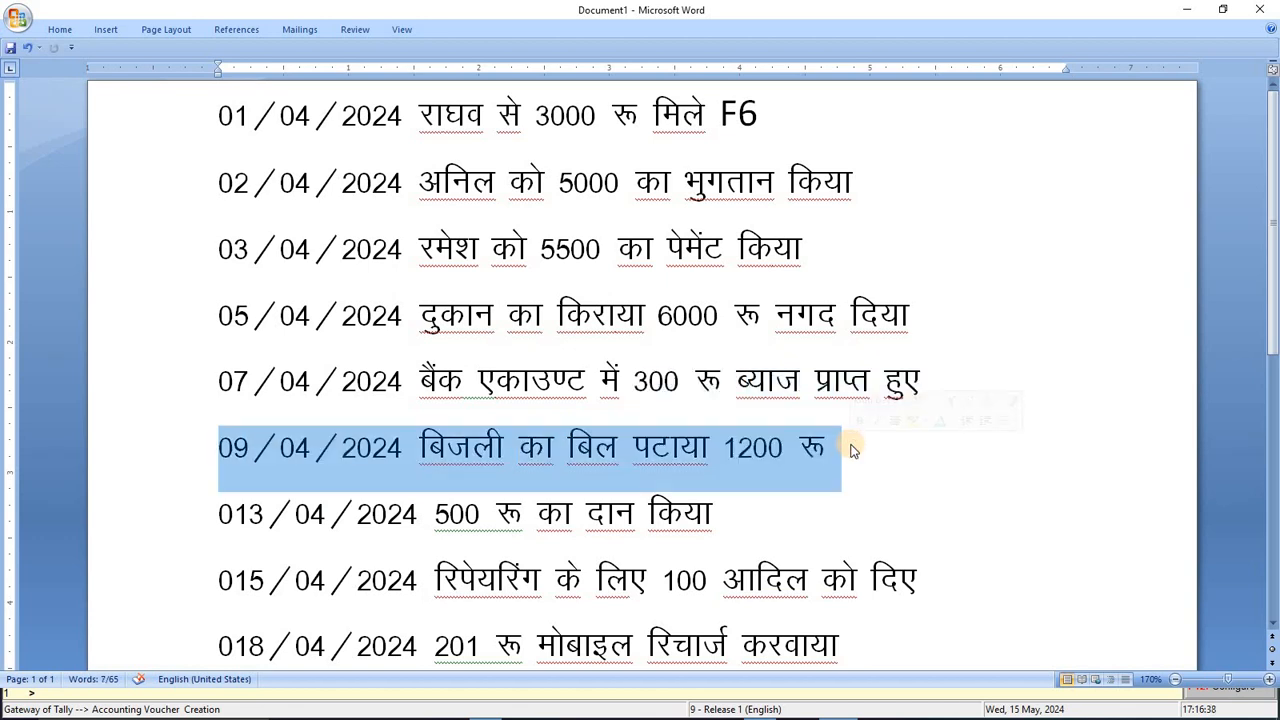
{"action": "key", "text": "alt+Tab"}
{"action": "key", "text": "F2"}
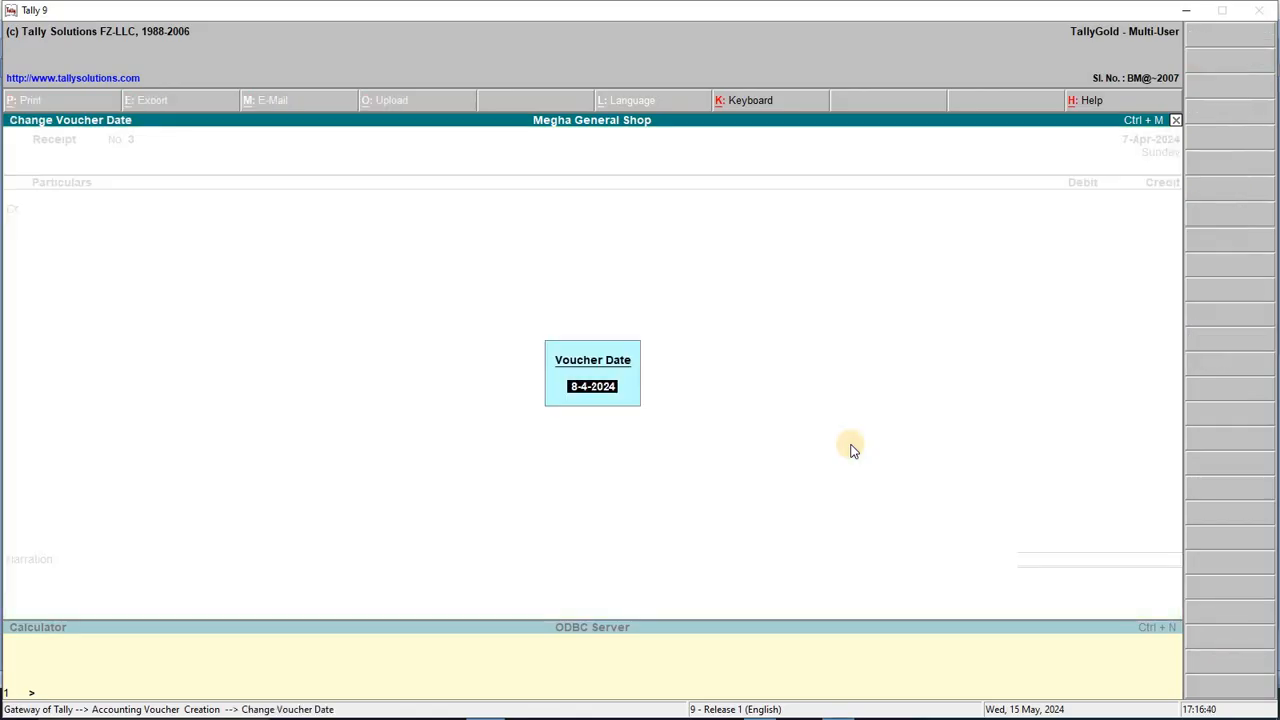
{"action": "type", "text": "/4/2024"}
{"action": "key", "text": "Return"}
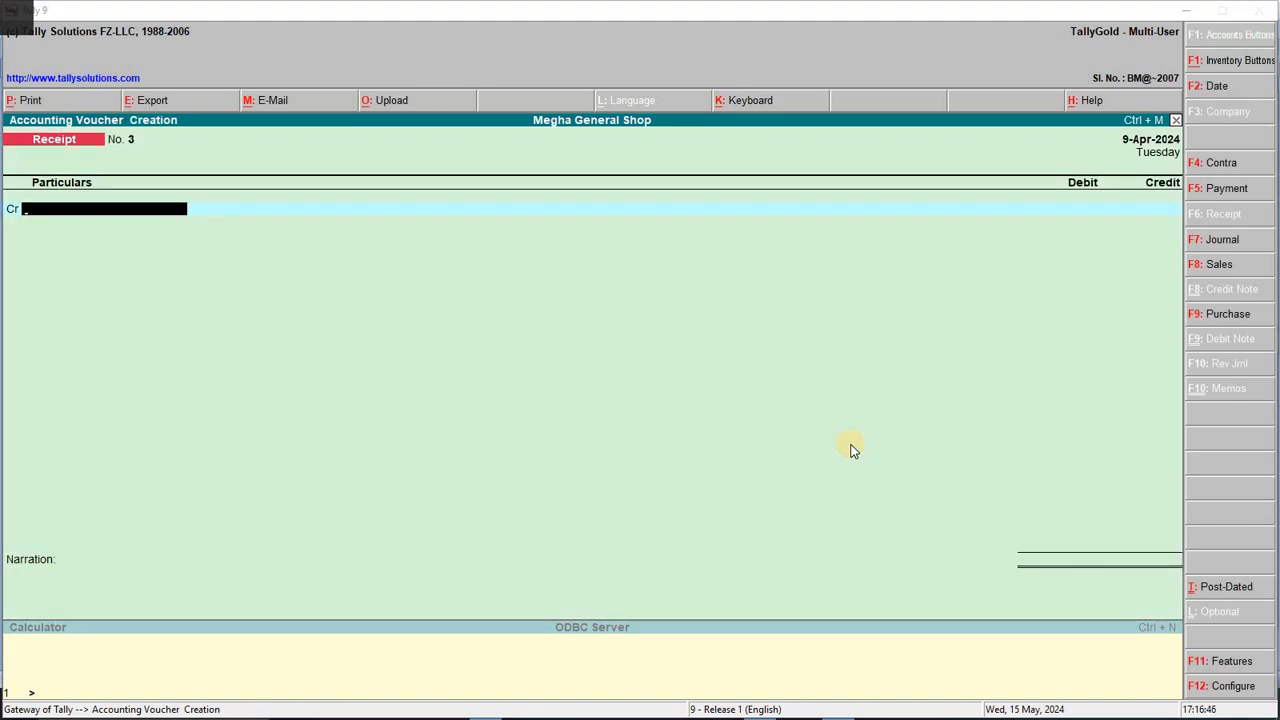
{"action": "key", "text": "alt+Tab"}
{"action": "left_click", "coordinate": [693, 455]}
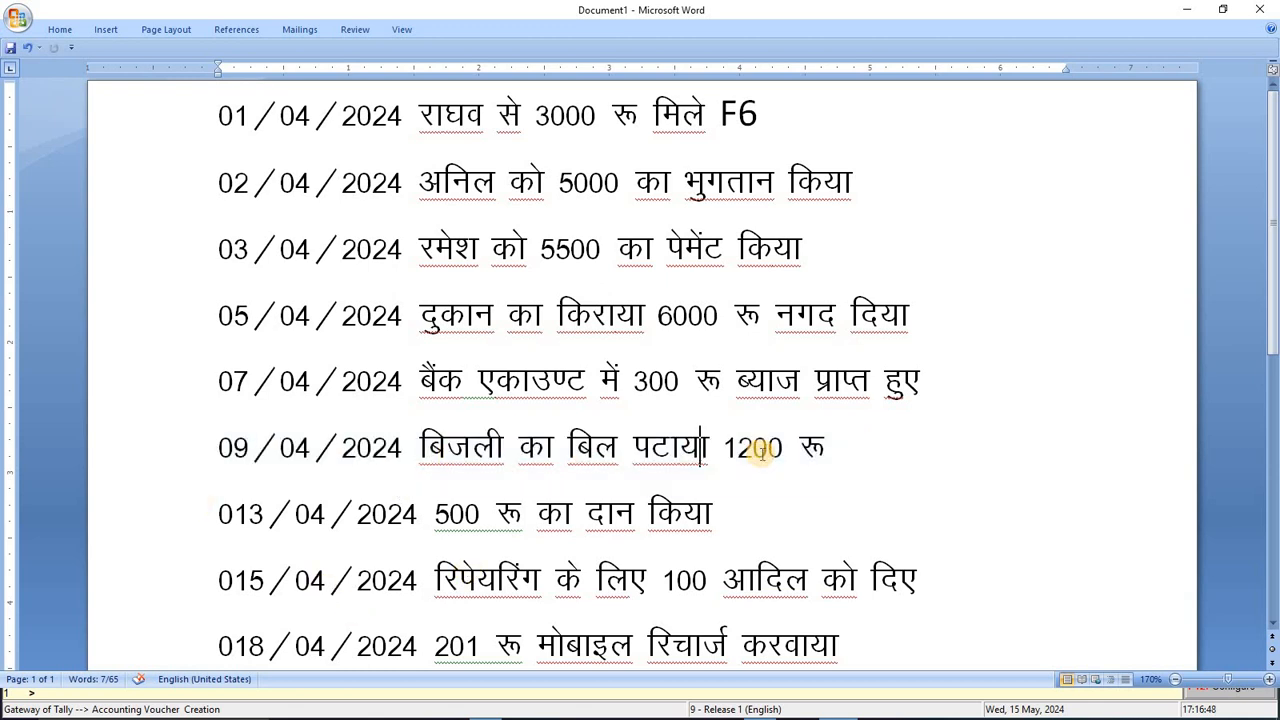
{"action": "key", "text": "alt+Tab"}
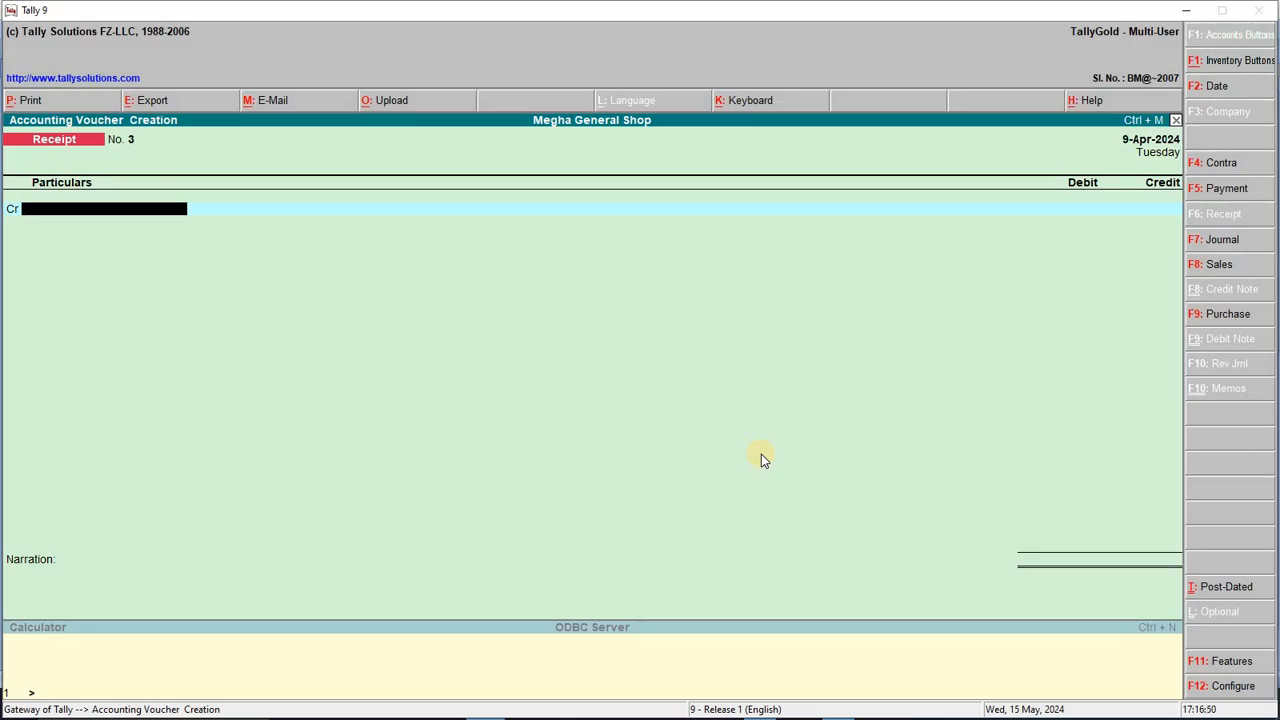
{"action": "key", "text": "F5"}
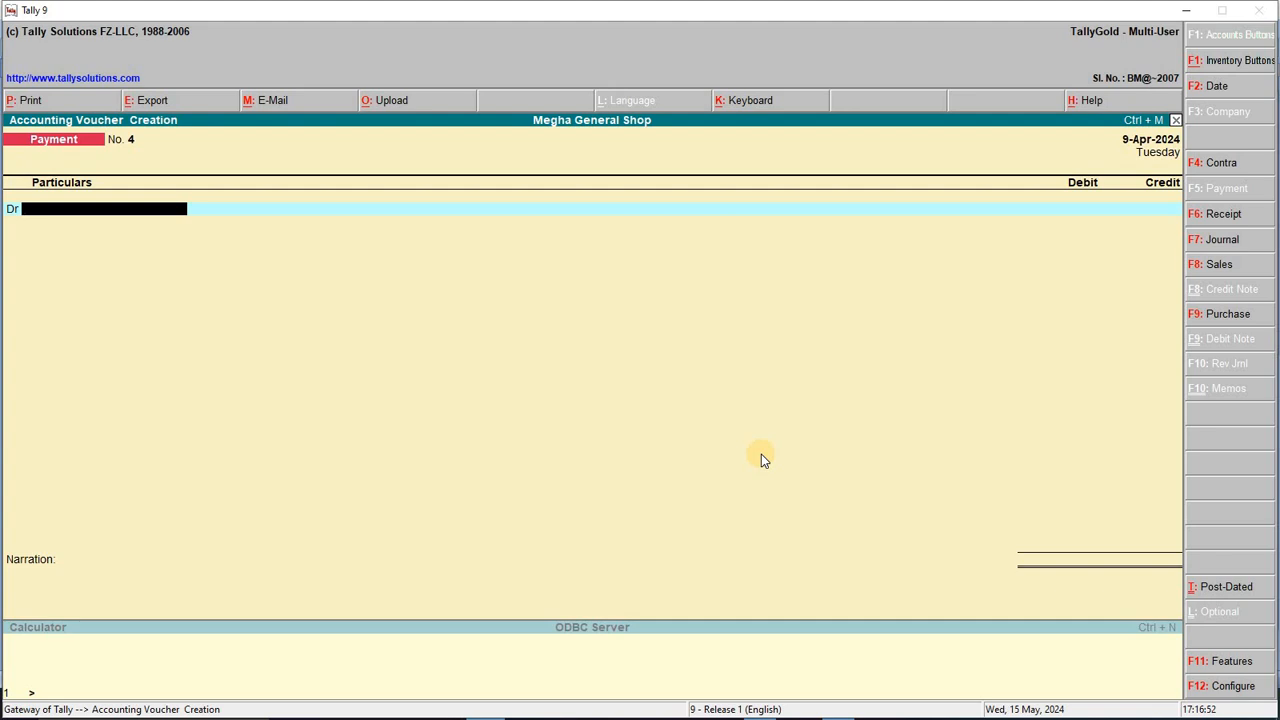
Step: Debit Elec.Bill Exp 1,200 against Cash, save, and accept 10-4-2024 for the next voucher
{"action": "type", "text": "el"}
{"action": "key", "text": "Return"}
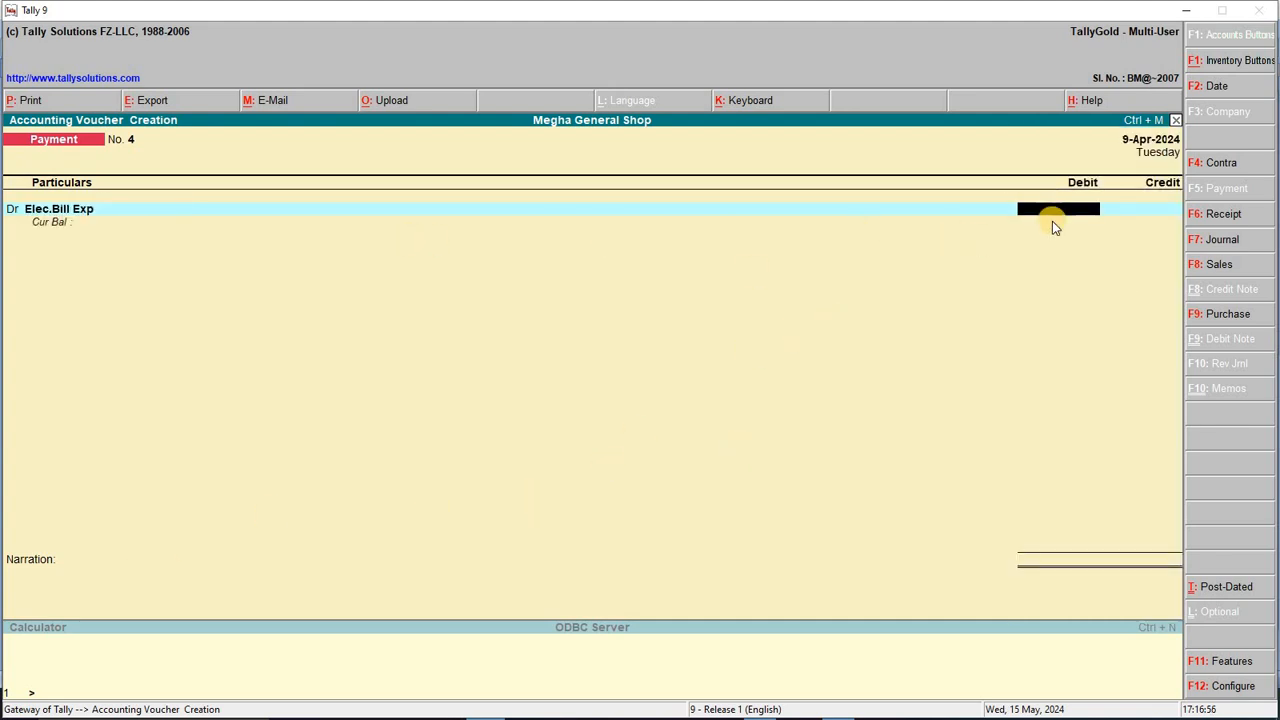
{"action": "key", "text": "alt+Tab"}
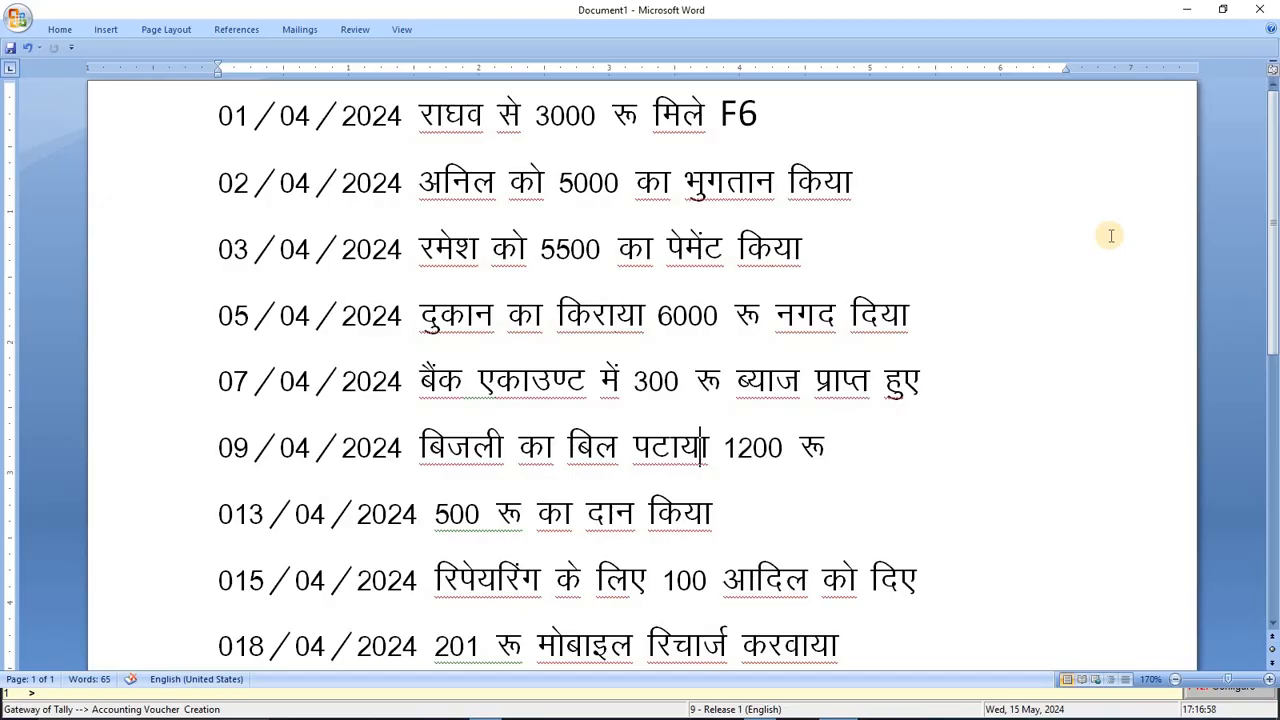
{"action": "key", "text": "alt+Tab"}
{"action": "type", "text": "12"}
{"action": "key", "text": "Return"}
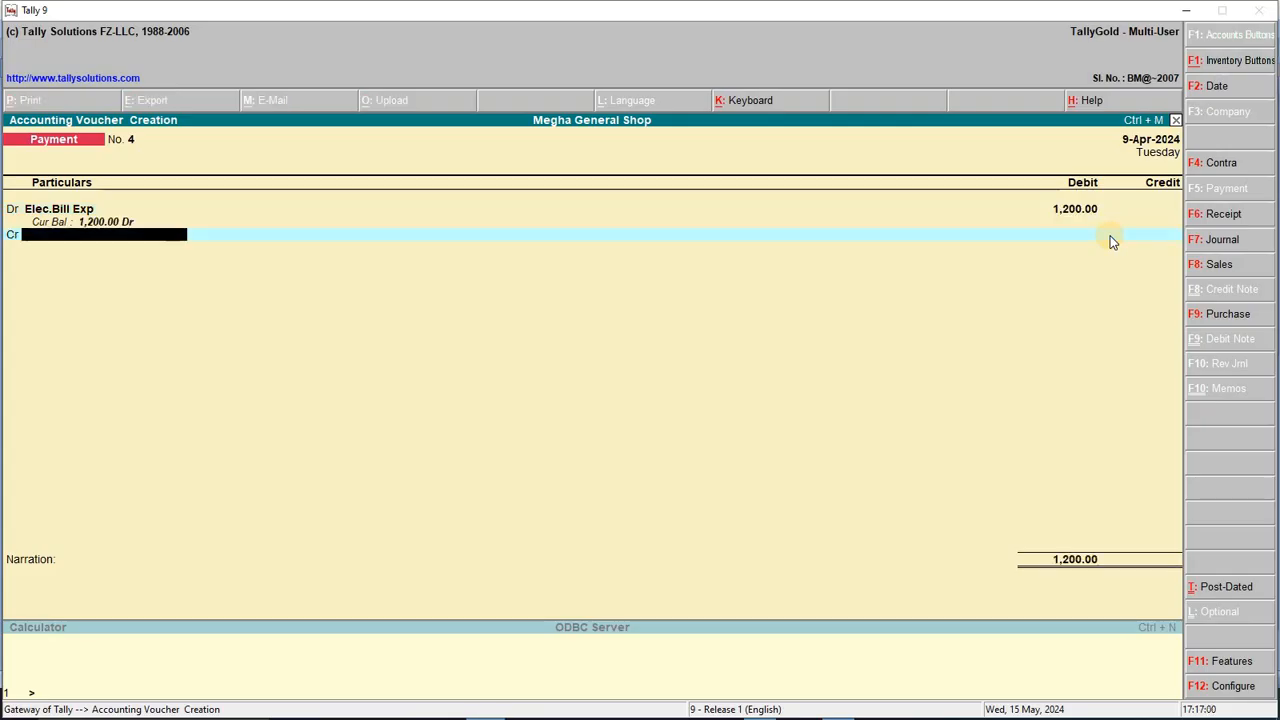
{"action": "type", "text": "CA"}
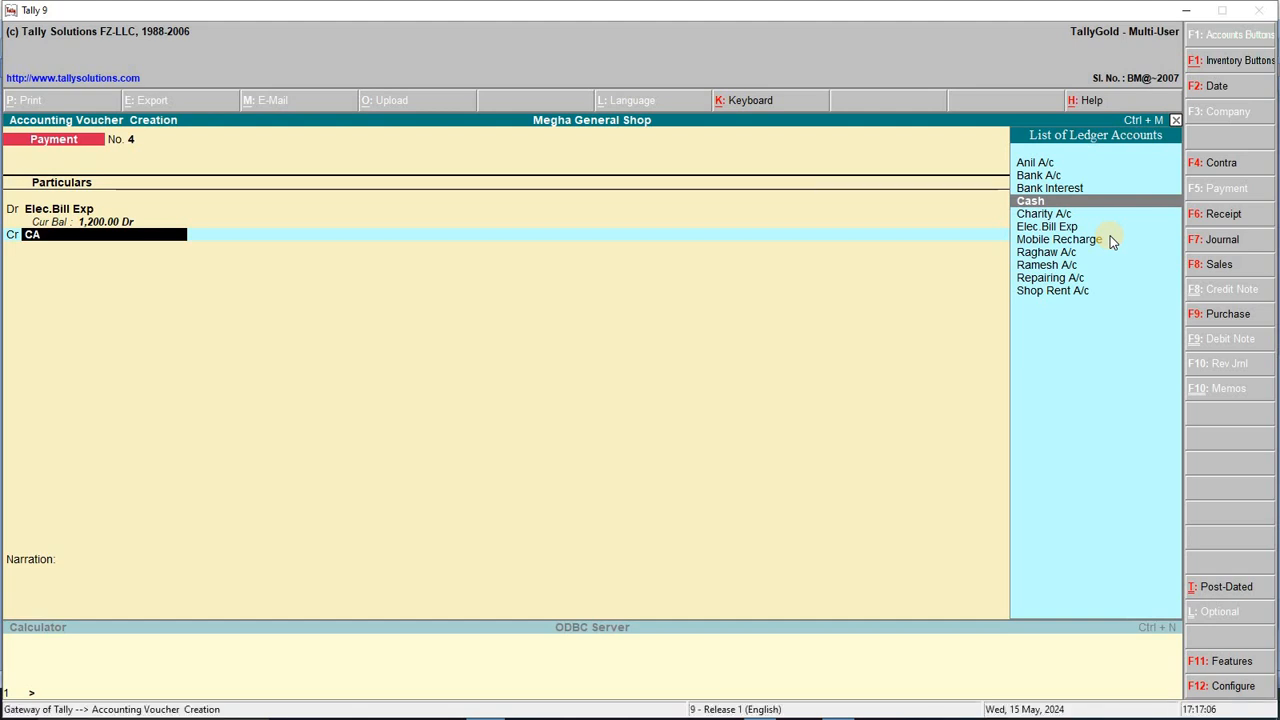
{"action": "key", "text": "Return"}
{"action": "key", "text": "Return"}
{"action": "key", "text": "Return"}
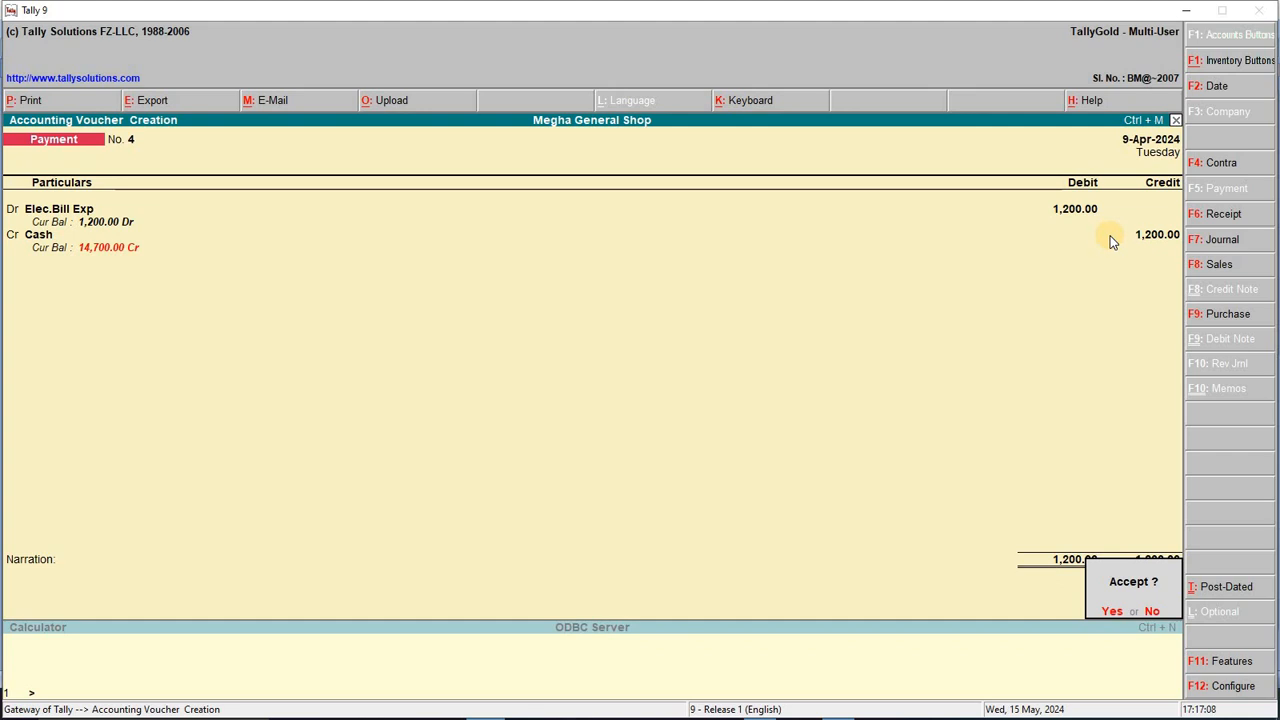
{"action": "key", "text": "Return"}
{"action": "key", "text": "F2"}
{"action": "key", "text": "Return"}
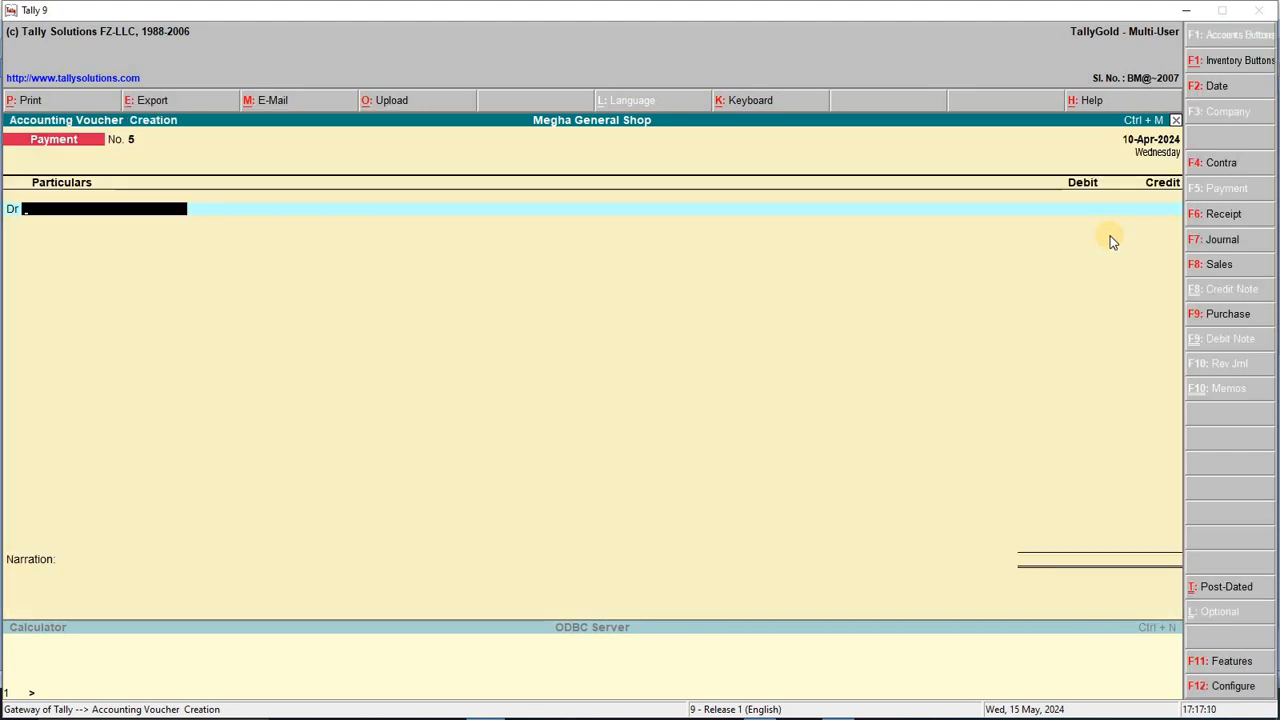
Step: Advance the payment voucher date to 13-Apr-2024 and locate the donation line in the Word list
{"action": "key", "text": "F2"}
{"action": "key", "text": "Return"}
{"action": "key", "text": "F2"}
{"action": "key", "text": "Return"}
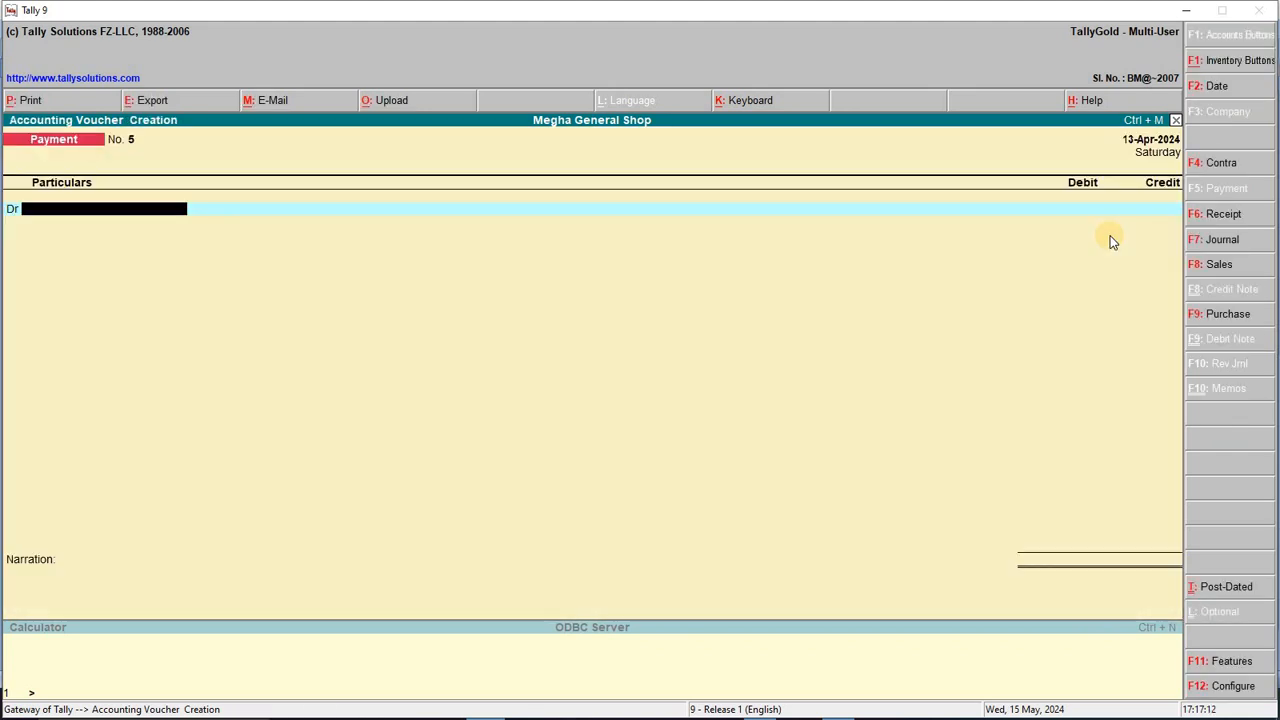
{"action": "key", "text": "alt+Tab"}
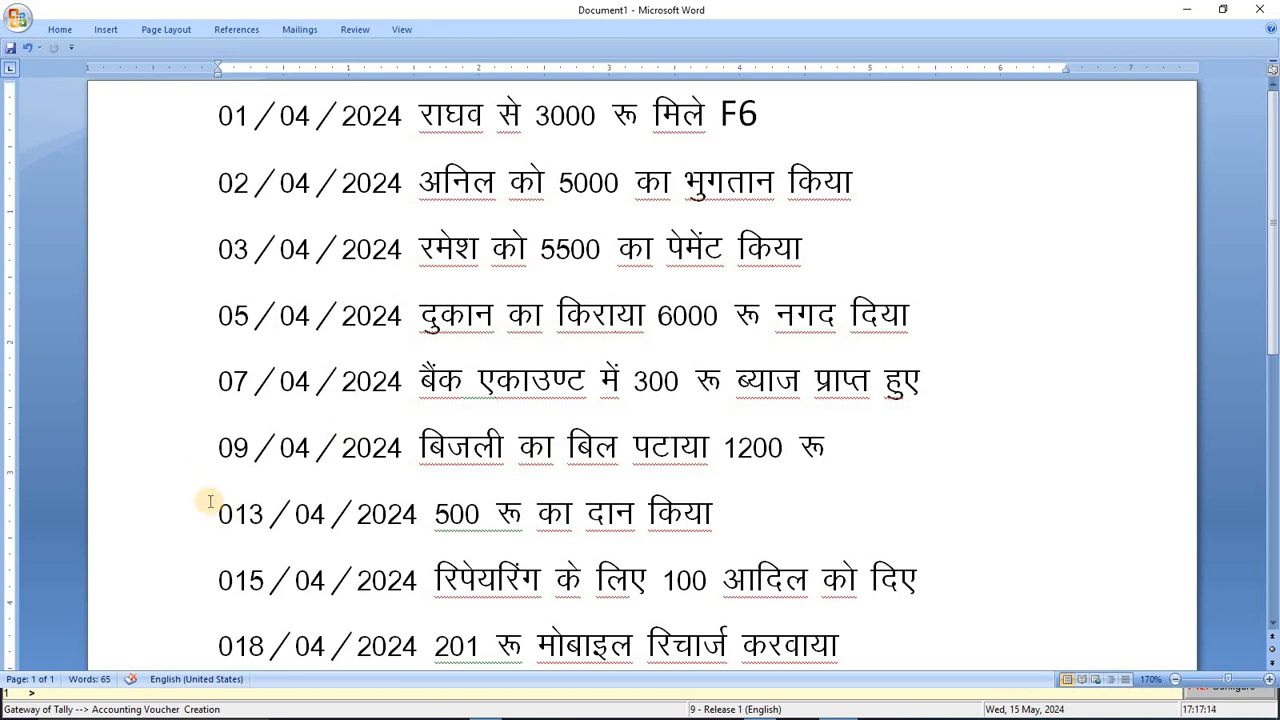
{"action": "triple_click", "coordinate": [363, 514]}
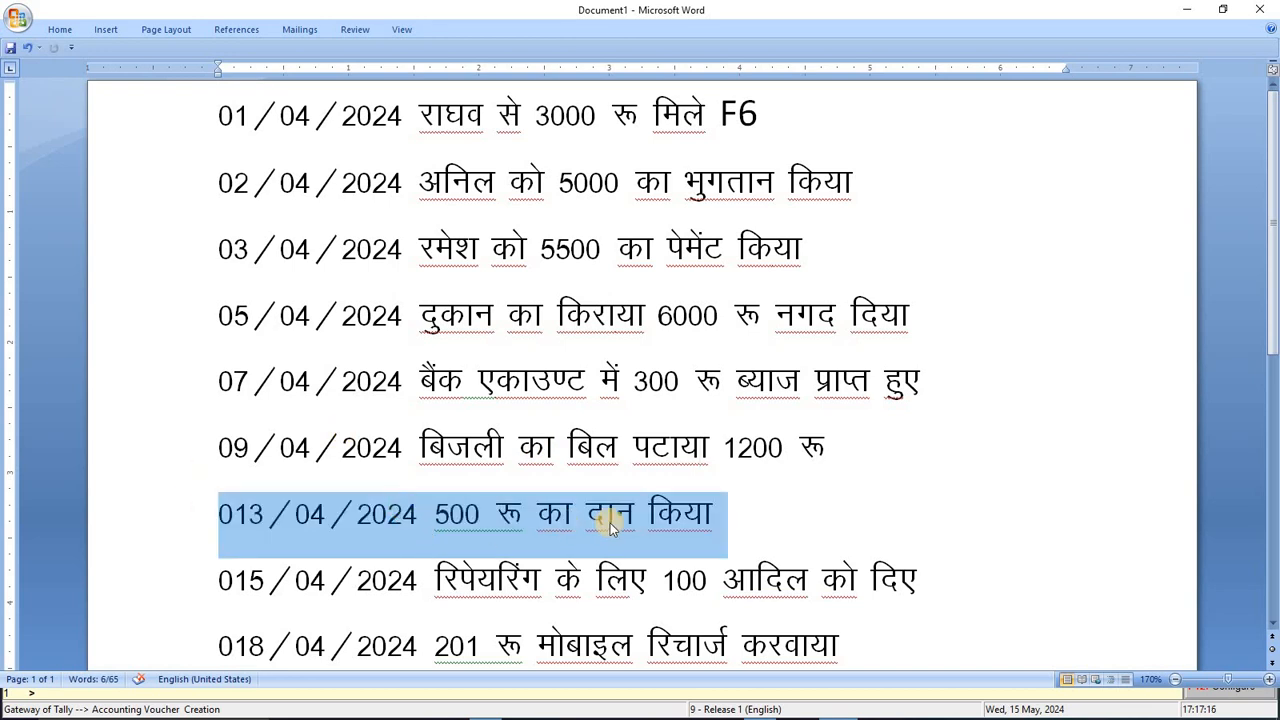
{"action": "key", "text": "alt+Tab"}
Step: Debit Charity A/c 500 against Cash and save payment voucher No. 5
{"action": "type", "text": "ch"}
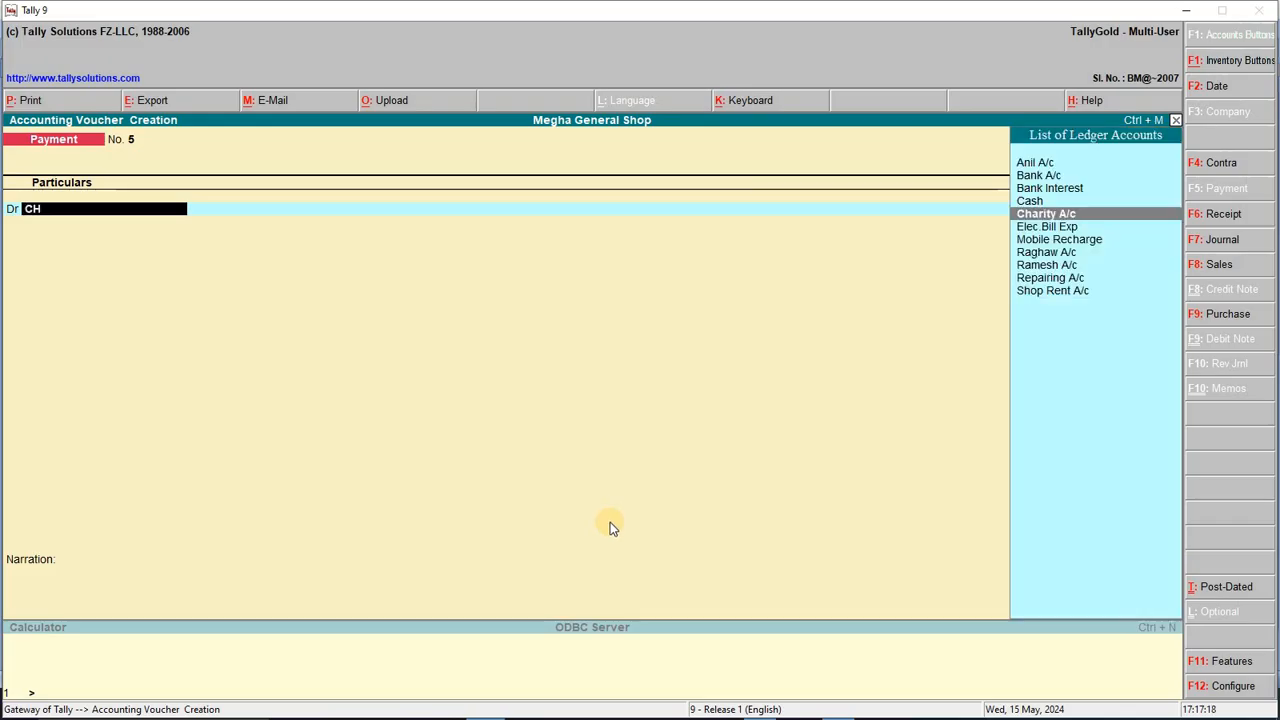
{"action": "key", "text": "Return"}
{"action": "type", "text": "500"}
{"action": "key", "text": "Return"}
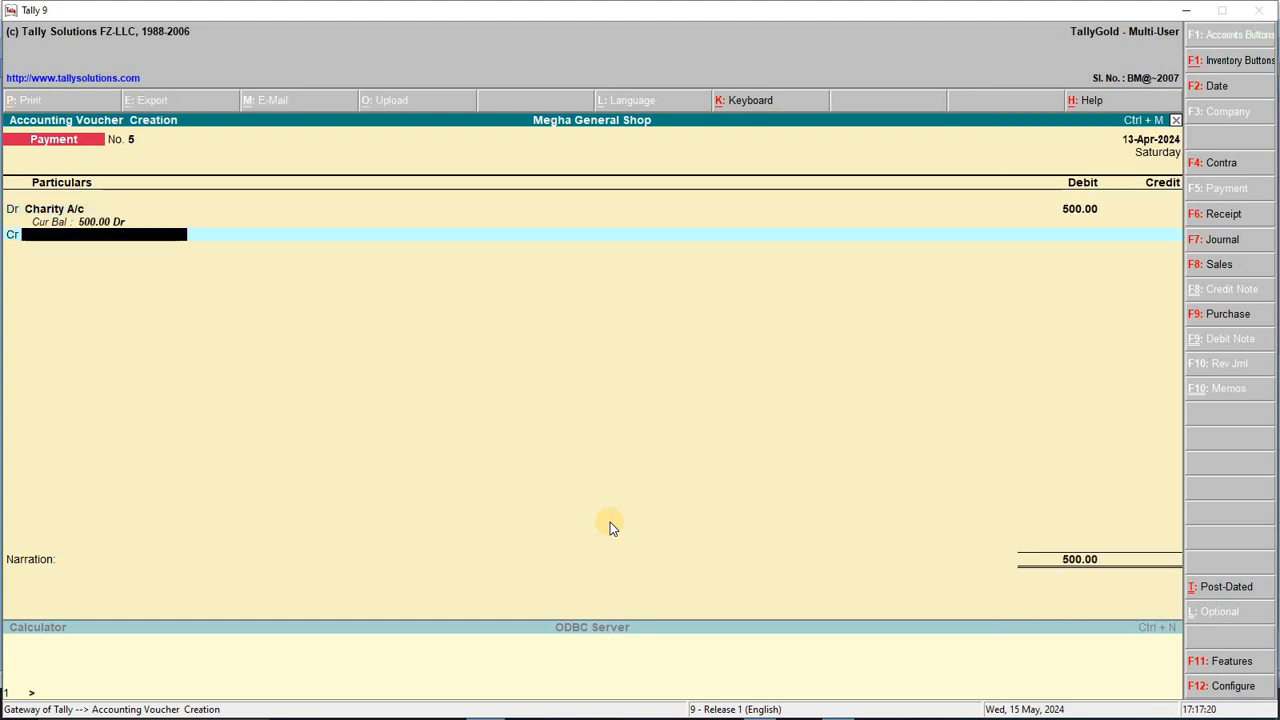
{"action": "type", "text": "CA"}
{"action": "key", "text": "Return"}
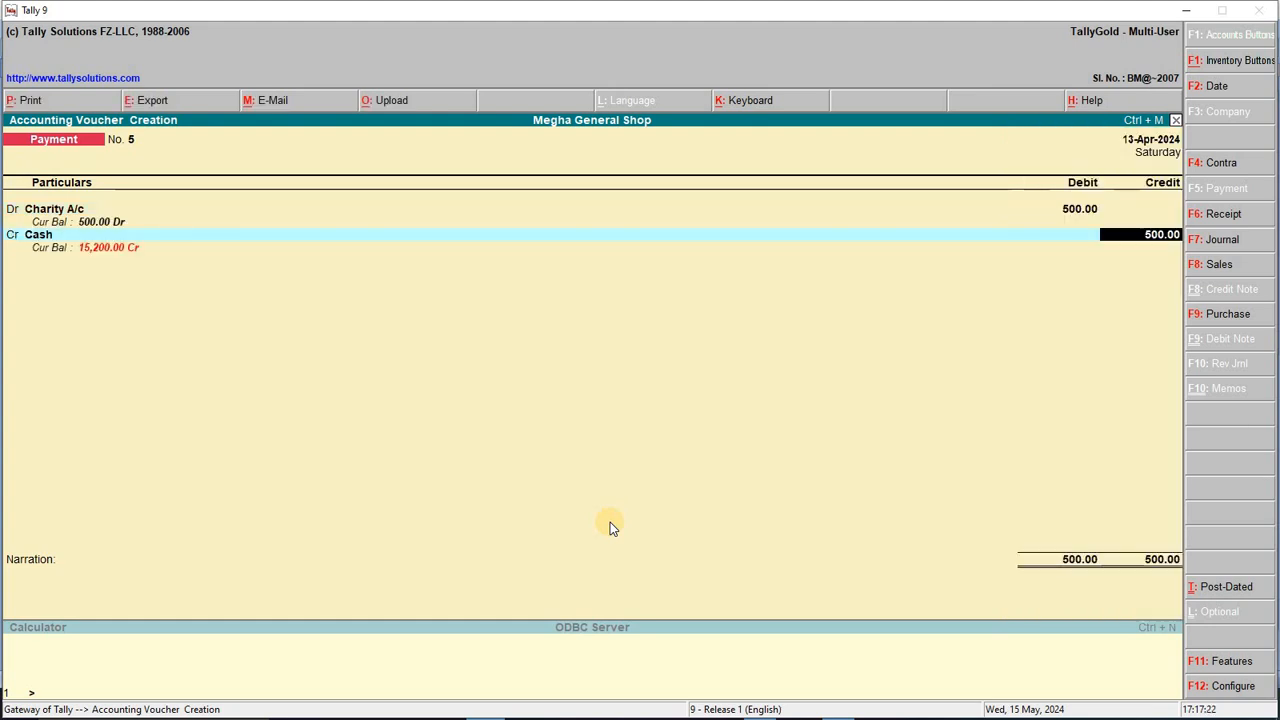
{"action": "key", "text": "Return"}
{"action": "key", "text": "Return"}
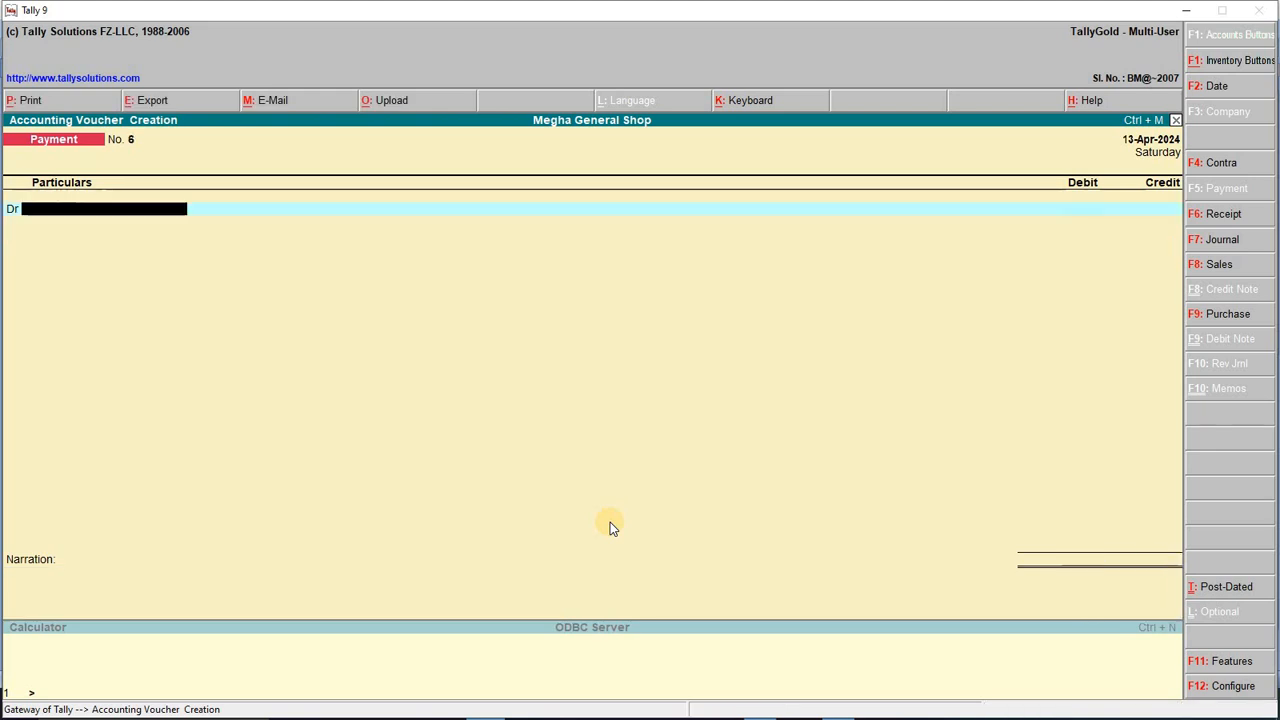
Step: Change the voucher date and look up the repairing entry in the Word transaction list
{"action": "key", "text": "F2"}
{"action": "type", "text": "14-4-2024"}
{"action": "key", "text": "Return"}
{"action": "key", "text": "F2"}
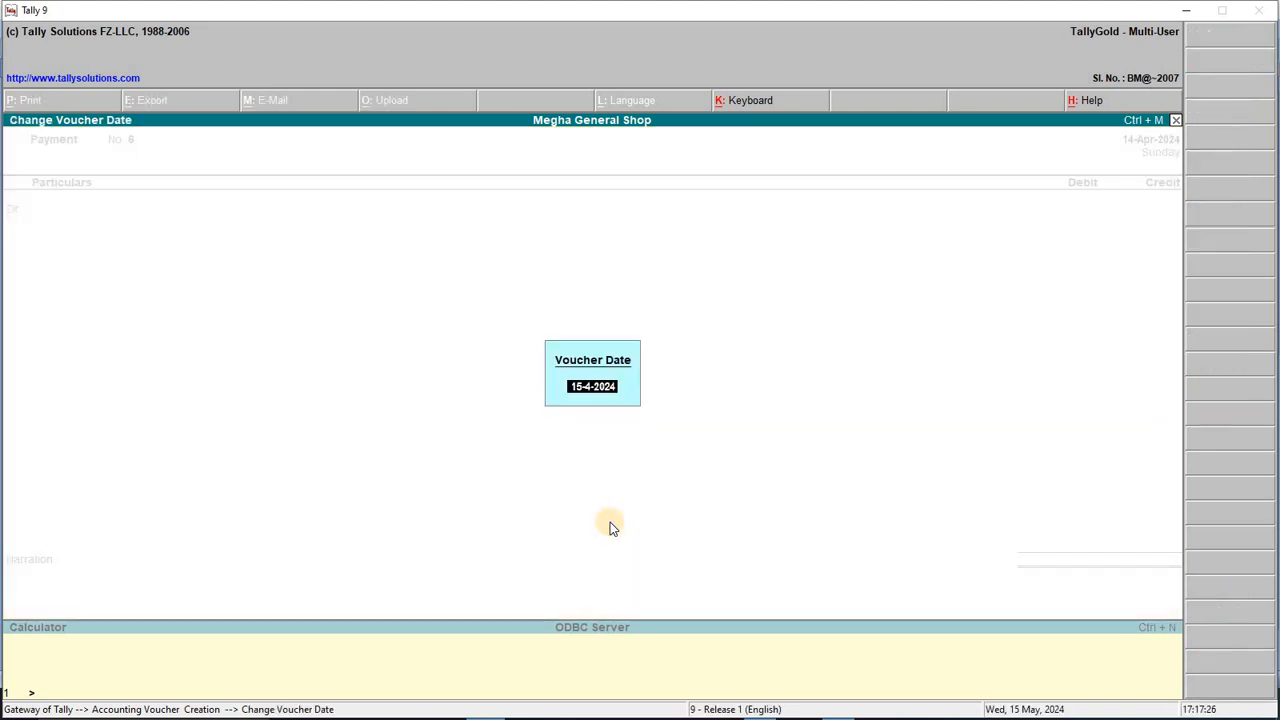
{"action": "key", "text": "Escape"}
{"action": "key", "text": "alt+Tab"}
{"action": "scroll", "coordinate": [213, 590], "scroll_direction": "down", "scroll_amount": 2}
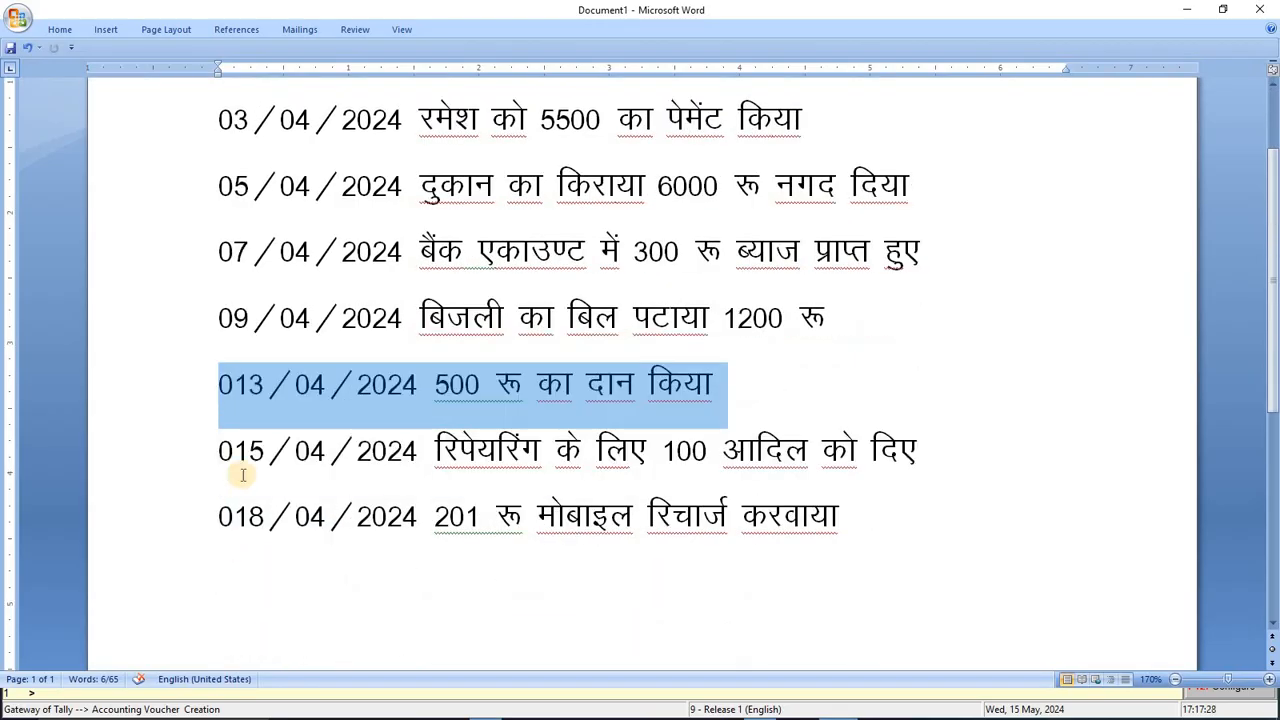
{"action": "double_click", "coordinate": [218, 449]}
{"action": "left_click", "coordinate": [504, 445]}
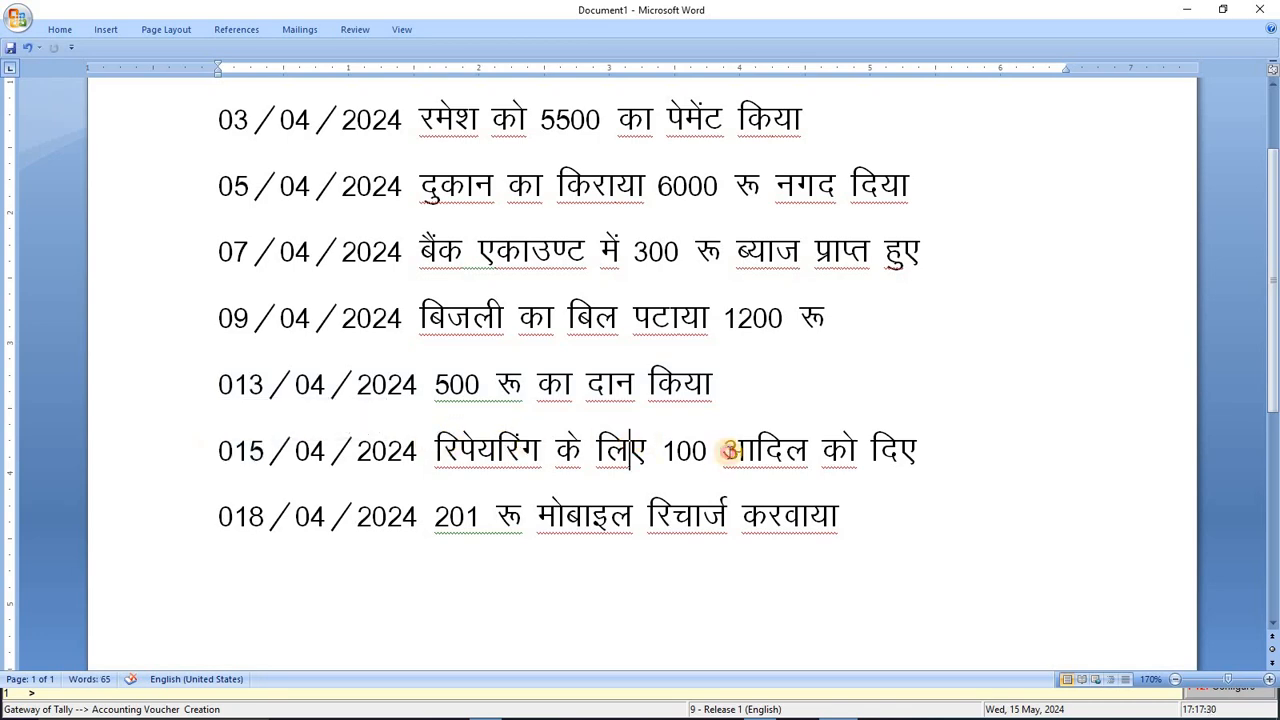
{"action": "key", "text": "alt+Tab"}
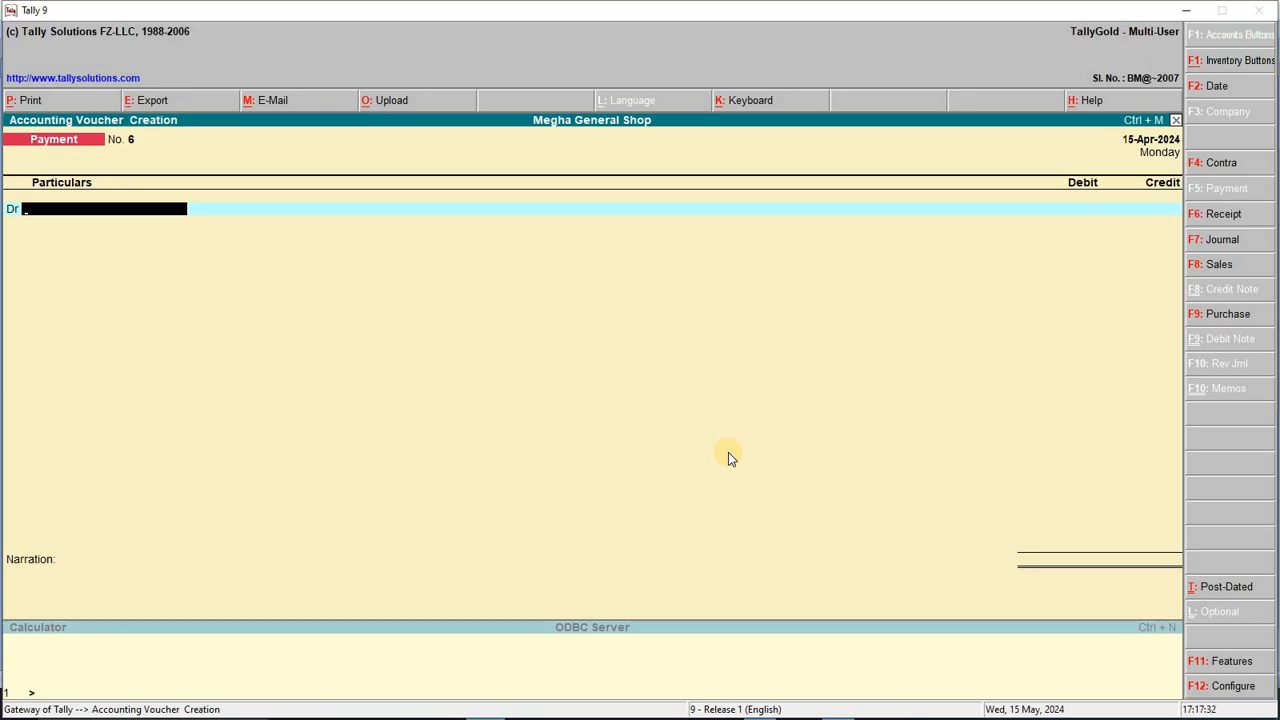
Step: Debit Repairing A/c 100 against Cash in payment voucher 6
{"action": "type", "text": "rep"}
{"action": "key", "text": "Return"}
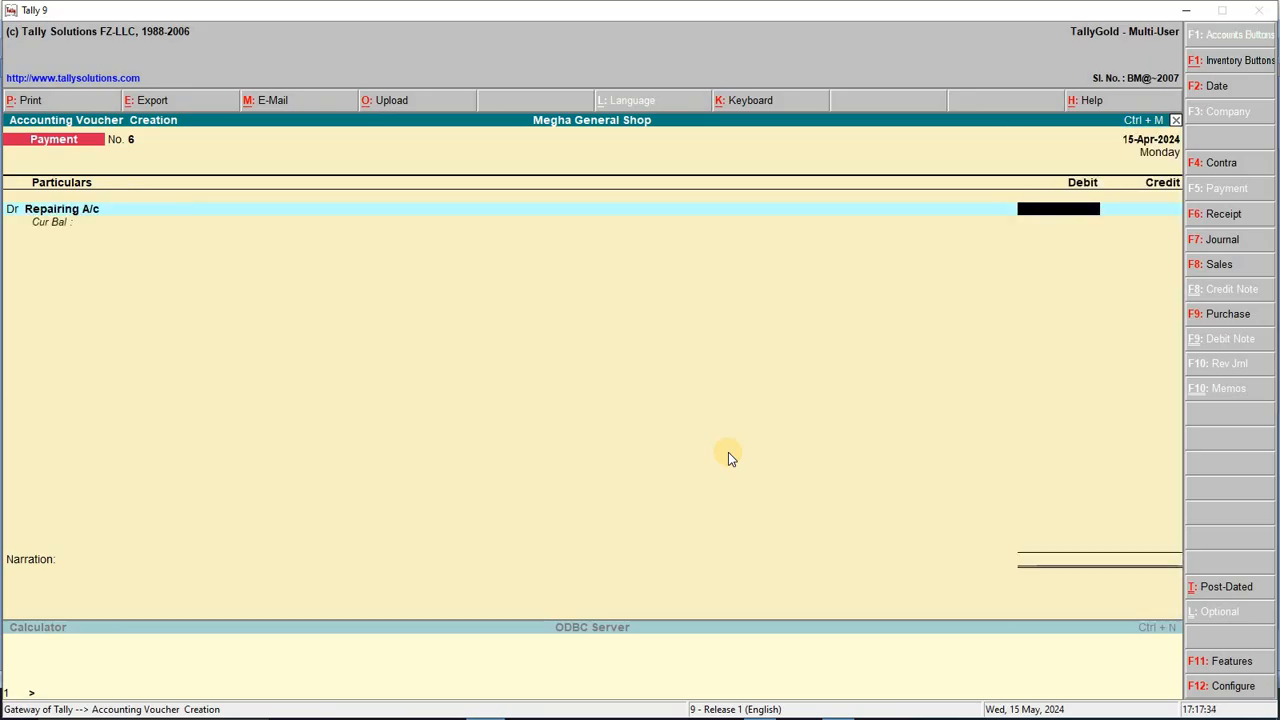
{"action": "key", "text": "alt+Tab"}
{"action": "key", "text": "alt+Tab"}
{"action": "type", "text": "100"}
{"action": "key", "text": "Return"}
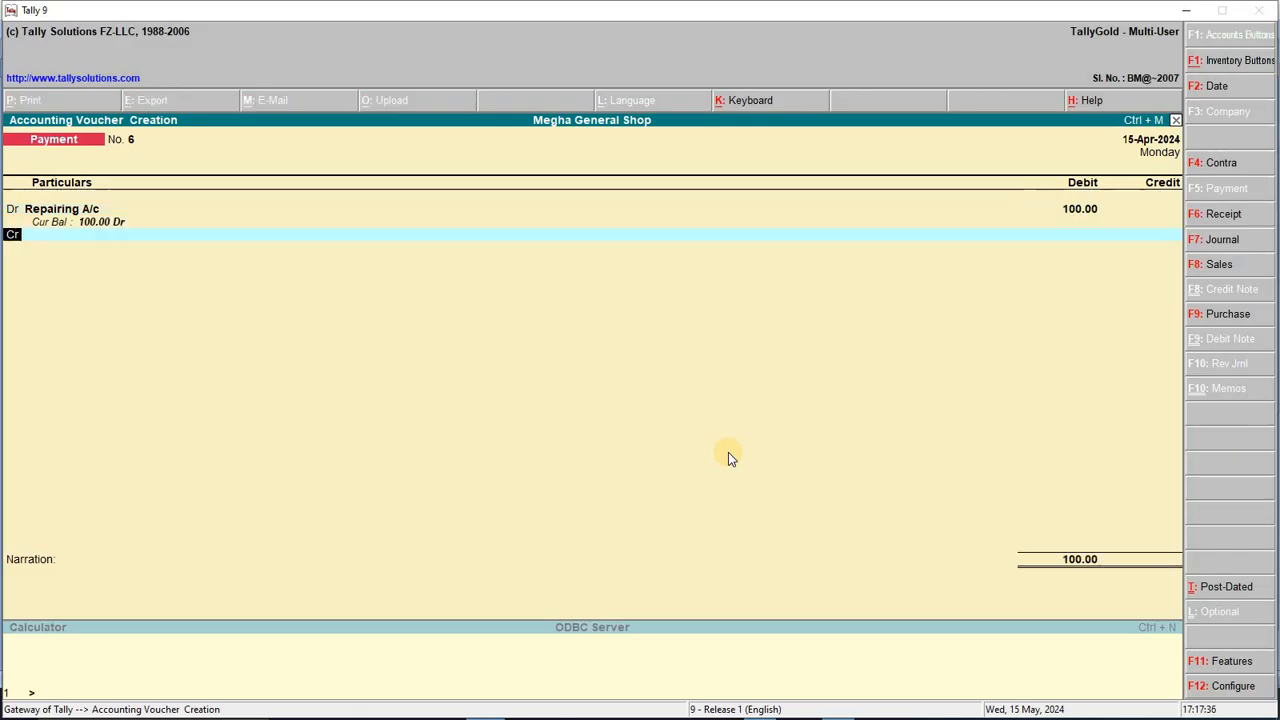
{"action": "type", "text": "ca"}
{"action": "key", "text": "Return"}
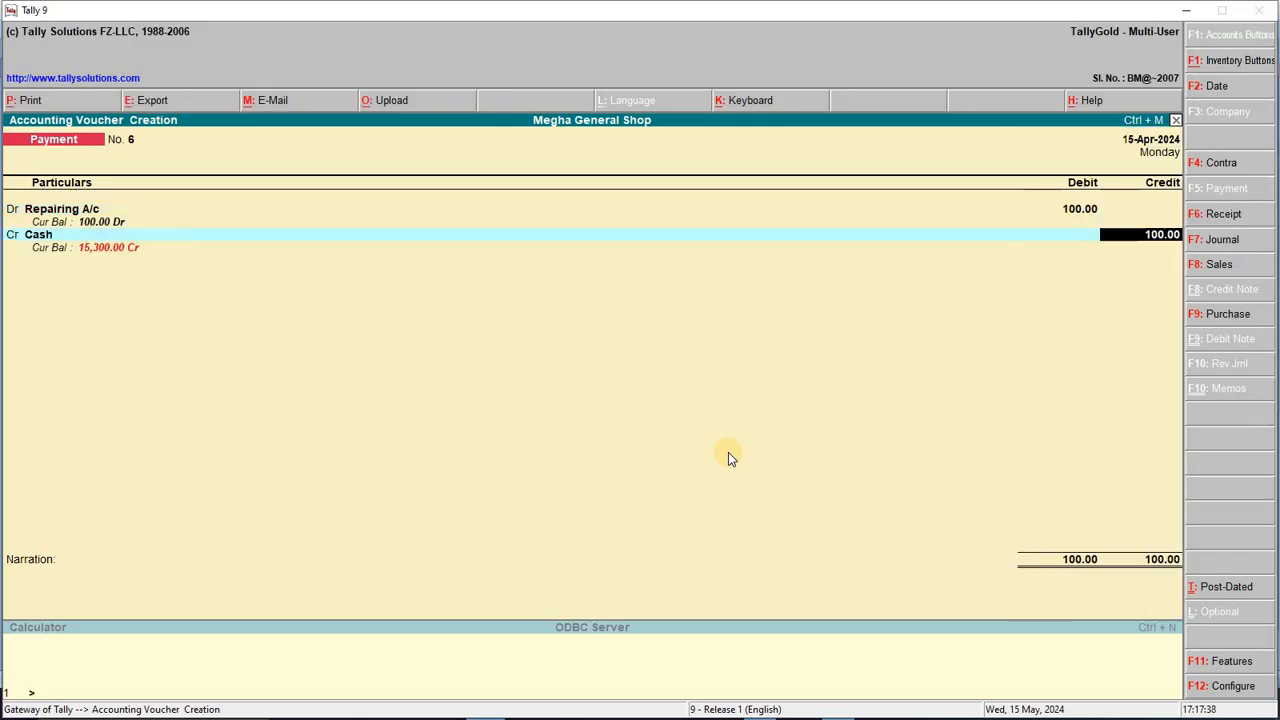
{"action": "key", "text": "Return"}
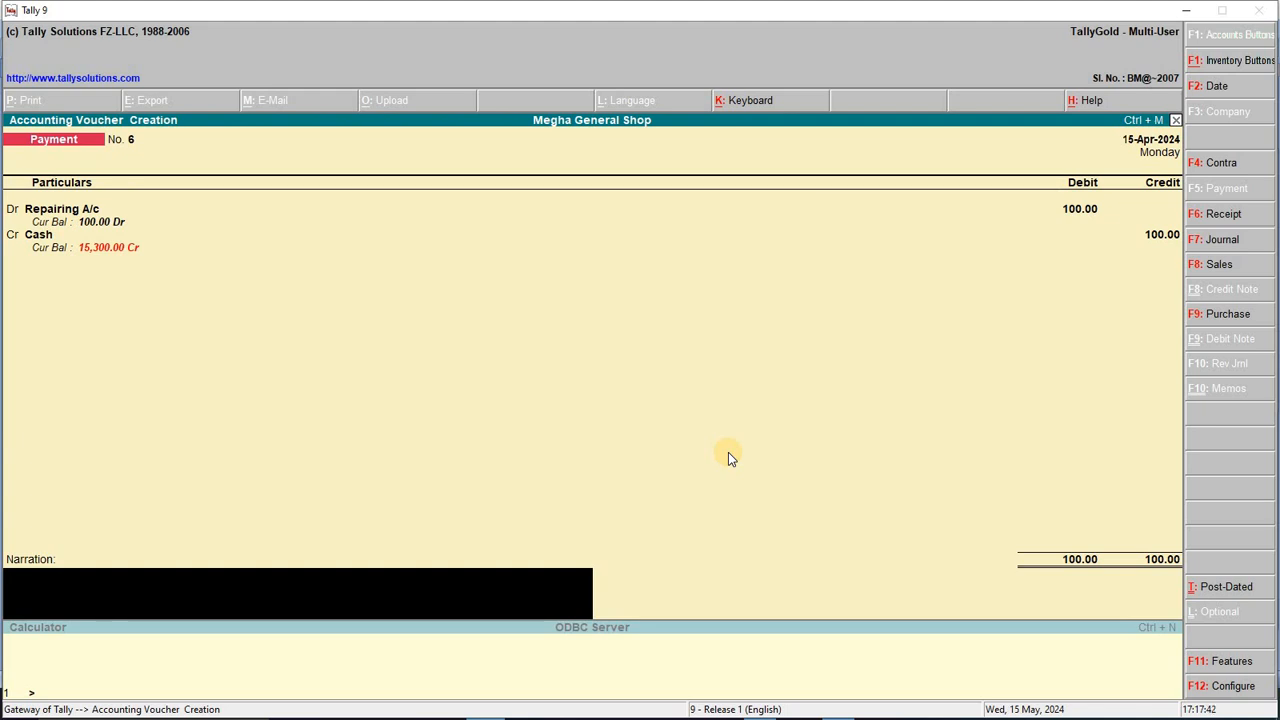
Step: Add a narration about cash given for repairing and save voucher 6
{"action": "type", "text": "a"}
{"action": "key", "text": "BackSpace"}
{"action": "key", "text": "BackSpace"}
{"action": "key", "text": "BackSpace"}
{"action": "type", "text": "BEING CASH GIVEN"}
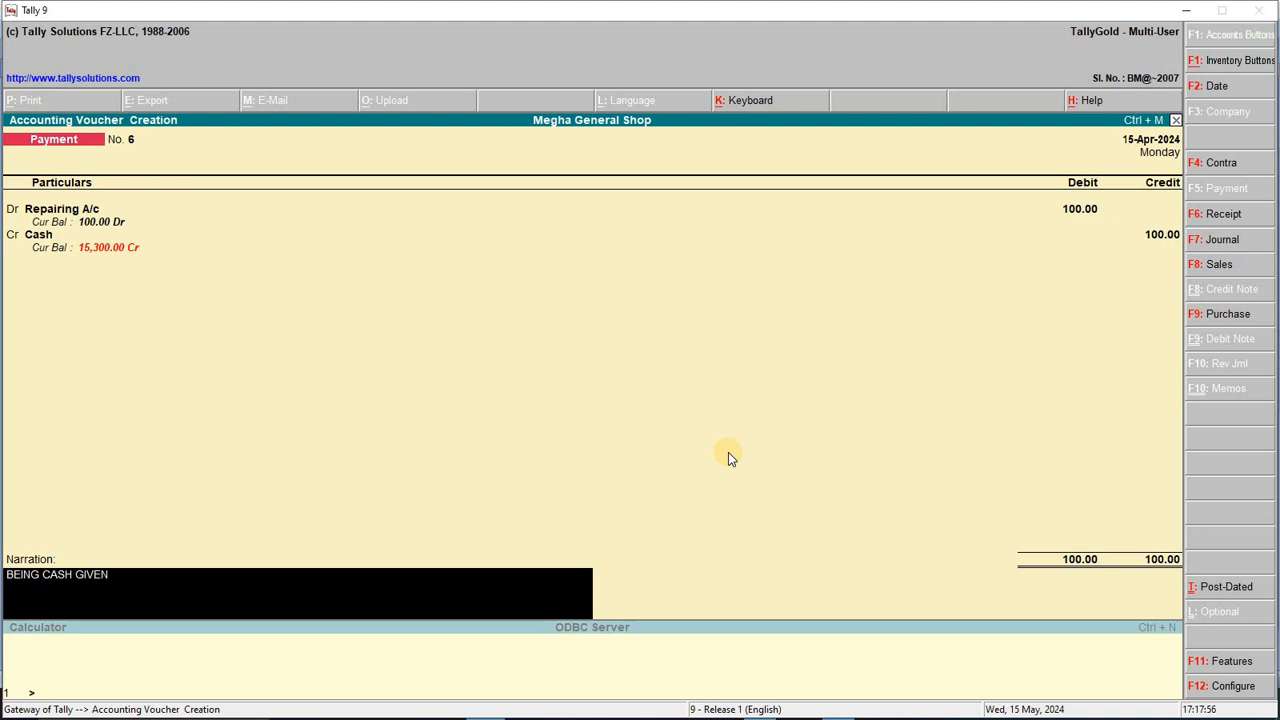
{"action": "type", "text": " TO ADIL FOR REP[A"}
{"action": "key", "text": "BackSpace"}
{"action": "key", "text": "BackSpace"}
{"action": "key", "text": "BackSpace"}
{"action": "type", "text": "PAIRING."}
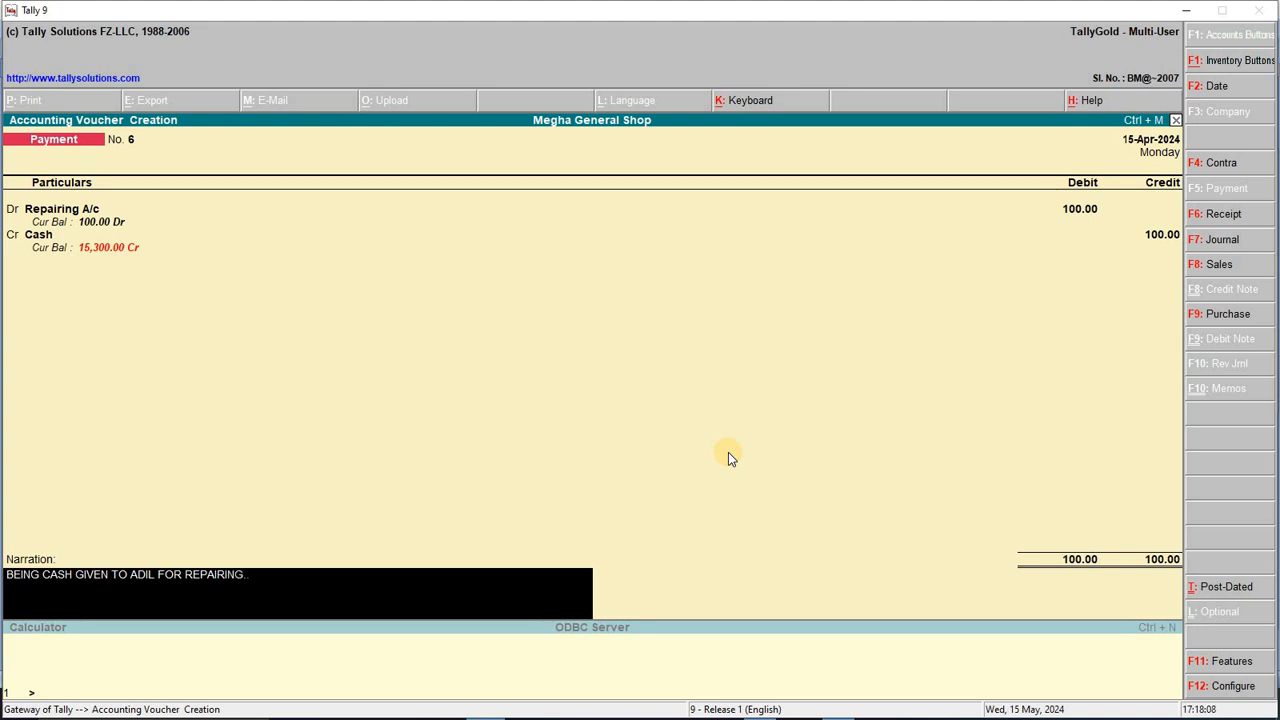
{"action": "key", "text": "Return"}
{"action": "key", "text": "Return"}
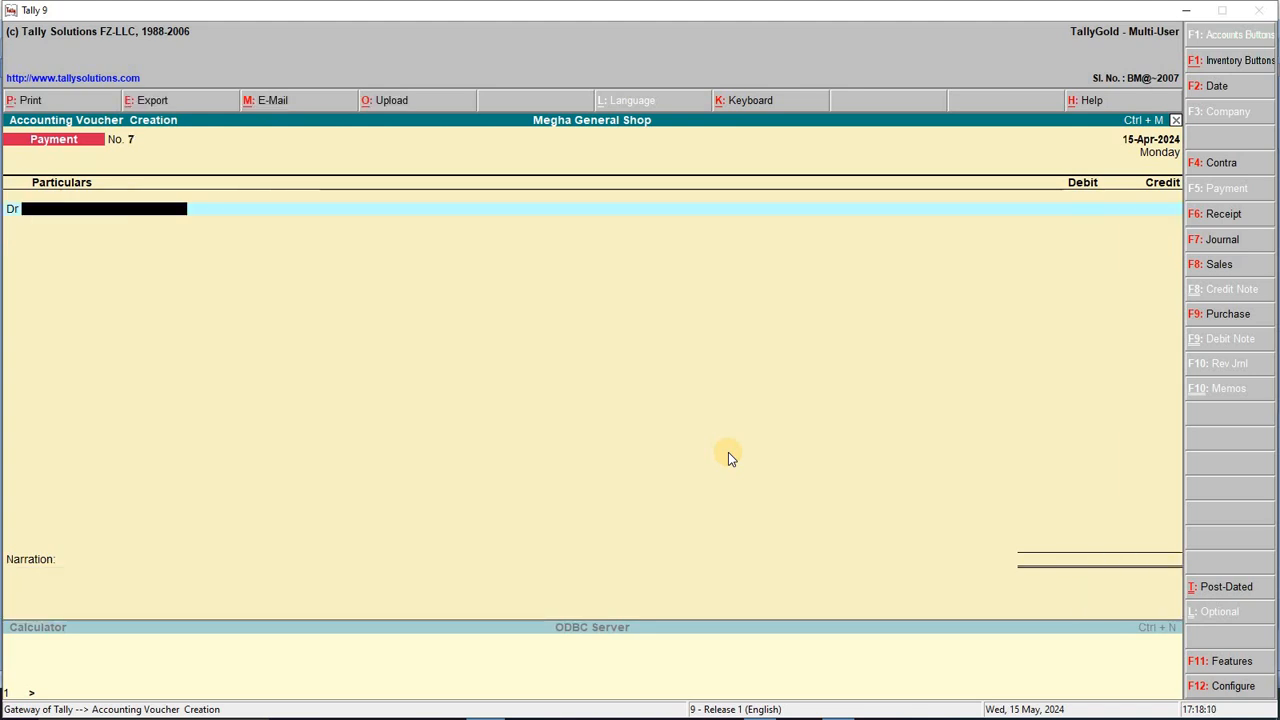
Step: Move the voucher date to 18-Apr-2024 and select the mobile recharge entry in Word
{"action": "key", "text": "F2"}
{"action": "key", "text": "Return"}
{"action": "key", "text": "F2"}
{"action": "key", "text": "Return"}
{"action": "key", "text": "F2"}
{"action": "key", "text": "Return"}
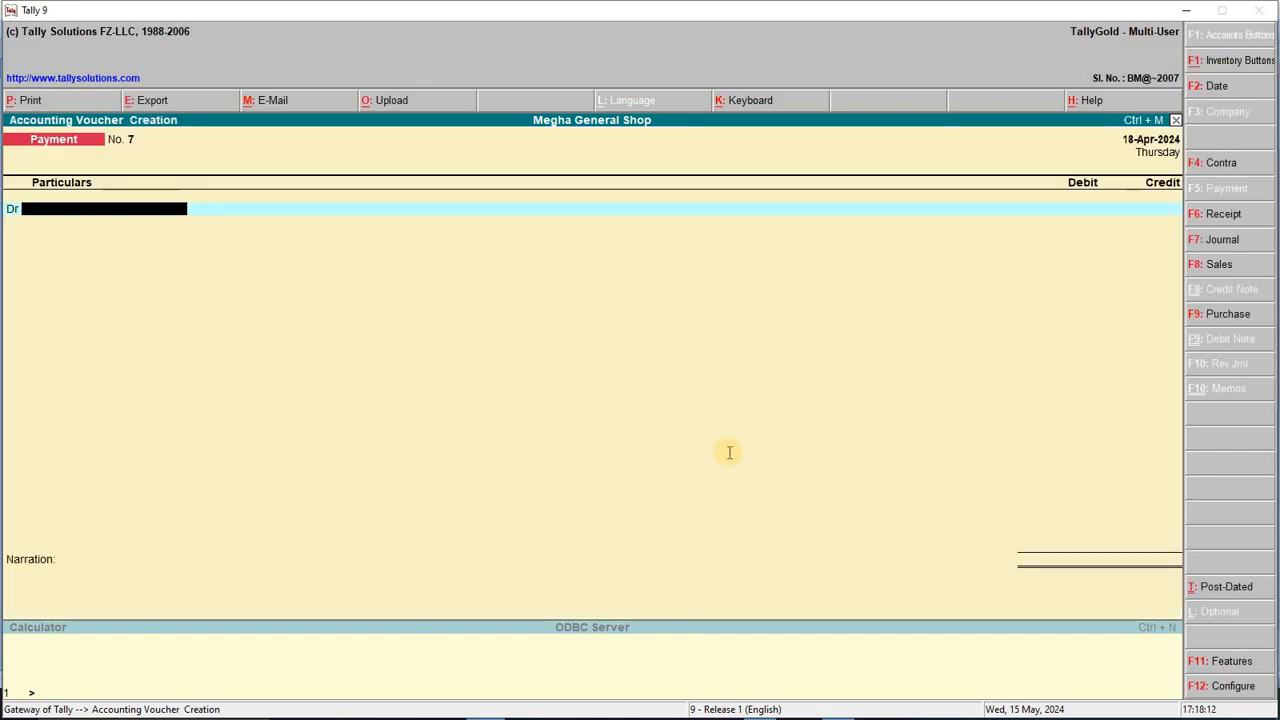
{"action": "key", "text": "alt+Tab"}
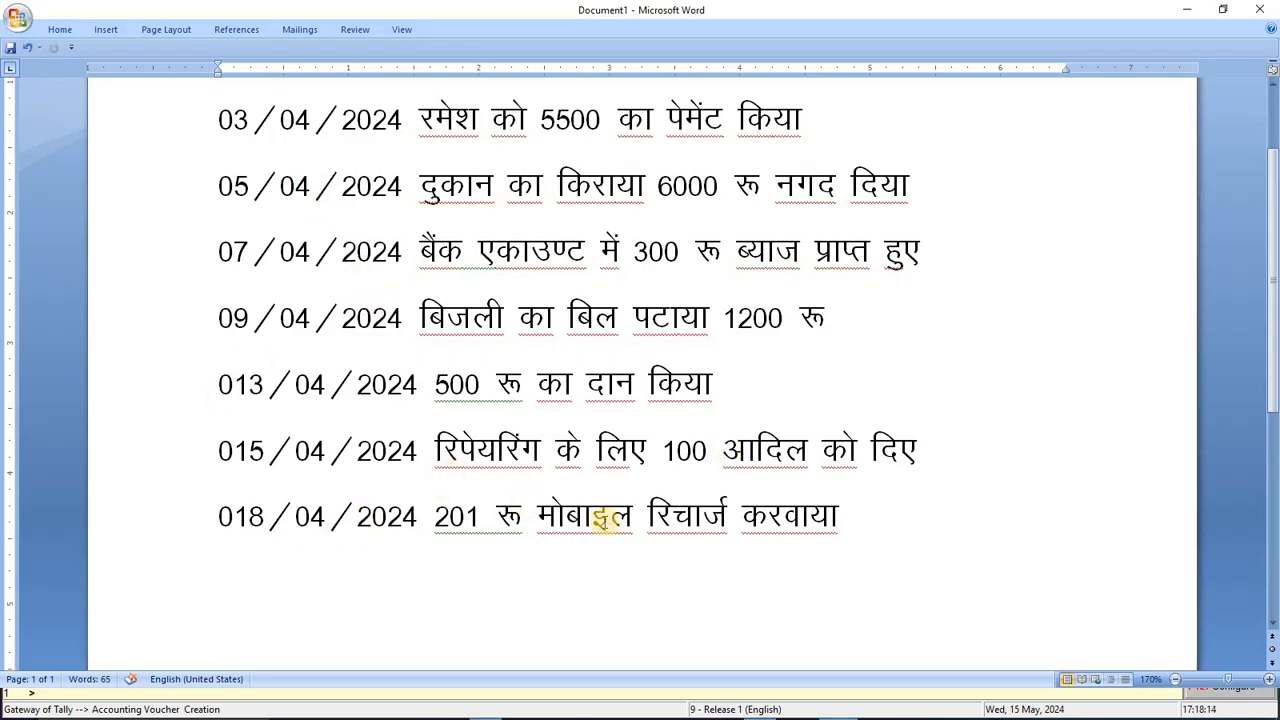
{"action": "left_click_drag", "start_coordinate": [434, 514], "coordinate": [858, 512]}
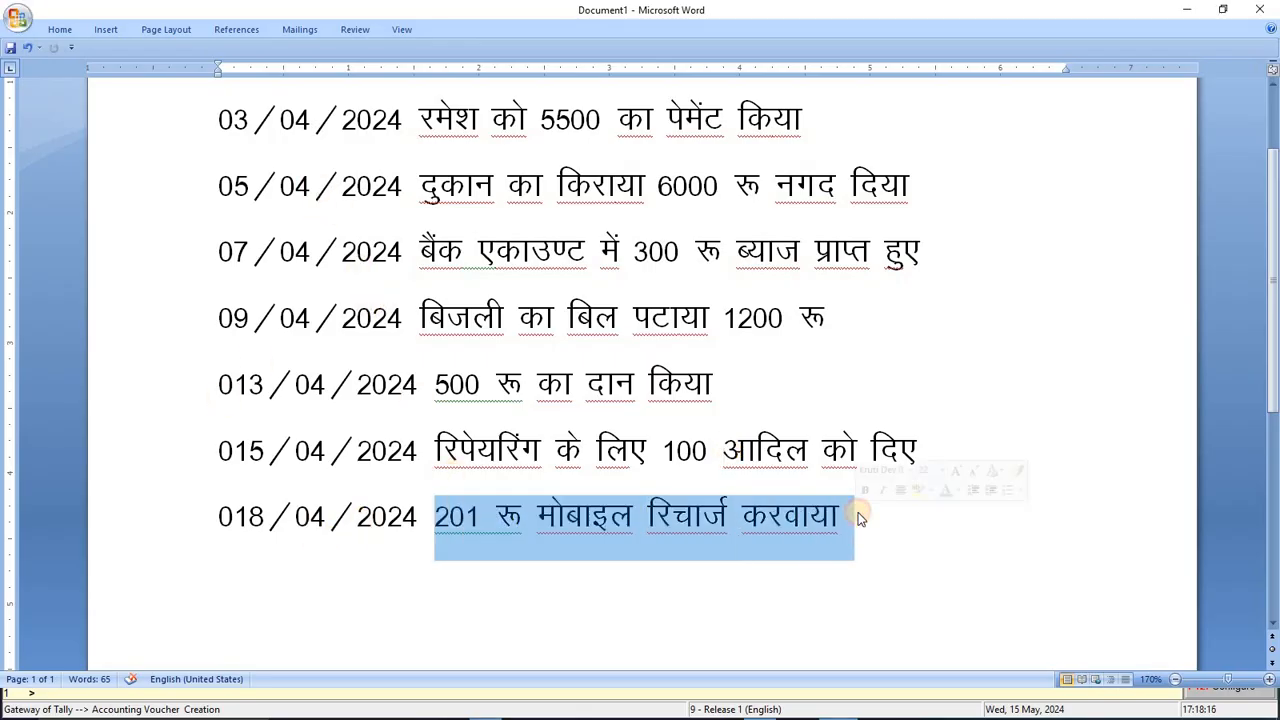
{"action": "key", "text": "alt+Tab"}
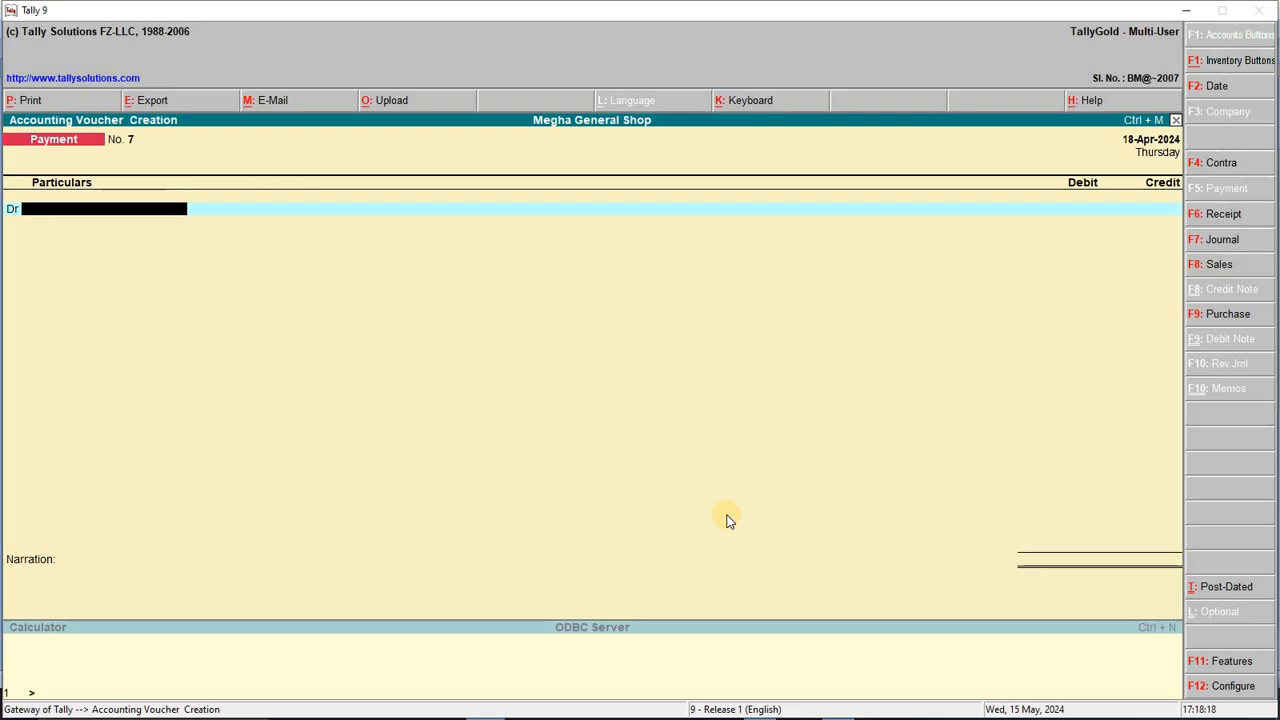
Step: Debit Mobile Recharge 201 against Cash, save voucher 7, and leave blank voucher 8
{"action": "type", "text": "M"}
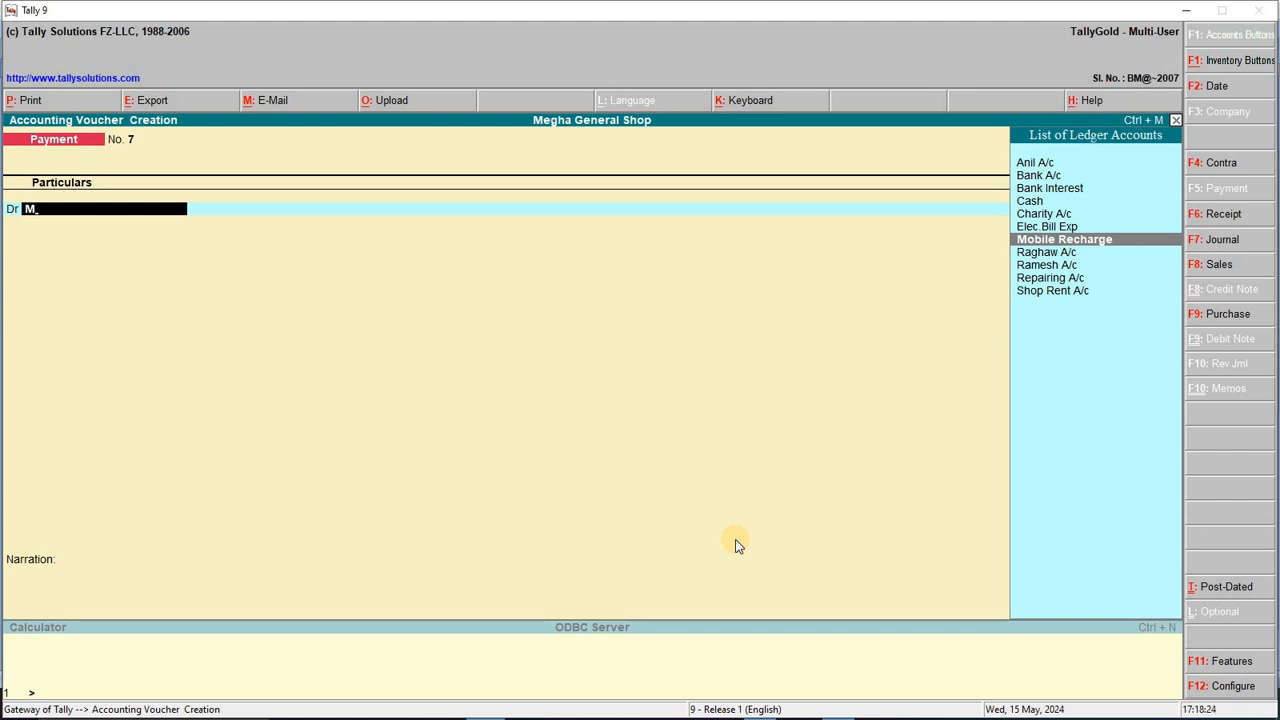
{"action": "key", "text": "Return"}
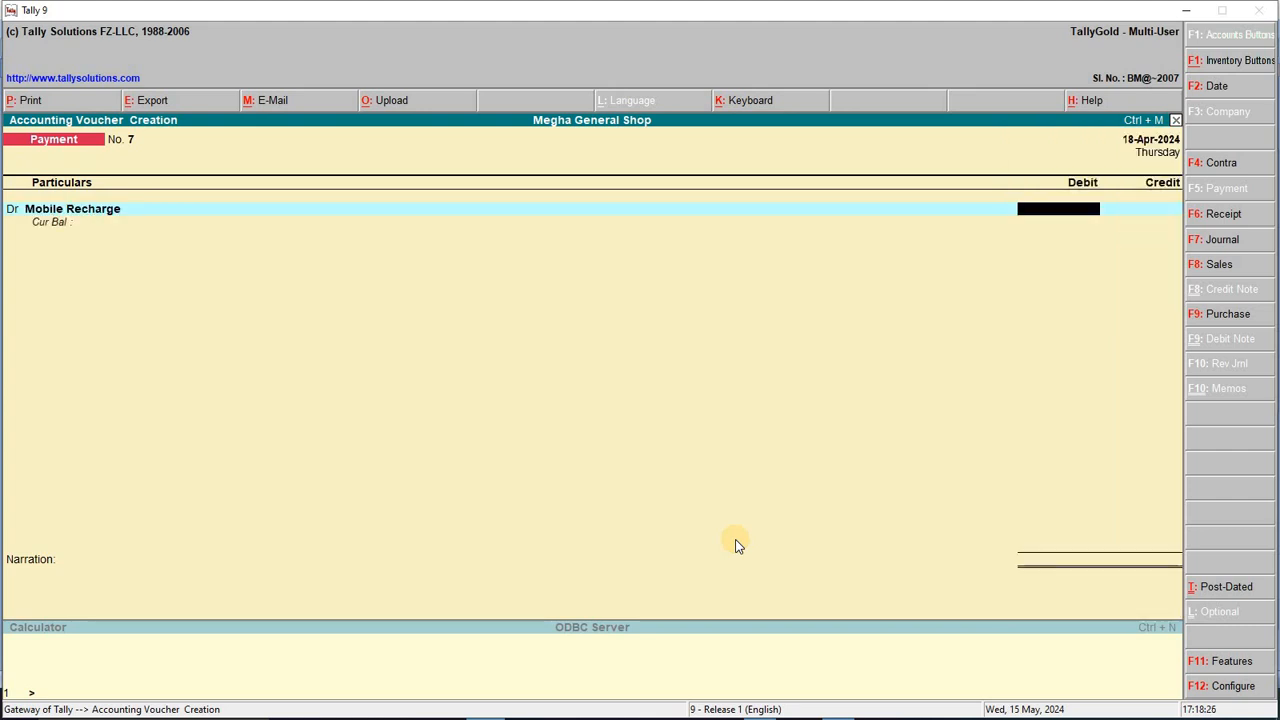
{"action": "key", "text": "alt+Tab"}
{"action": "key", "text": "alt+Tab"}
{"action": "type", "text": "201"}
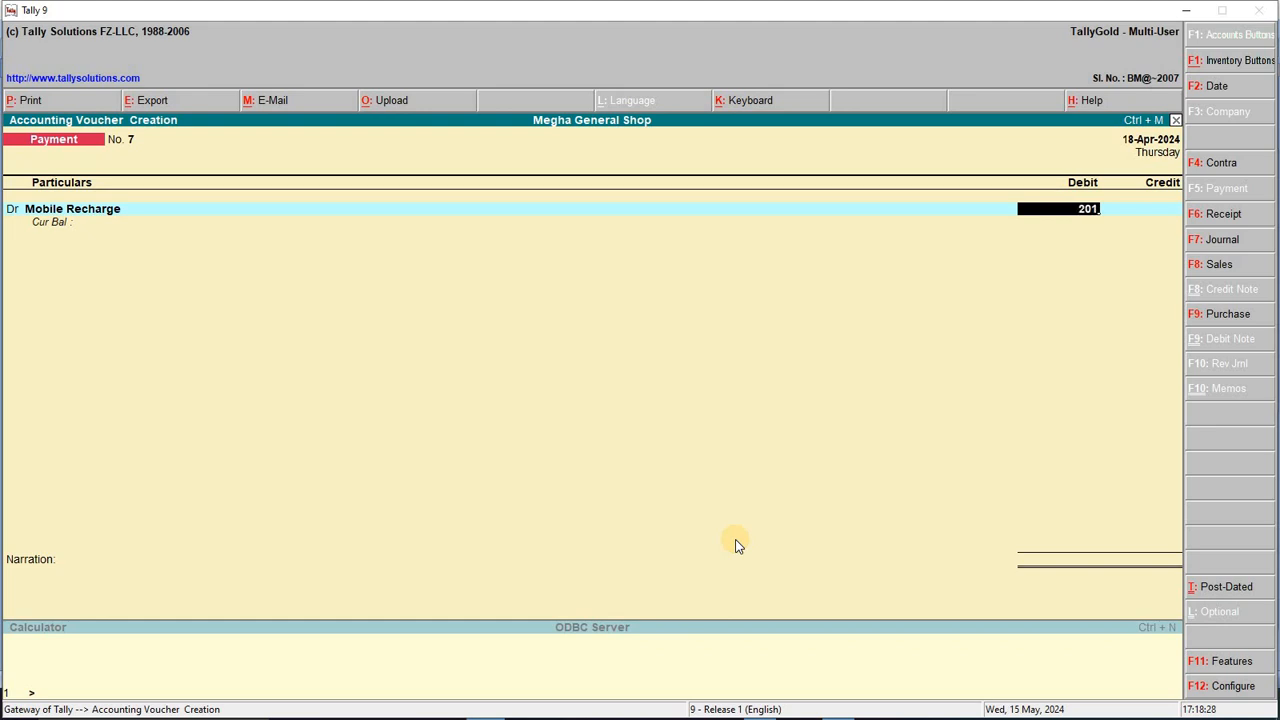
{"action": "key", "text": "Return"}
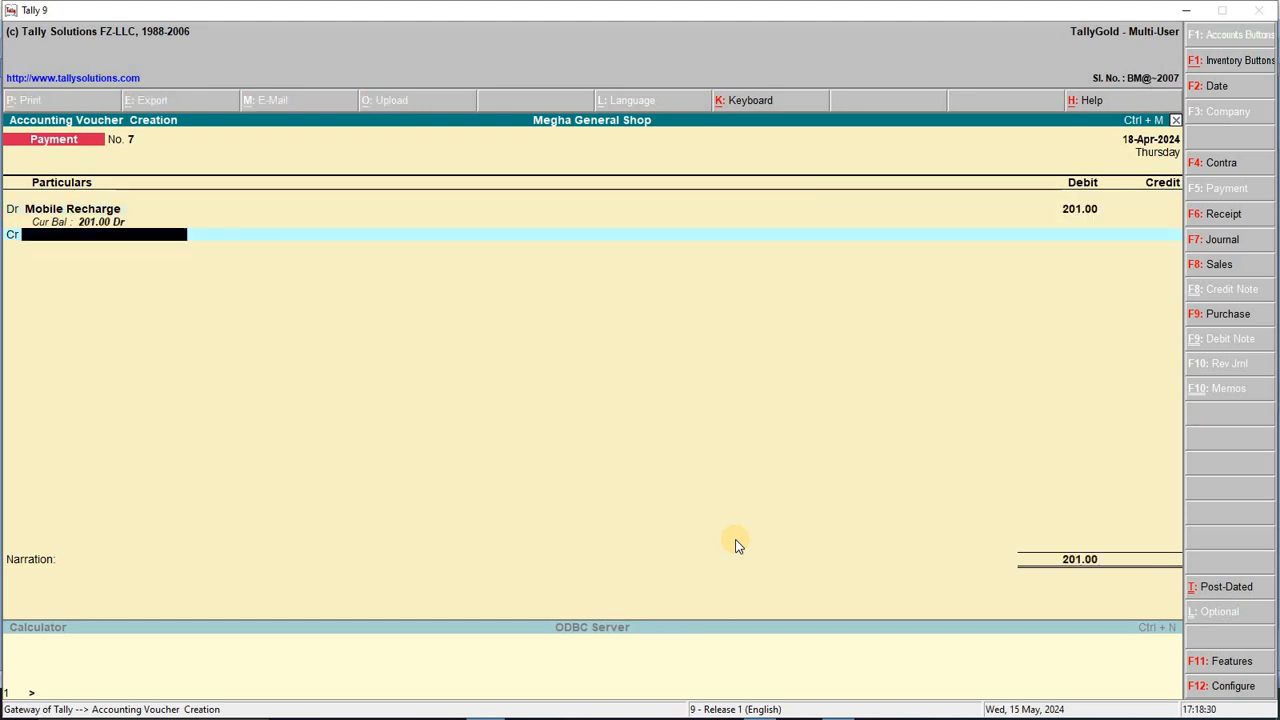
{"action": "type", "text": "ca"}
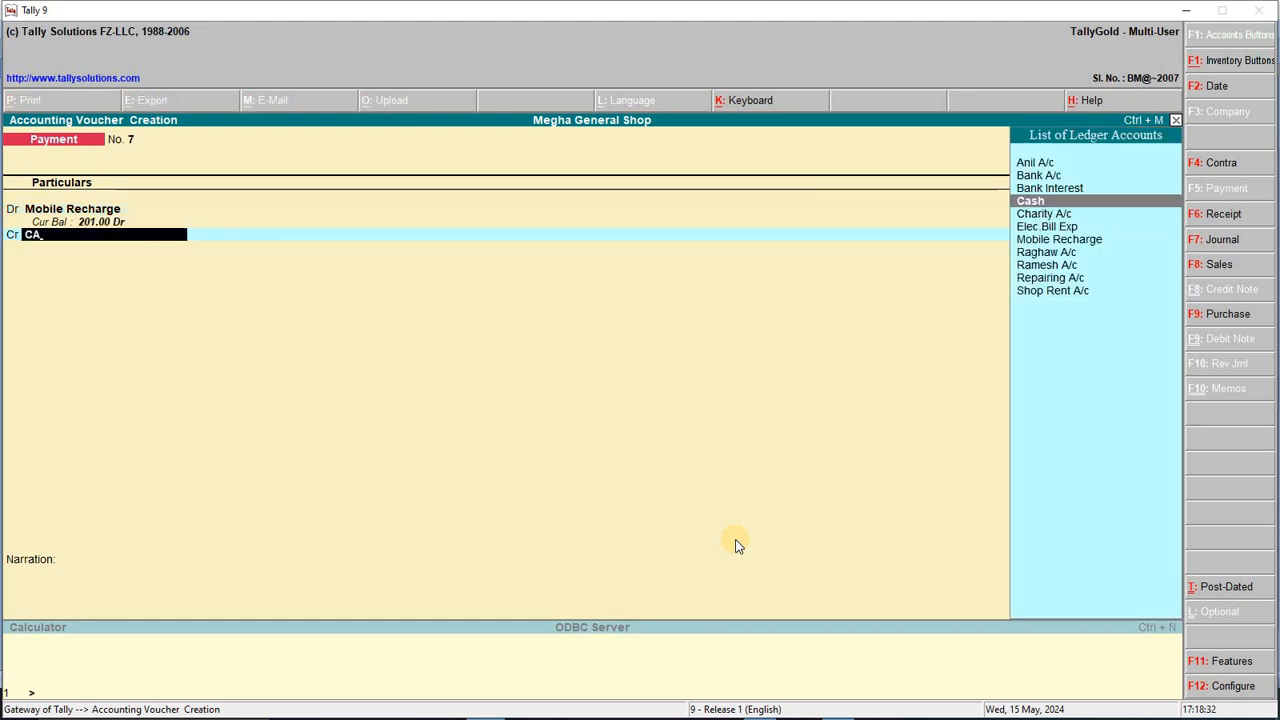
{"action": "key", "text": "Return"}
{"action": "key", "text": "Return"}
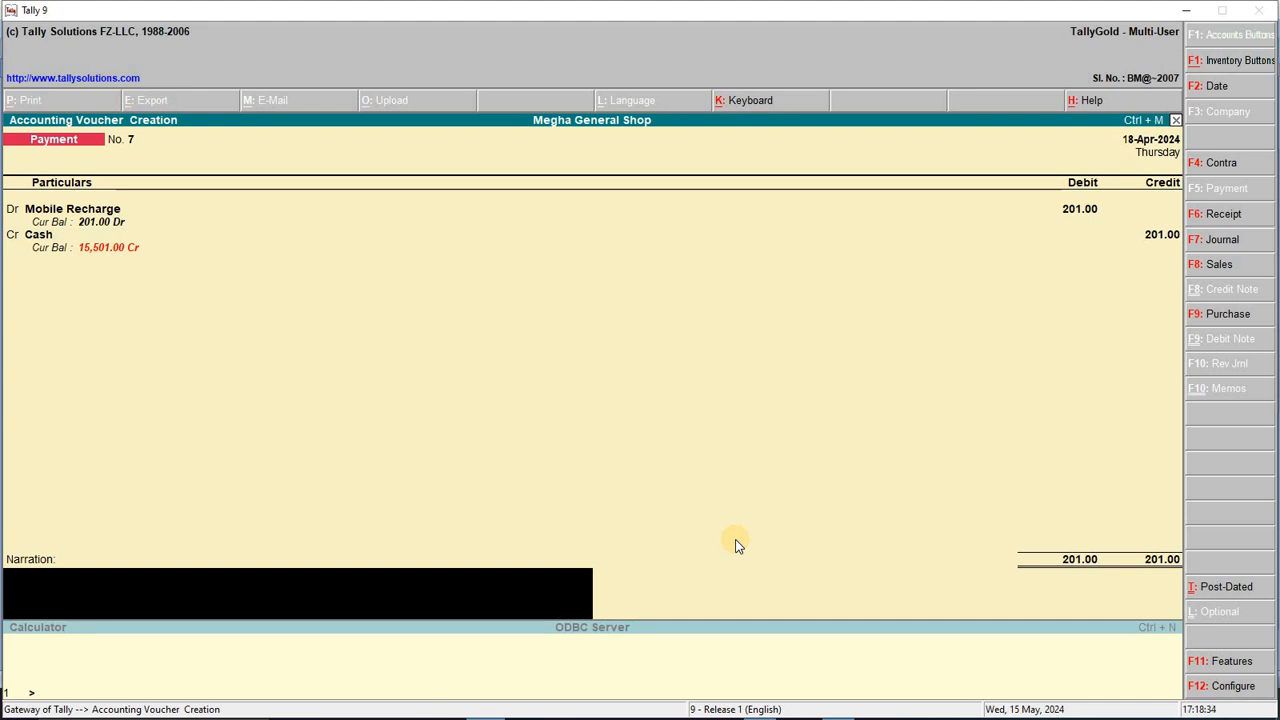
{"action": "key", "text": "Return"}
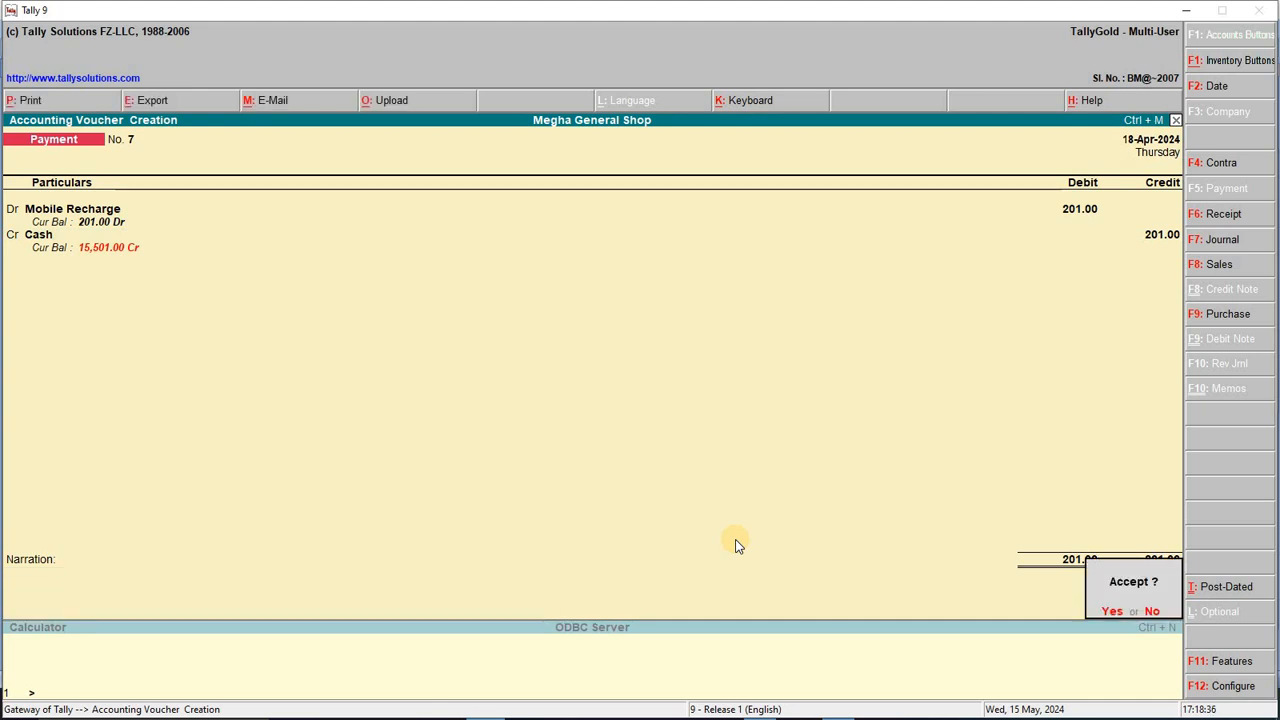
{"action": "key", "text": "Return"}
{"action": "key", "text": "Escape"}
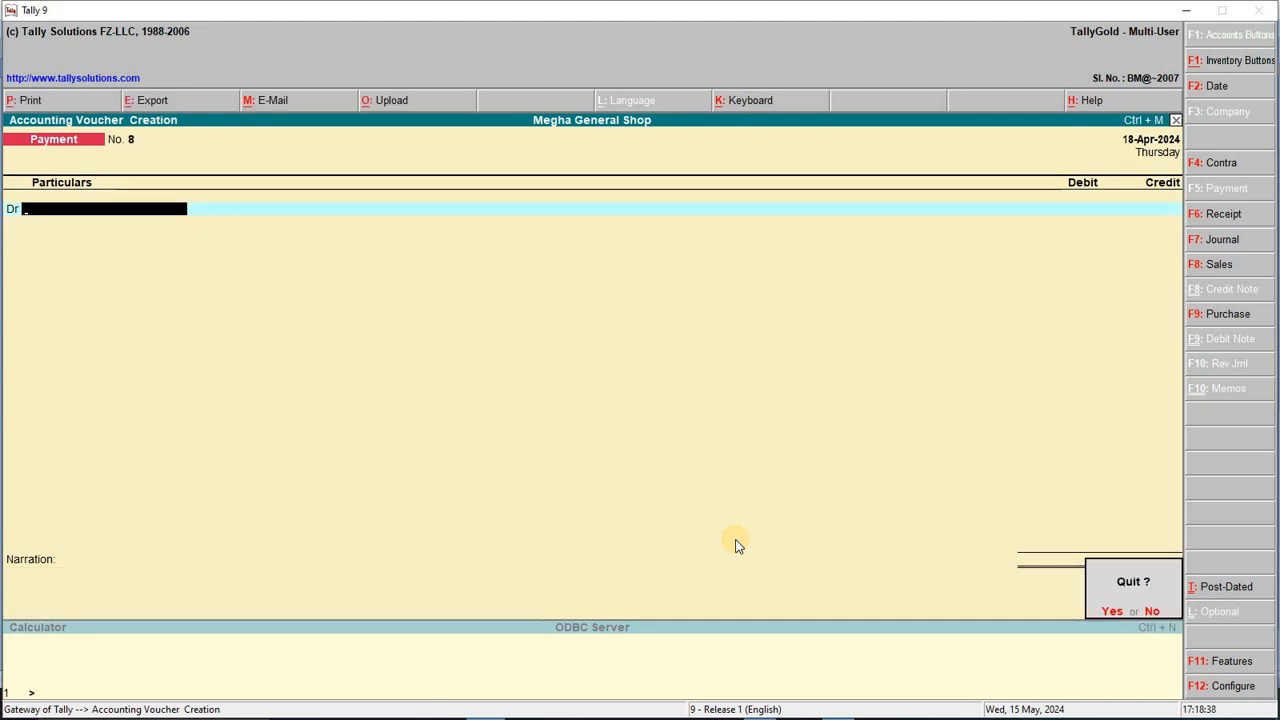
Step: Back out of voucher entry without quitting and open Display > Day Book
{"action": "key", "text": "Return"}
{"action": "key", "text": "Escape"}
{"action": "key", "text": "Escape"}
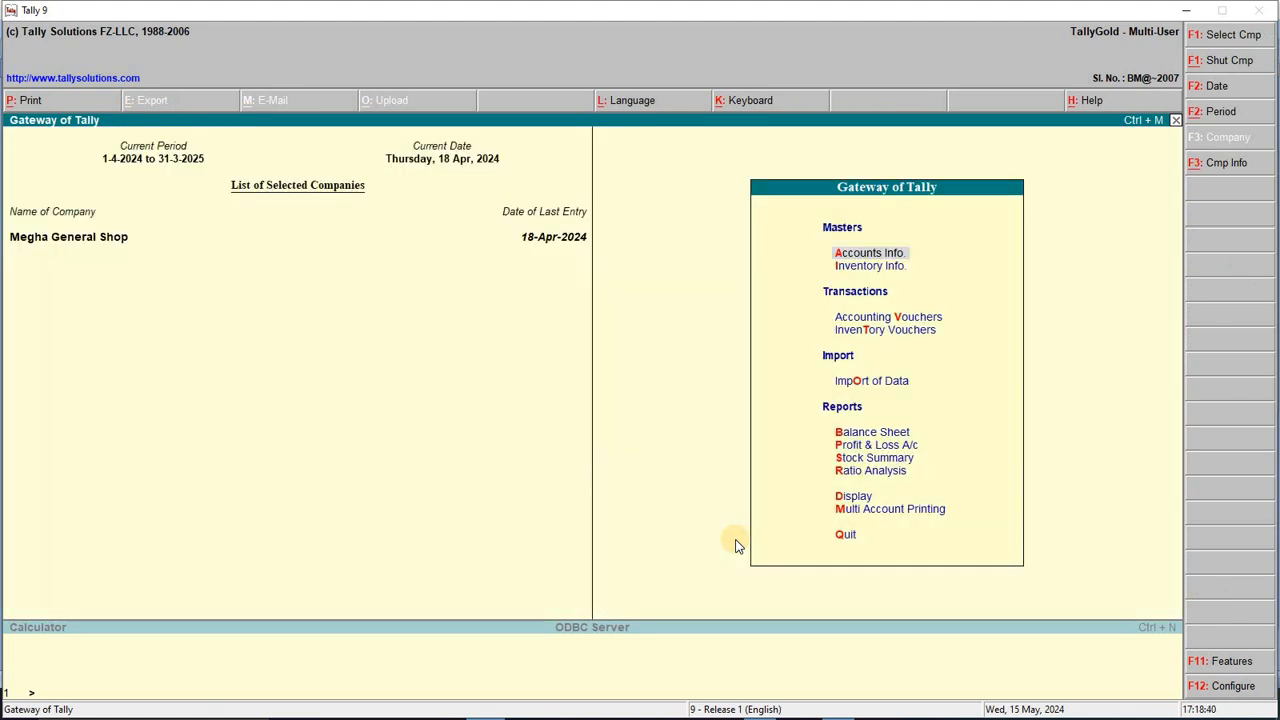
{"action": "key", "text": "Down"}
{"action": "key", "text": "Down"}
{"action": "key", "text": "Down"}
{"action": "key", "text": "Down"}
{"action": "key", "text": "Down"}
{"action": "key", "text": "Down"}
{"action": "key", "text": "Down"}
{"action": "key", "text": "Down"}
{"action": "key", "text": "Down"}
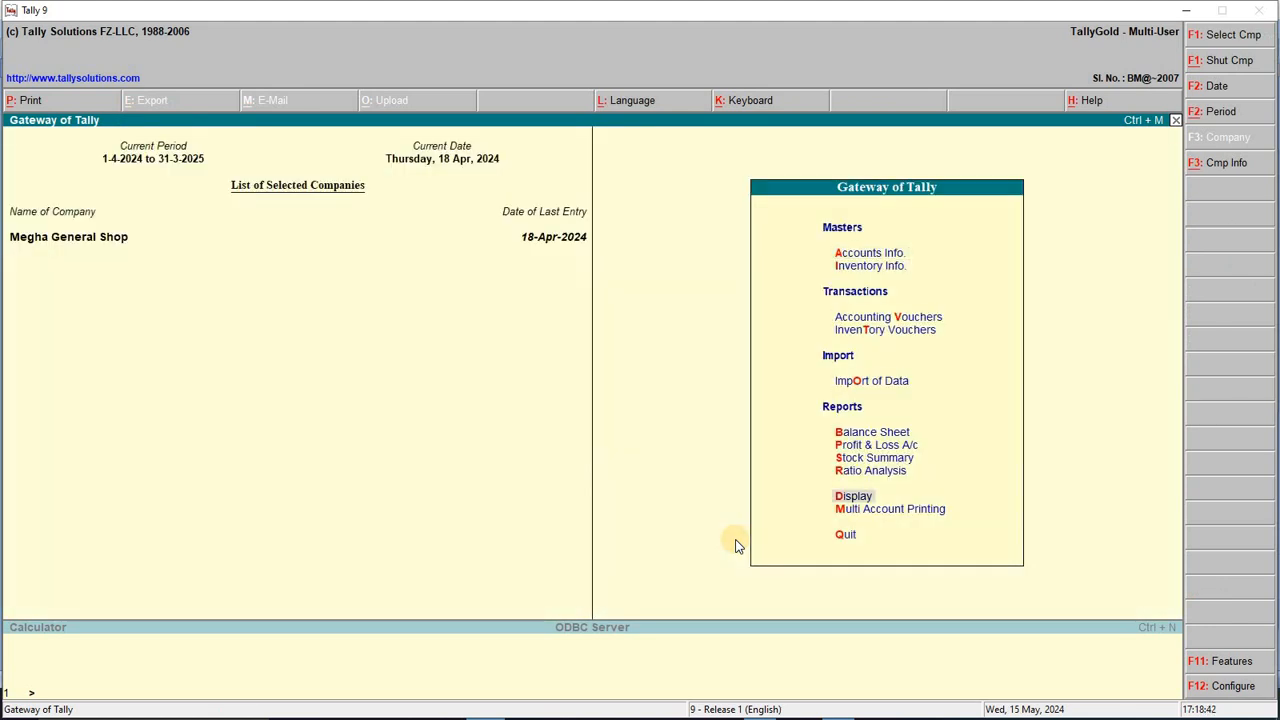
{"action": "key", "text": "Return"}
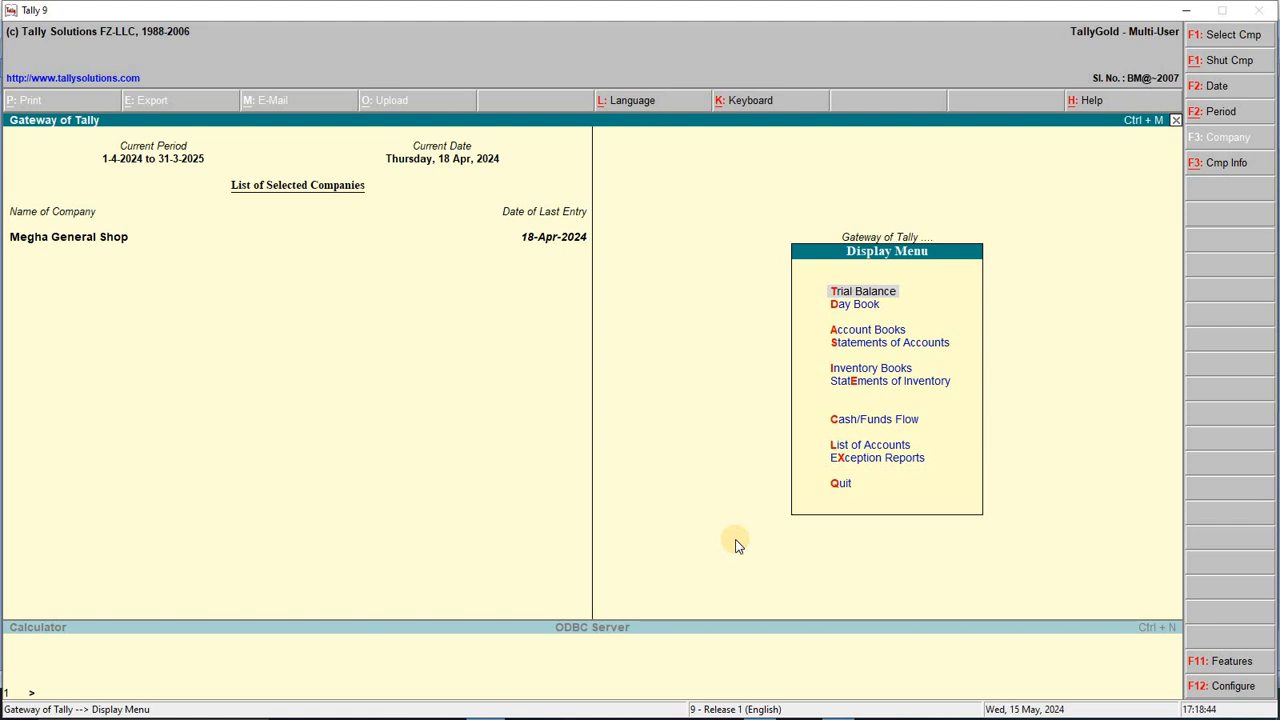
{"action": "key", "text": "Down"}
{"action": "key", "text": "Return"}
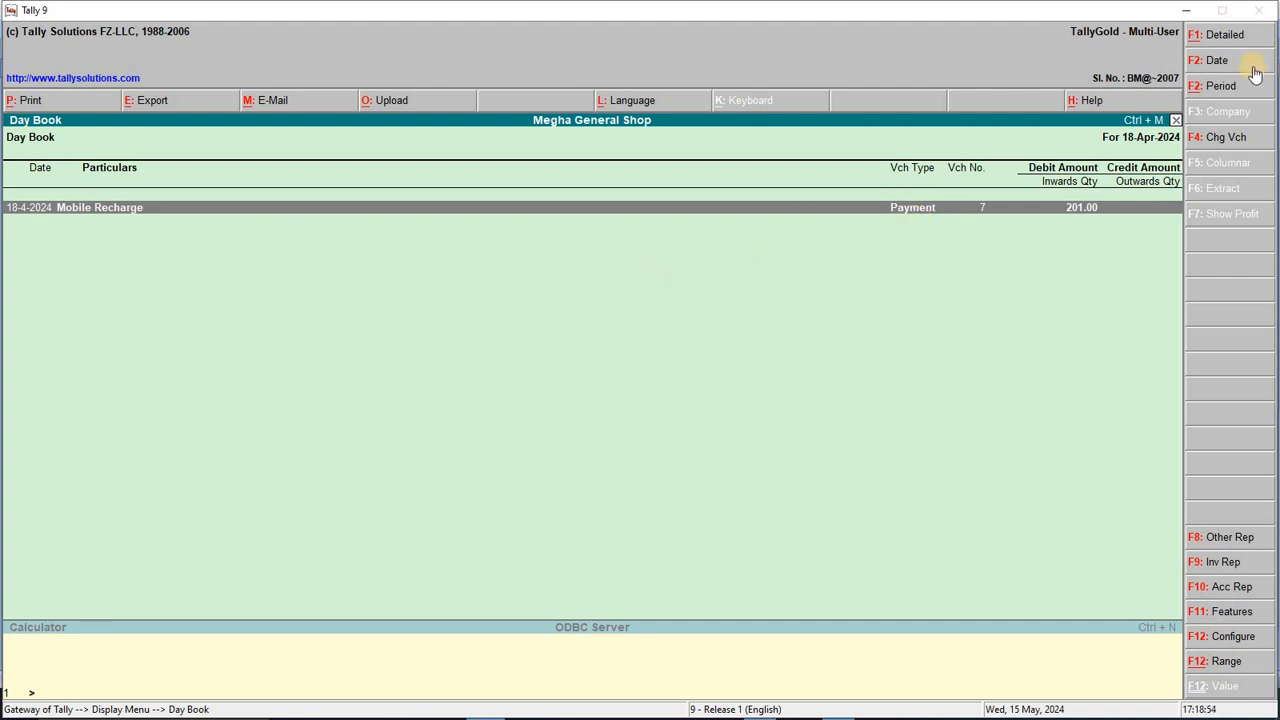
Step: Set the Day Book period to 1-4-2024 through 18-4-2024 in Detailed format and open print settings
{"action": "left_click", "coordinate": [1221, 87]}
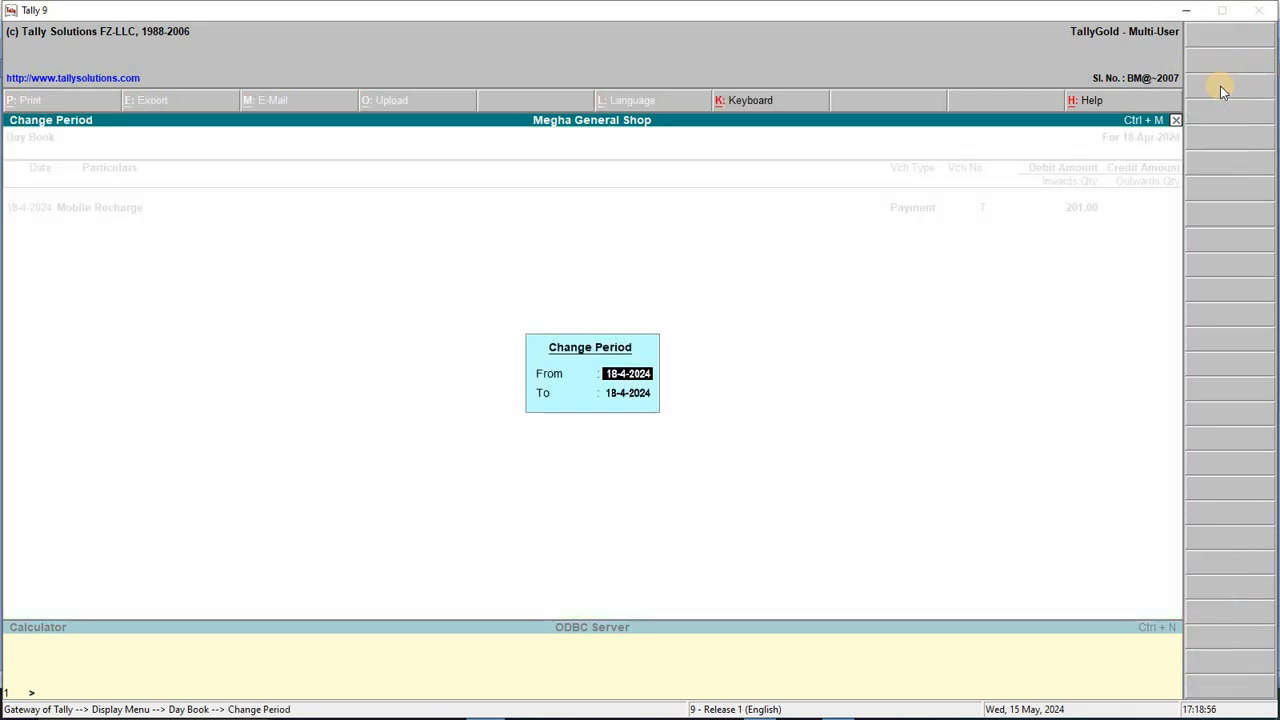
{"action": "type", "text": "1-4"}
{"action": "key", "text": "Return"}
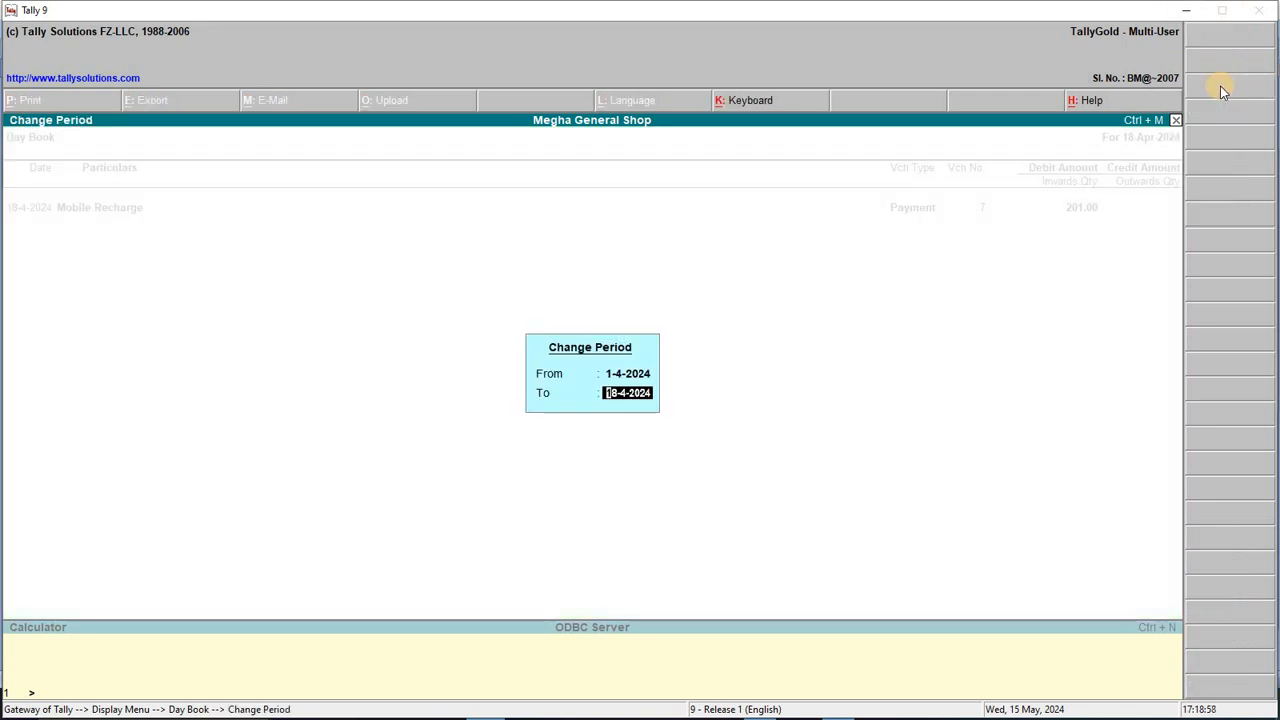
{"action": "key", "text": "Return"}
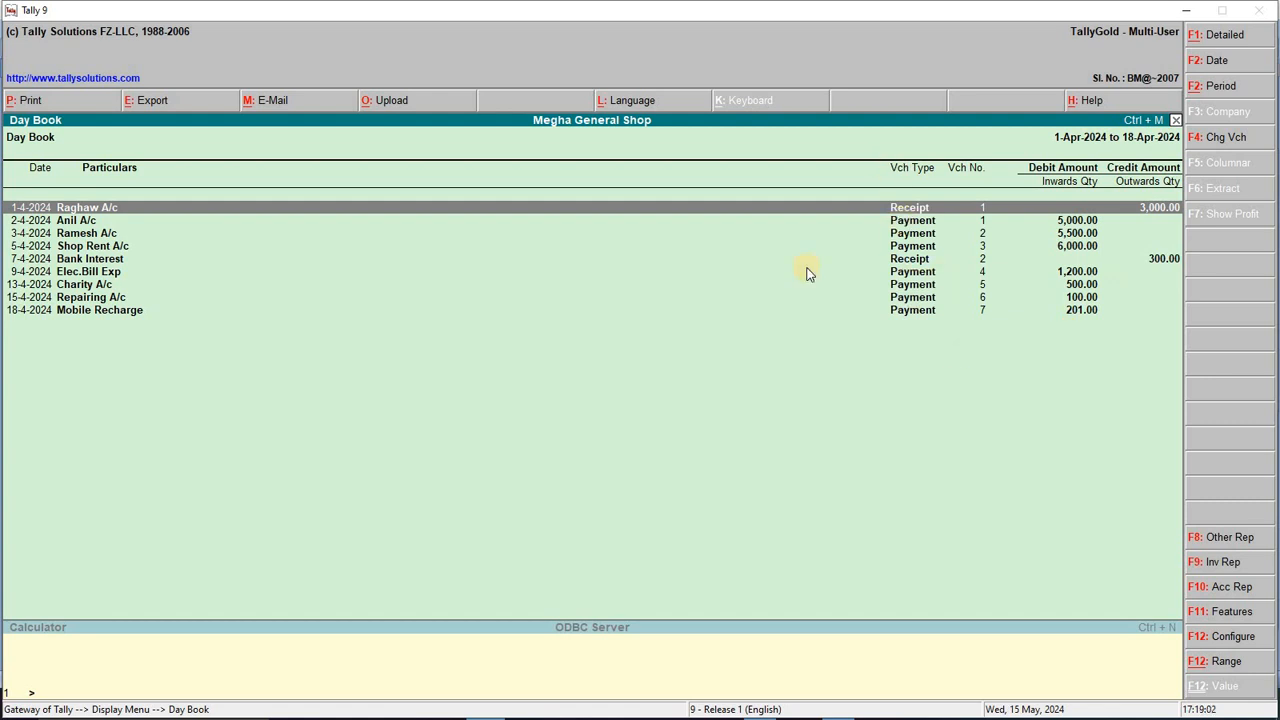
{"action": "left_click", "coordinate": [1253, 40]}
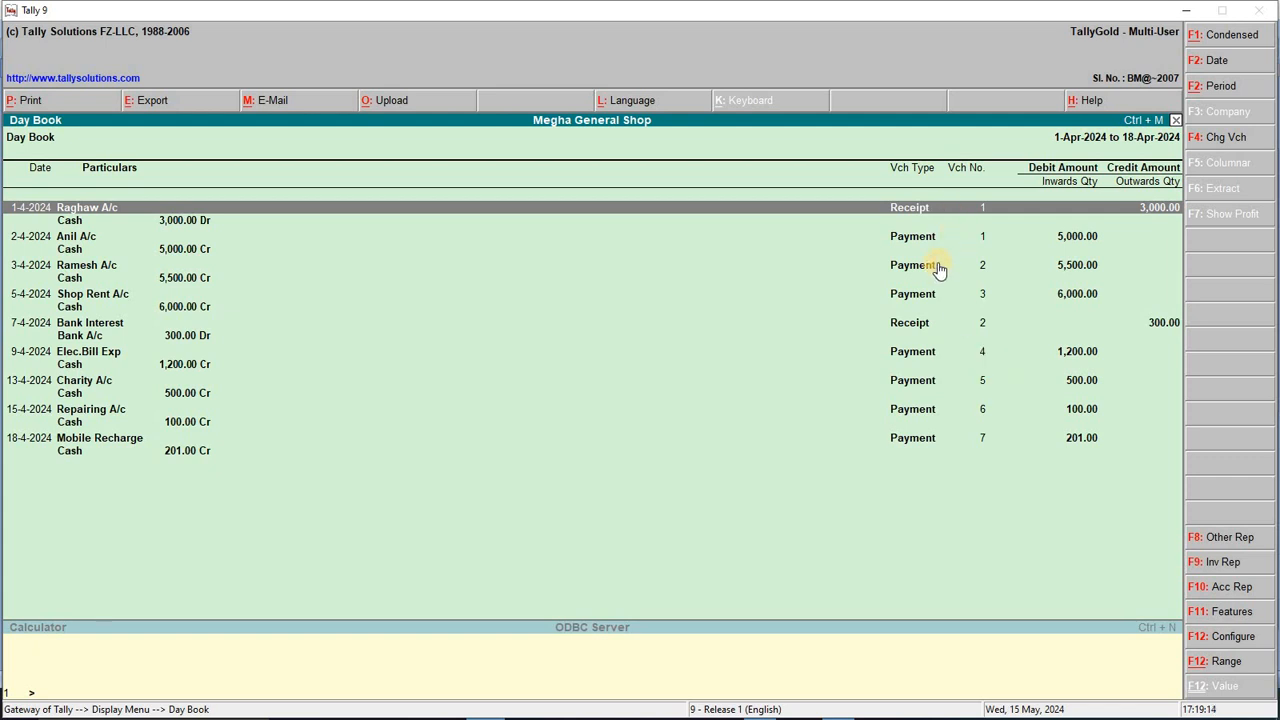
{"action": "key", "text": "alt+p"}
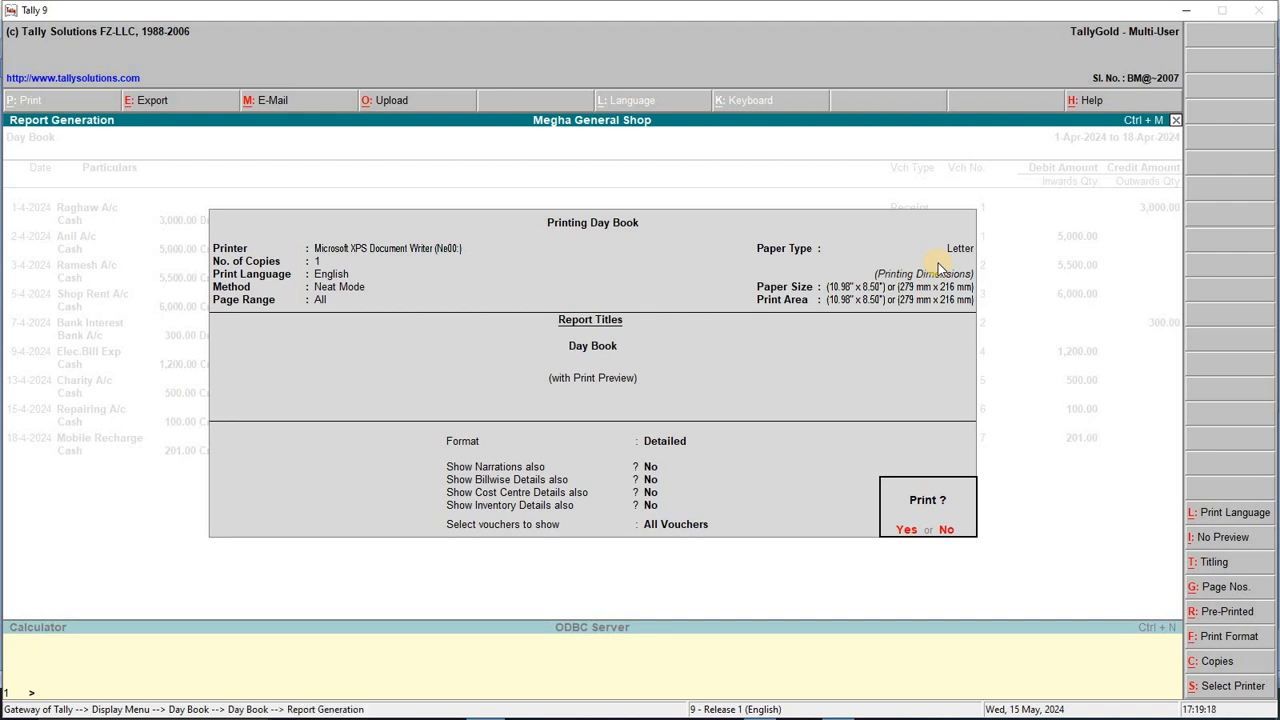
Step: Preview the printed 1–18 Apr 2024 Day Book, zoom in and out, then close the preview
{"action": "key", "text": "Return"}
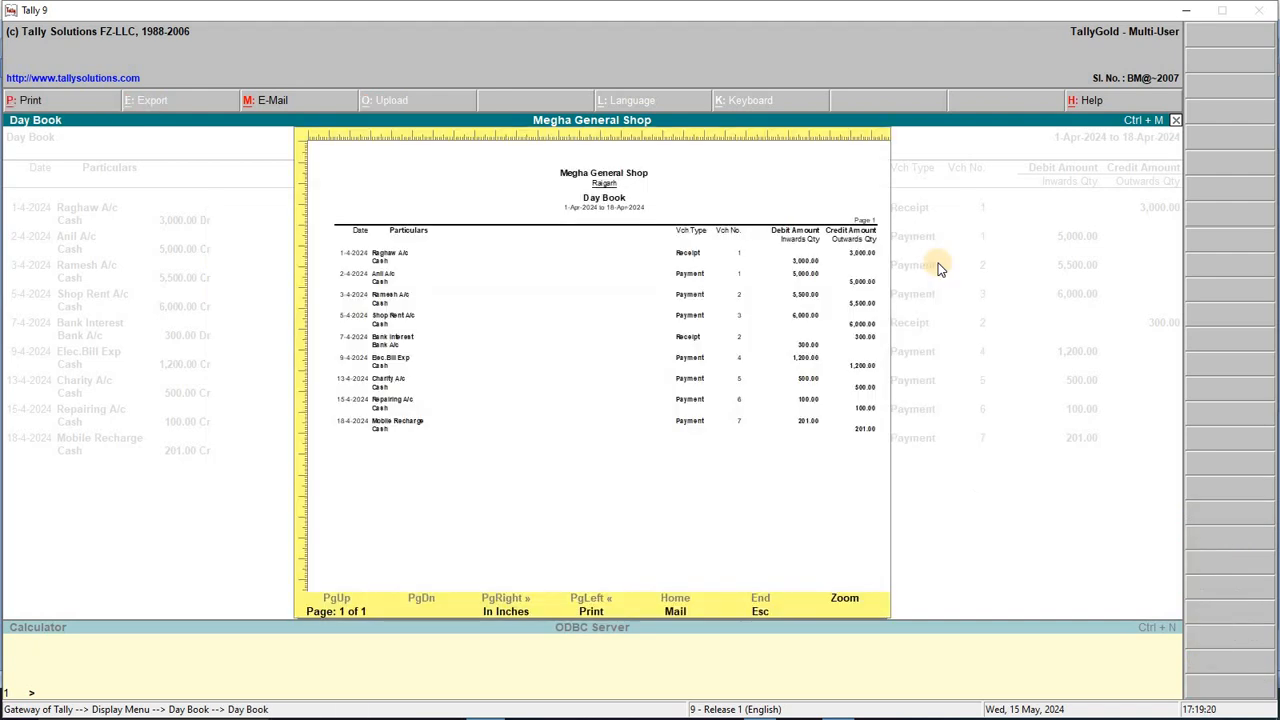
{"action": "key", "text": "Return"}
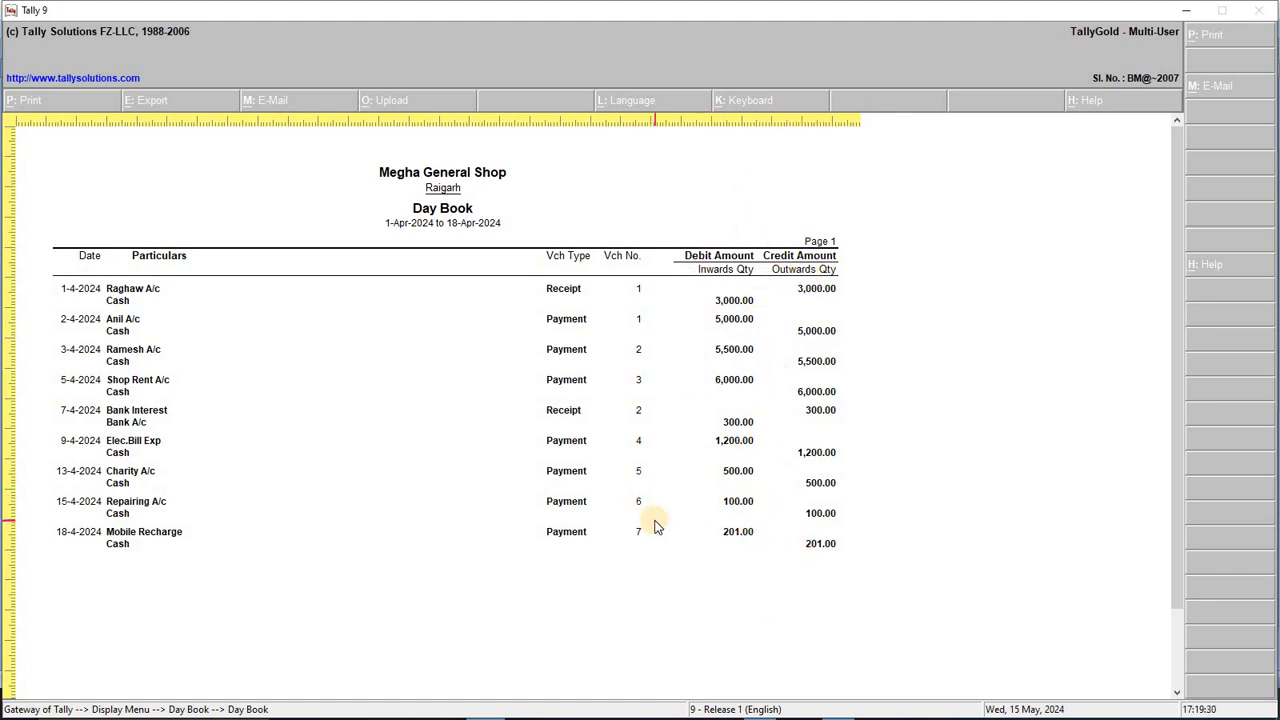
{"action": "key", "text": "Escape"}
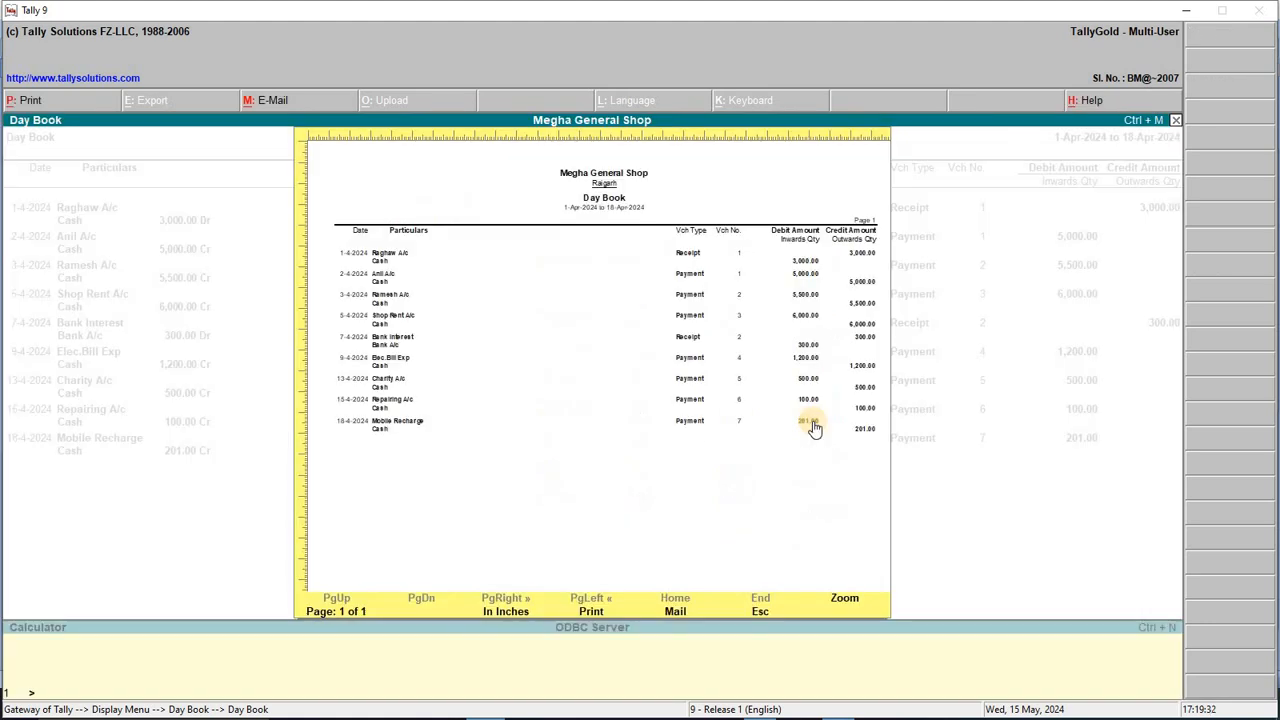
{"action": "key", "text": "Escape"}
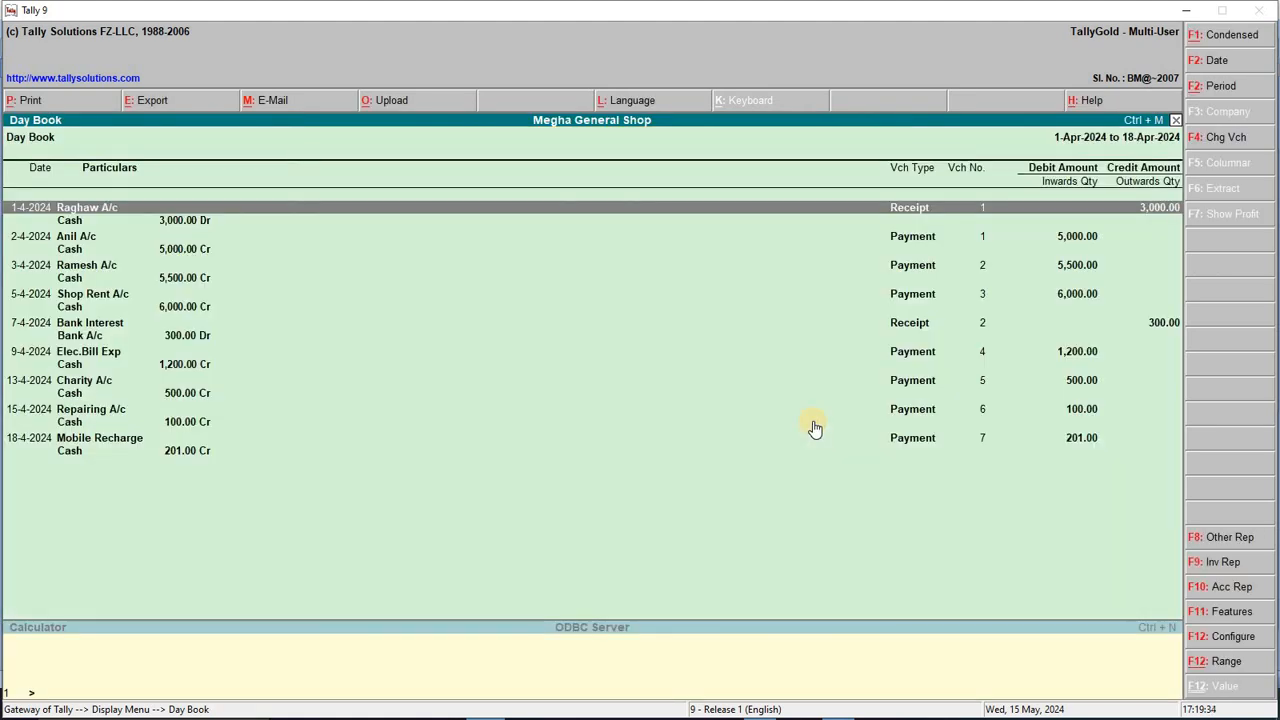